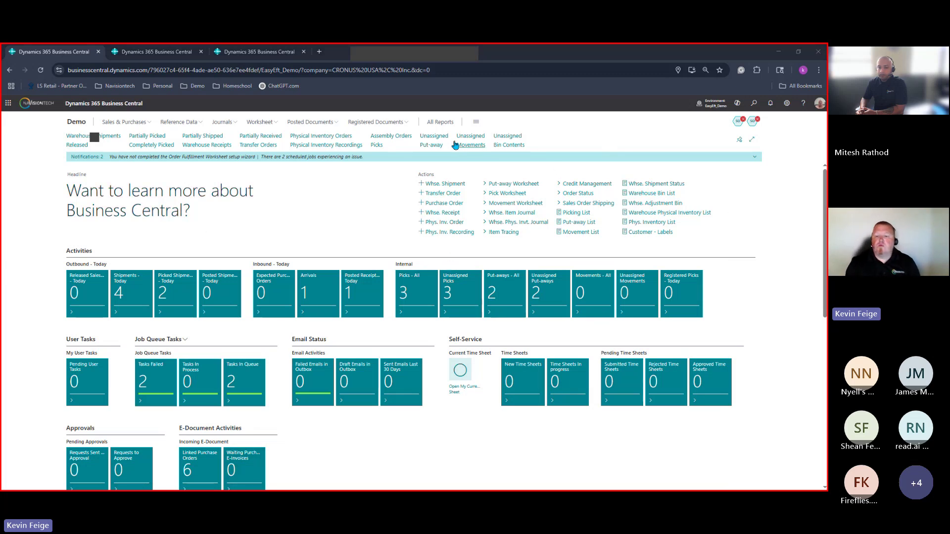
Find the Locations list and review the warehouse settings on the BASIC location card
left_click(754, 104)
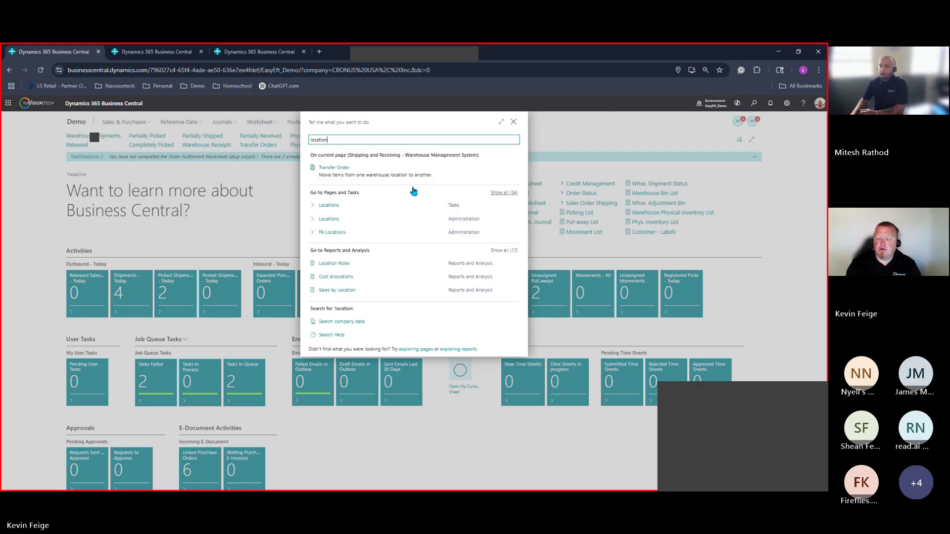
left_click(331, 219)
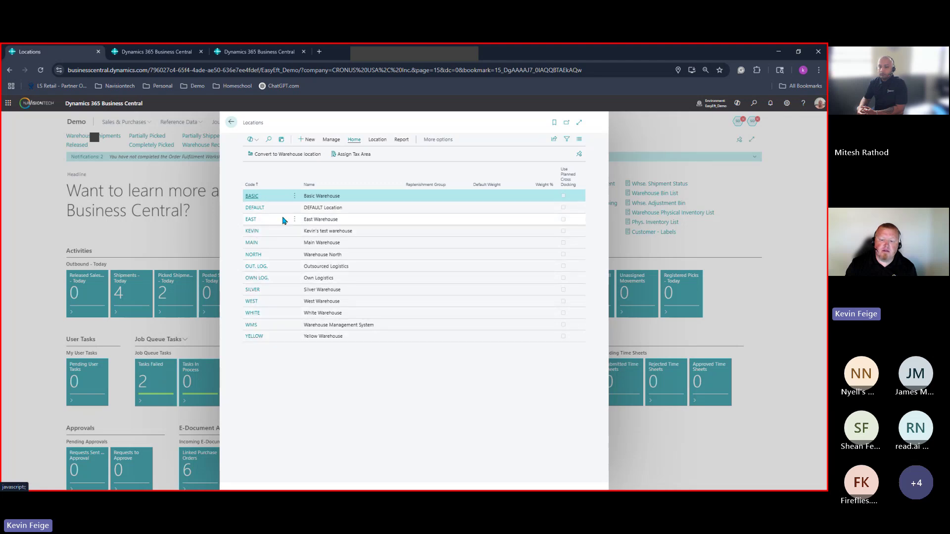
left_click(252, 198)
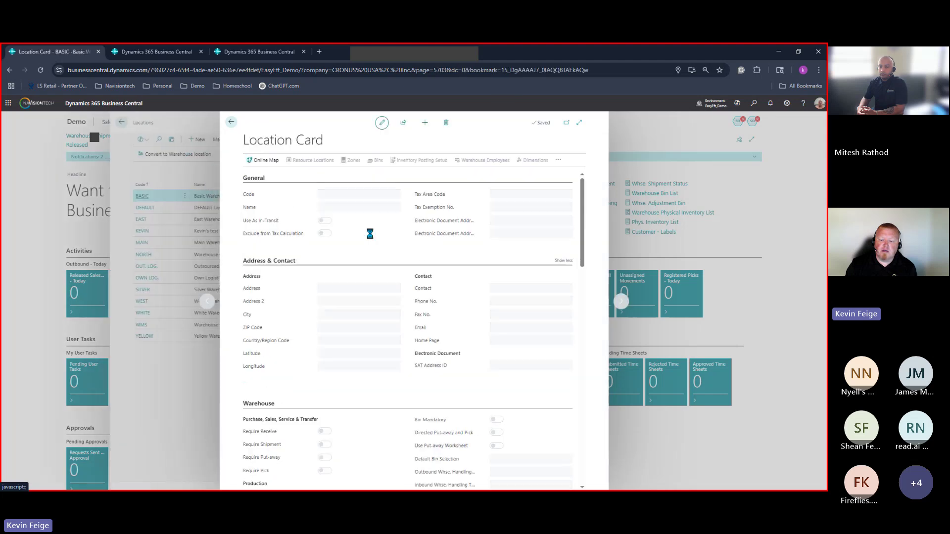
scroll(396, 277, "down", 3)
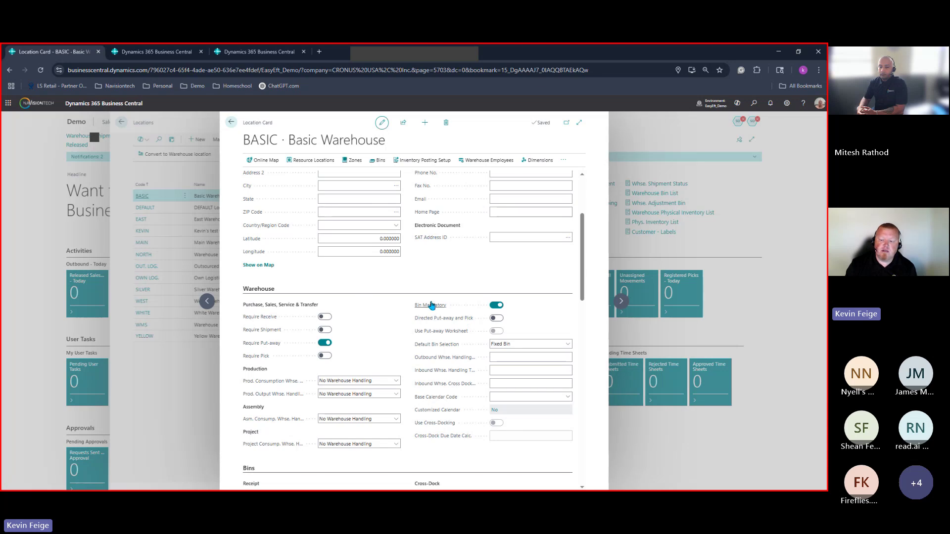
mouse_move(431, 305)
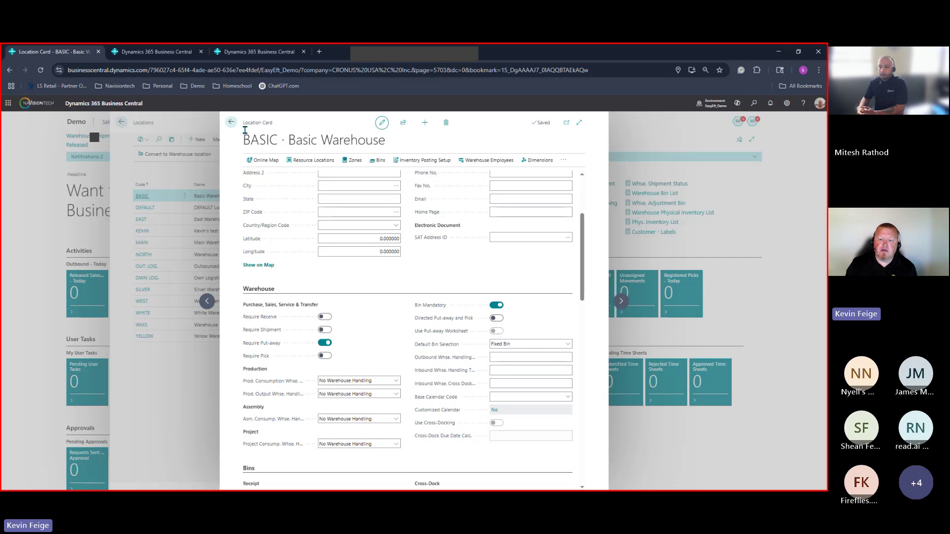
left_click(231, 123)
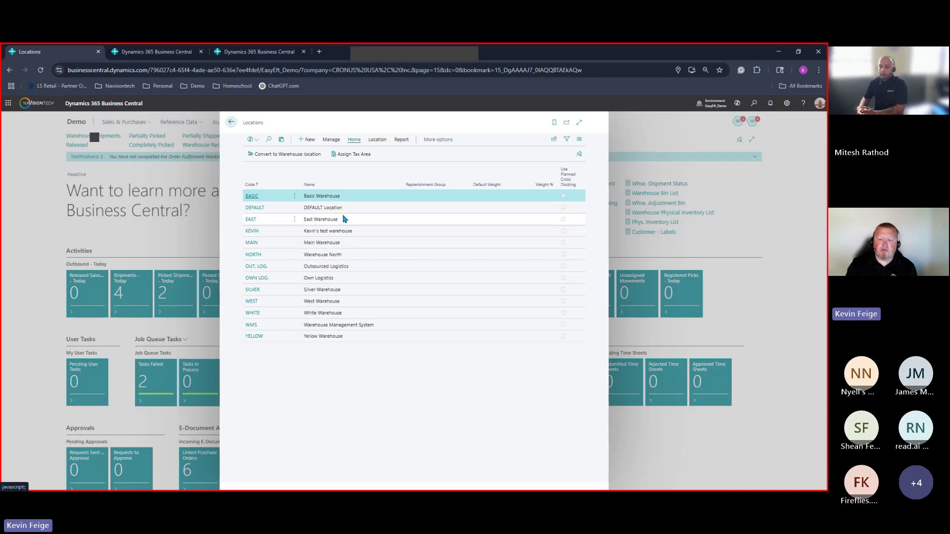
Review the warehouse handling requirements and bin codes on the test warehouse's location card
left_click(259, 233)
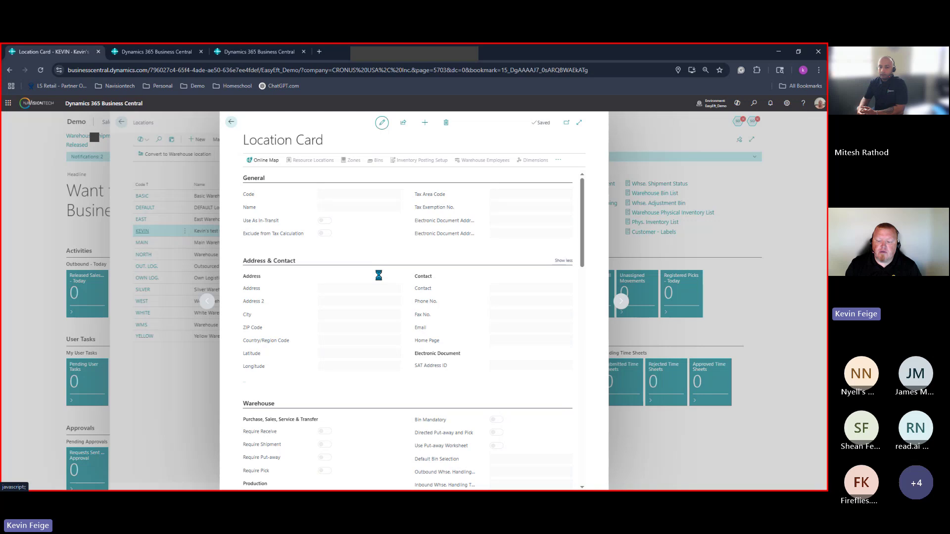
scroll(408, 309, "down", 2)
scroll(386, 320, "down", 1)
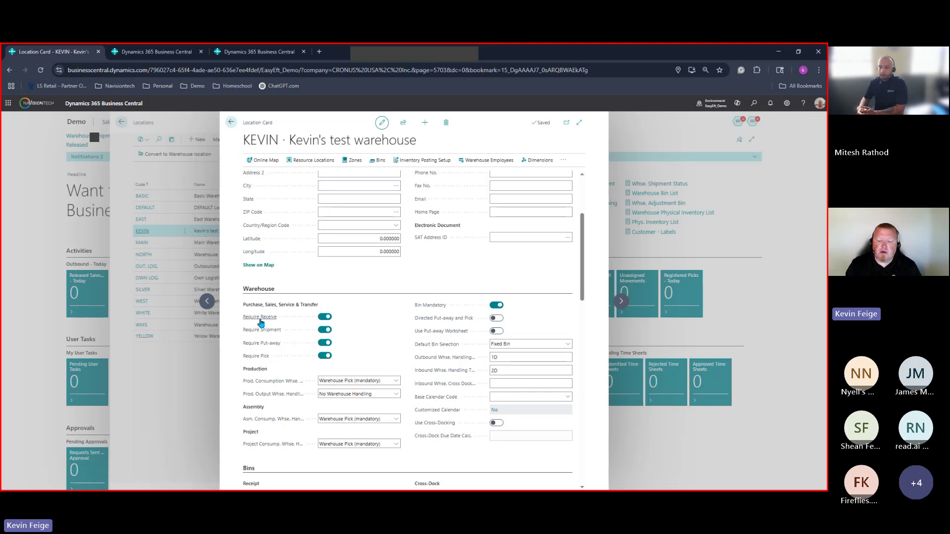
mouse_move(272, 321)
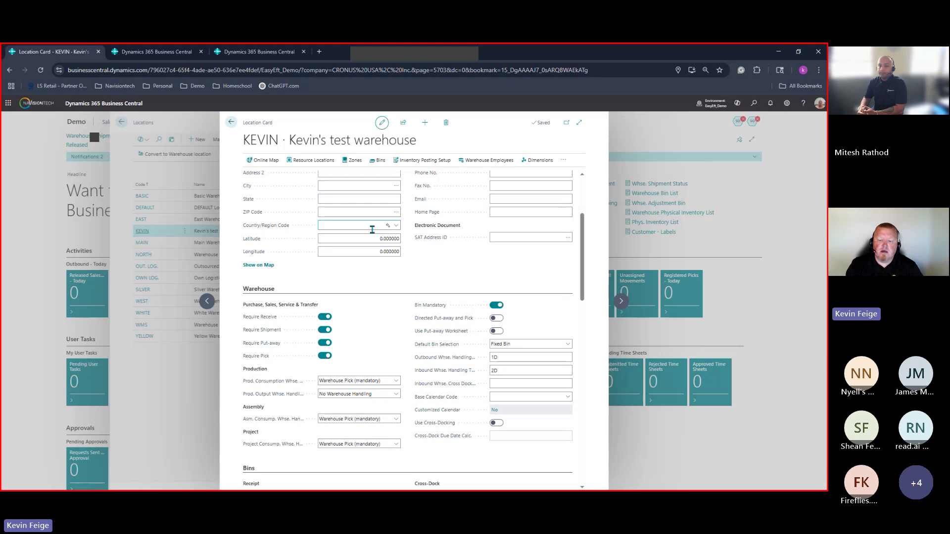
scroll(345, 329, "down", 1)
scroll(345, 328, "down", 2)
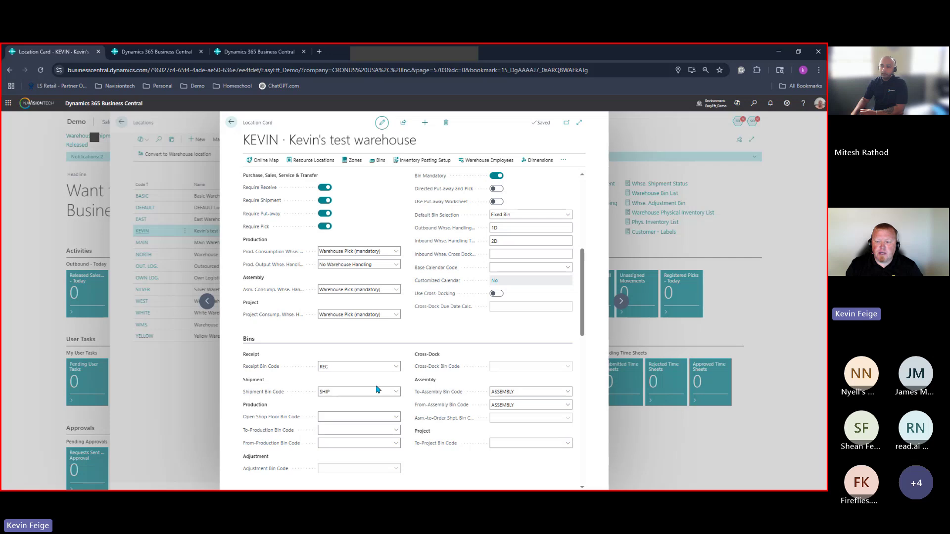
scroll(381, 380, "up", 2)
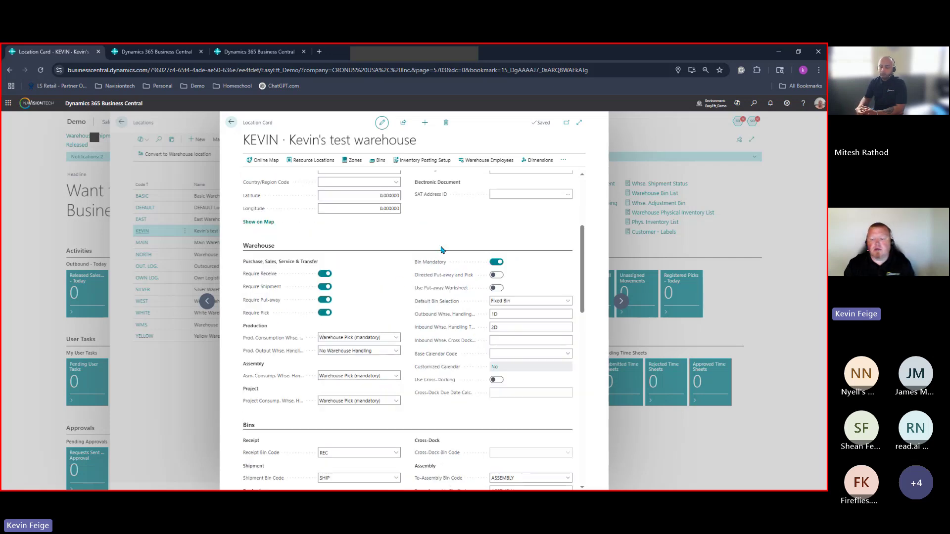
left_click(231, 123)
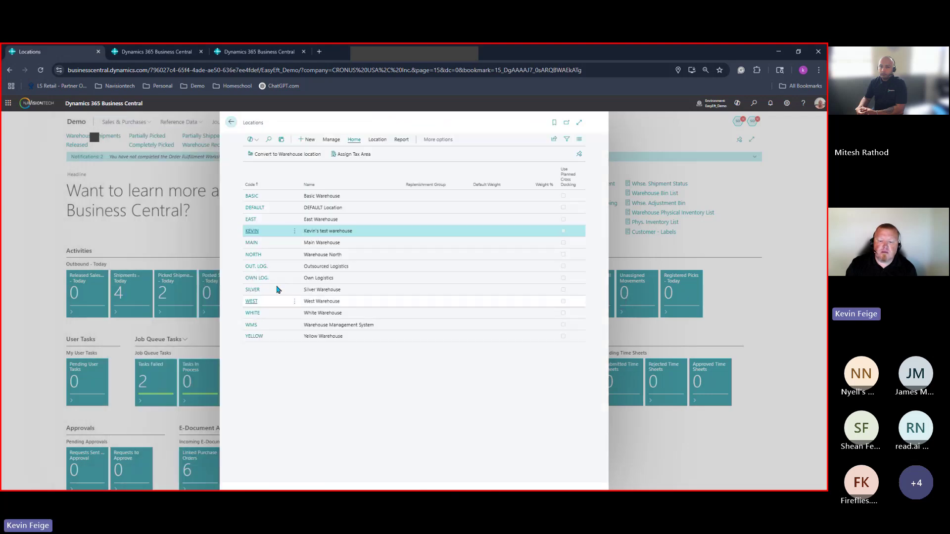
Examine the warehouse requirements, bin codes and bin policies on the NORTH location card, and return to the home page
left_click(253, 254)
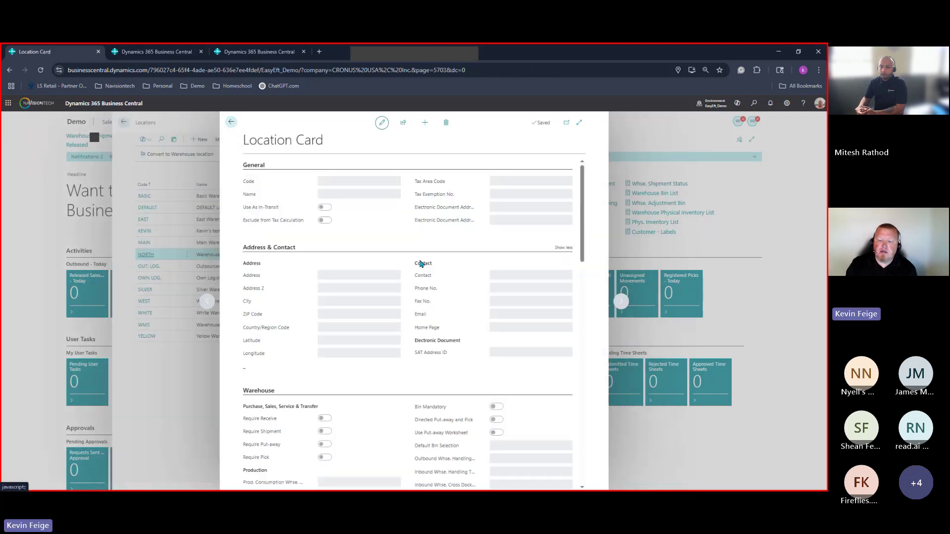
scroll(433, 258, "down", 5)
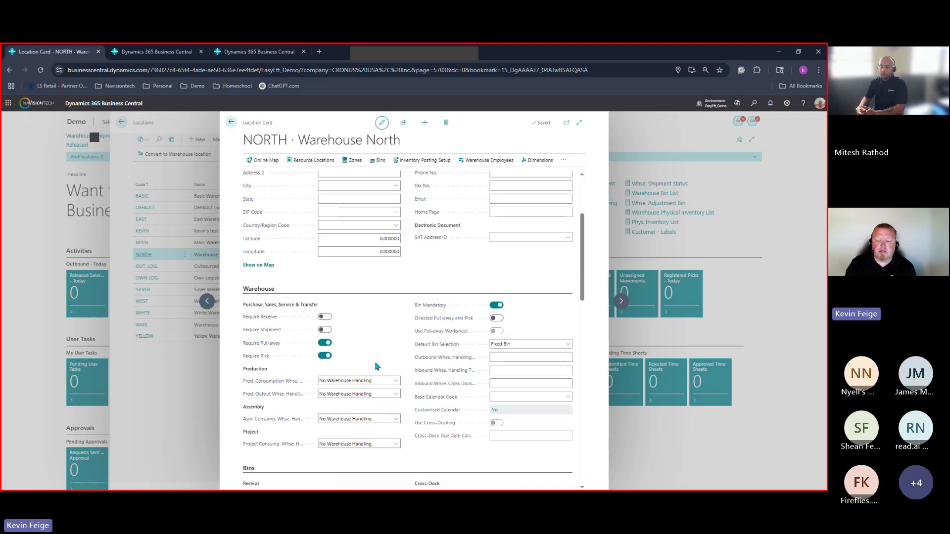
scroll(372, 366, "down", 5)
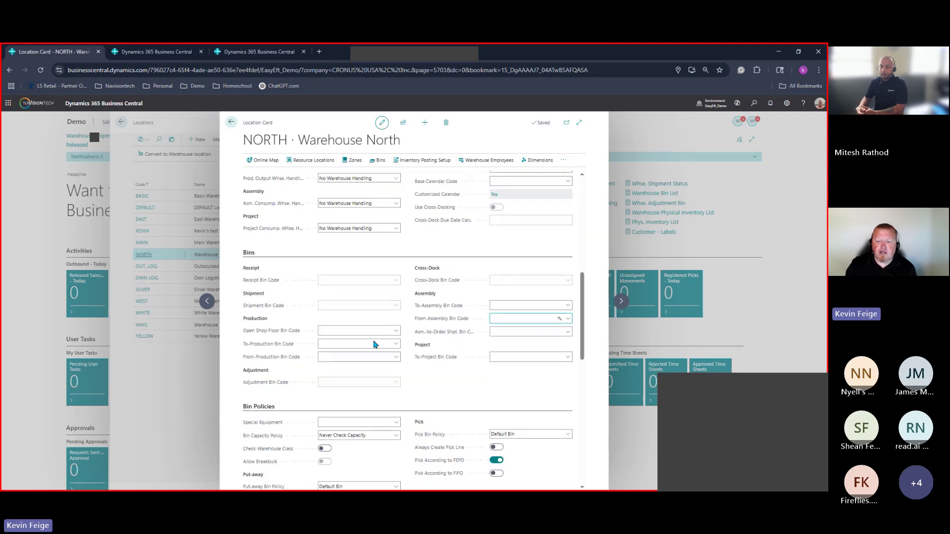
scroll(374, 344, "up", 4)
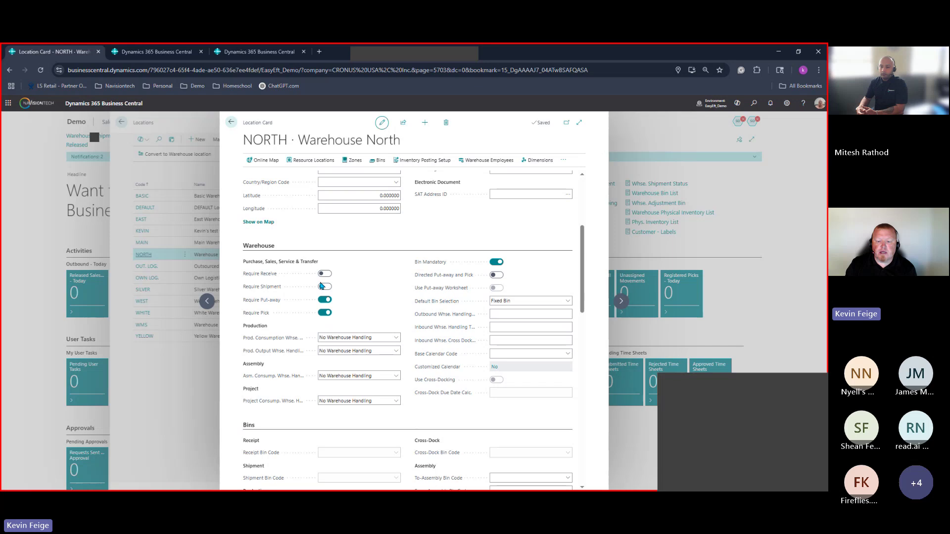
scroll(361, 319, "down", 3)
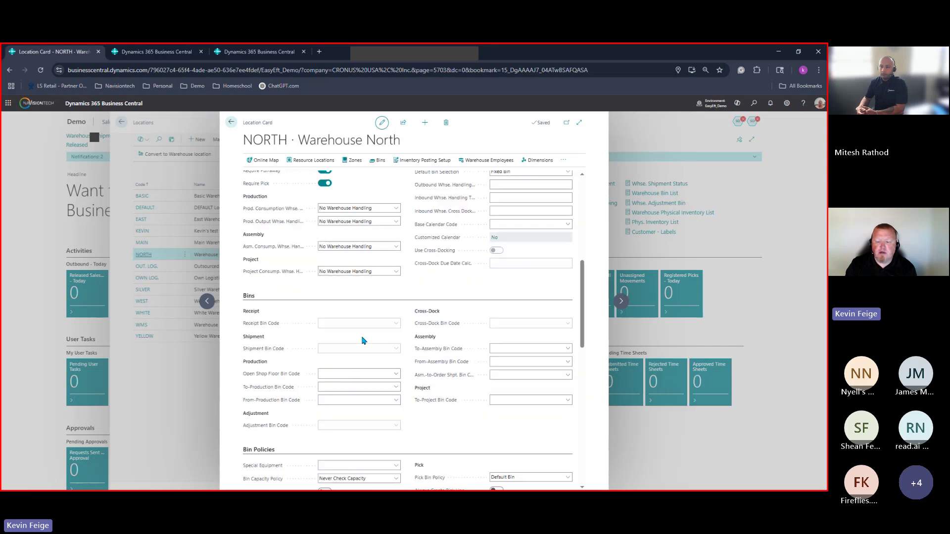
scroll(426, 346, "up", 1)
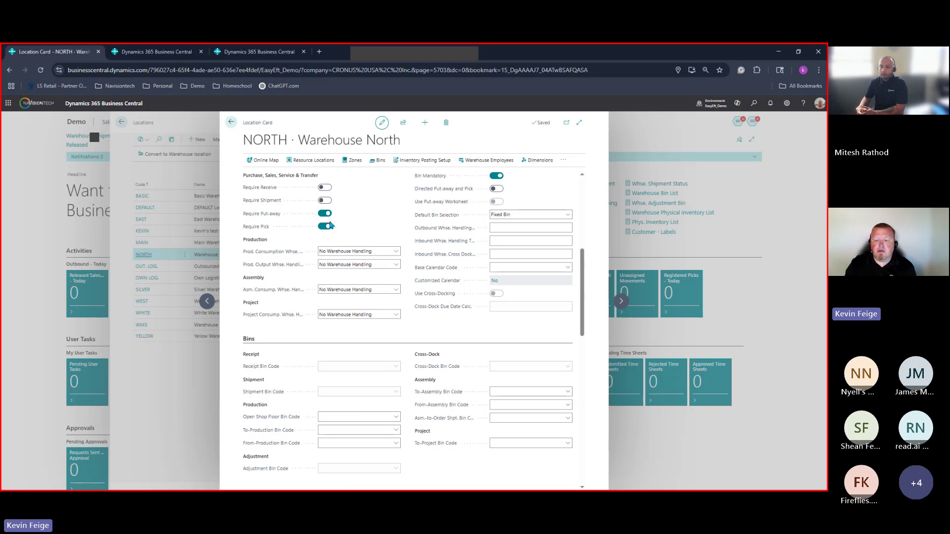
scroll(330, 225, "up", 3)
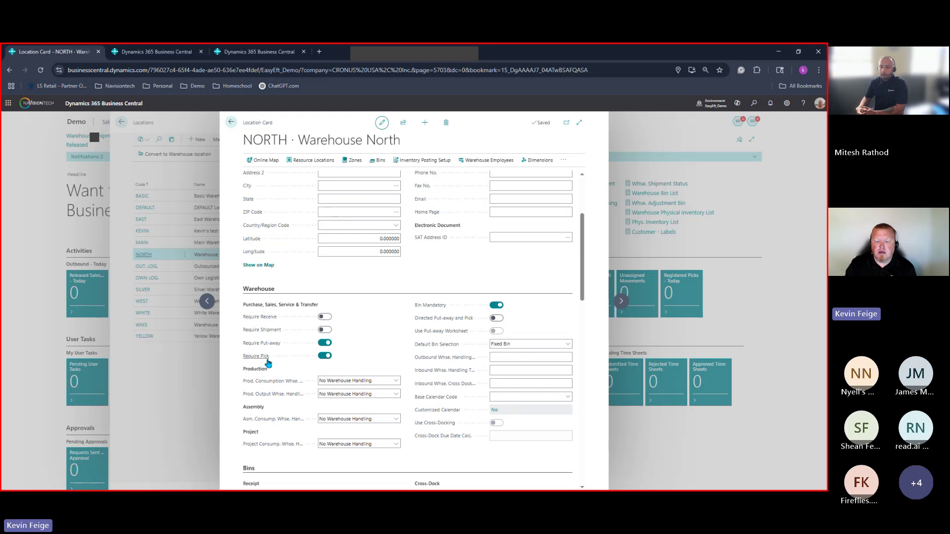
left_click(231, 123)
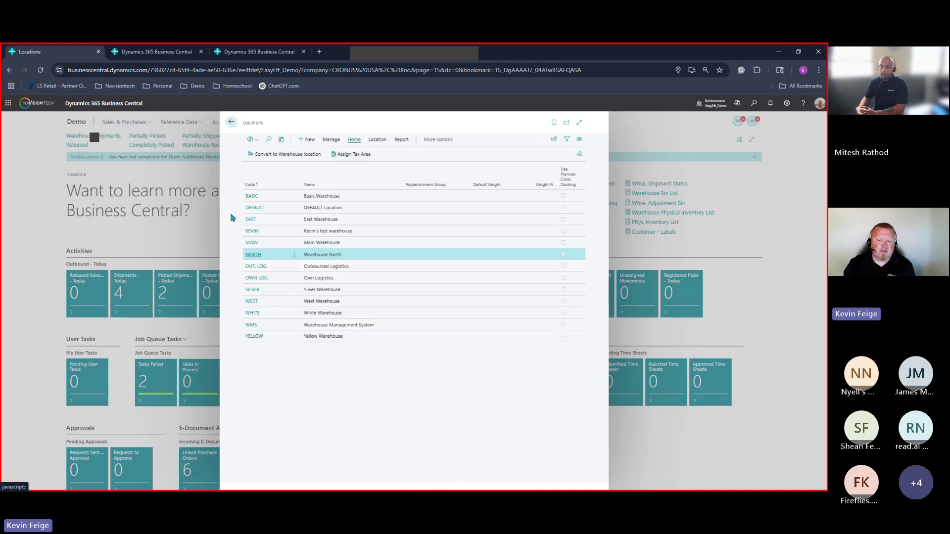
left_click(230, 124)
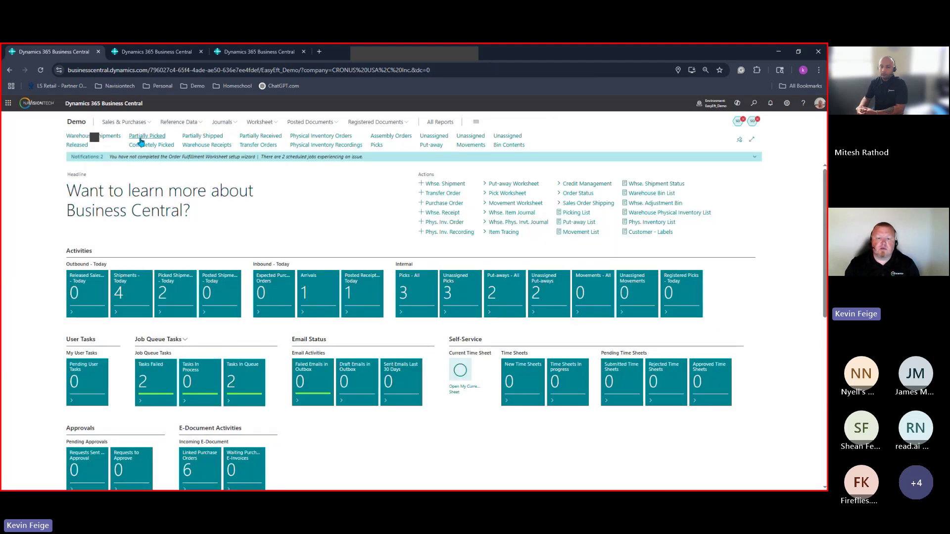
Search for locations, reopen the NORTH location card and display its list of bins
left_click(129, 122)
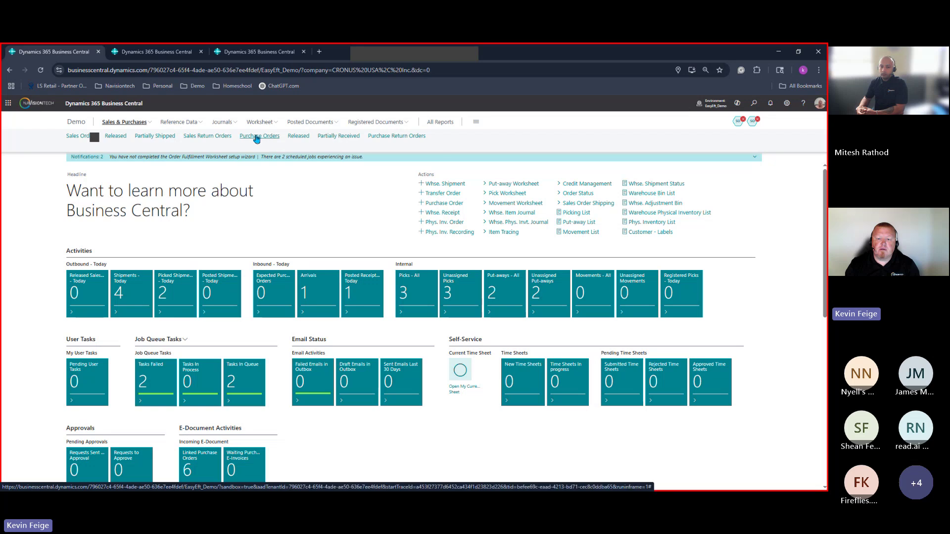
left_click(754, 105)
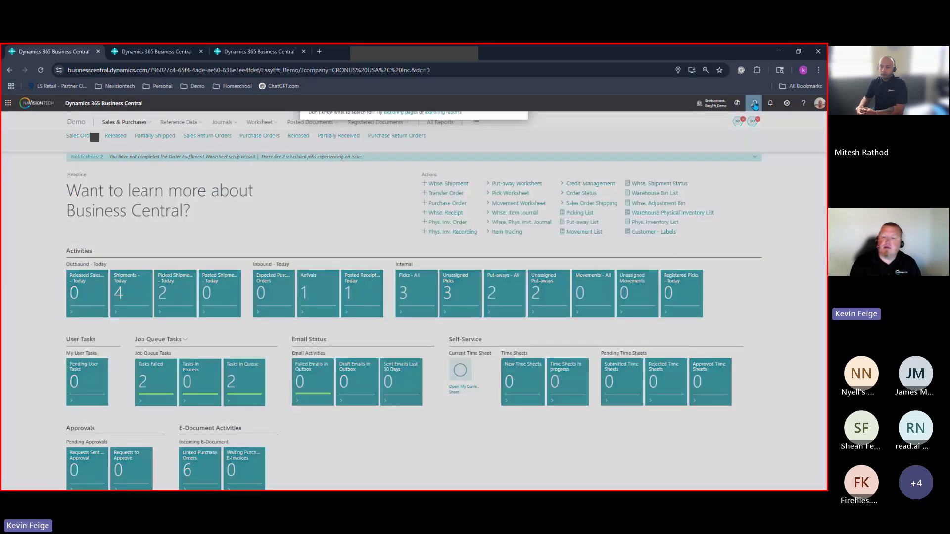
type("locations")
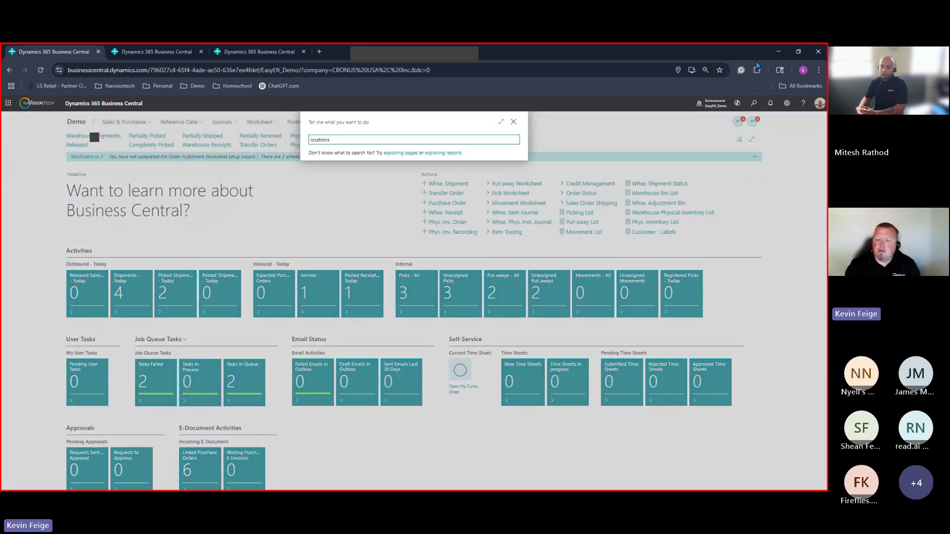
left_click(336, 170)
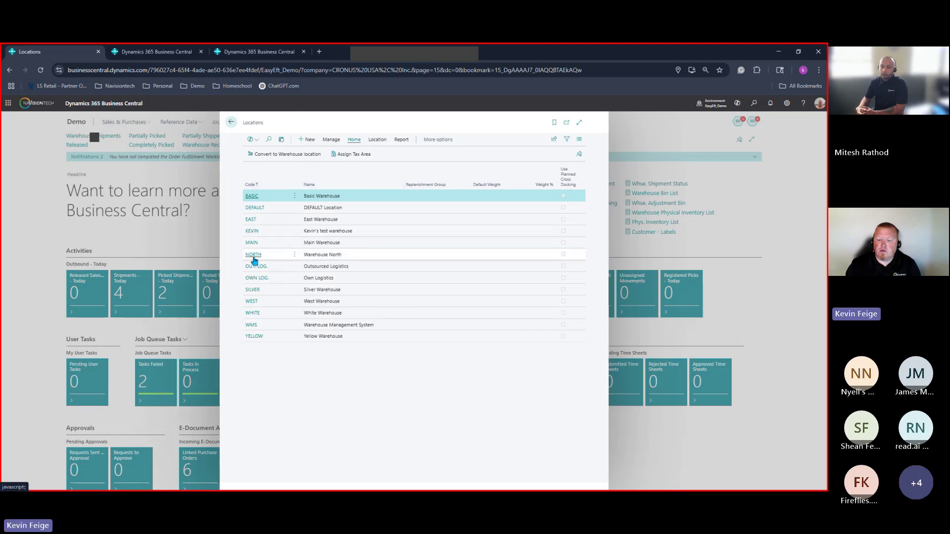
left_click(253, 255)
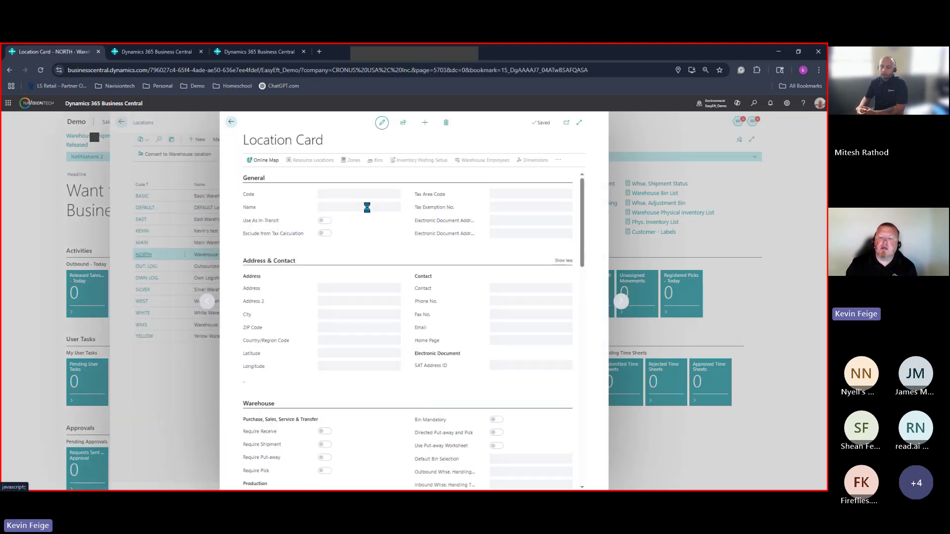
scroll(415, 299, "down", 4)
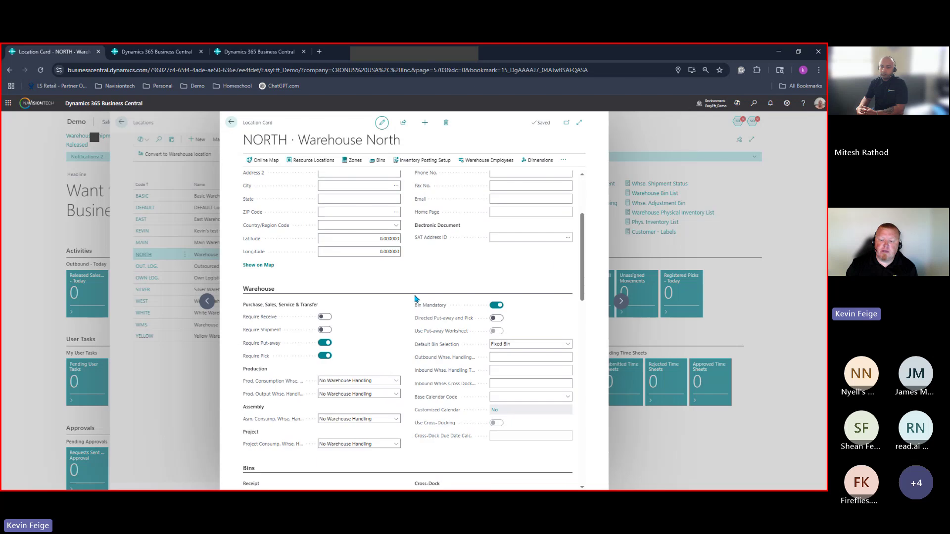
scroll(456, 309, "up", 5)
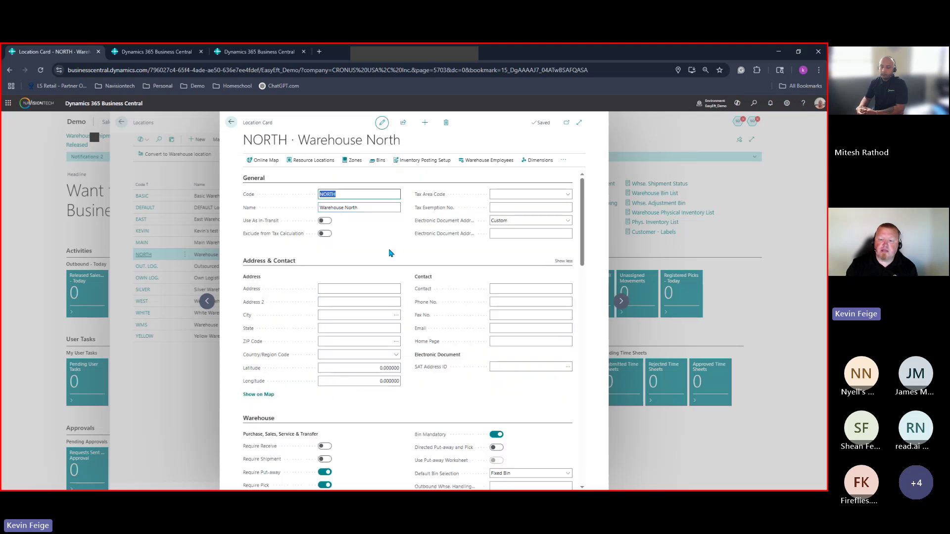
scroll(422, 406, "down", 3)
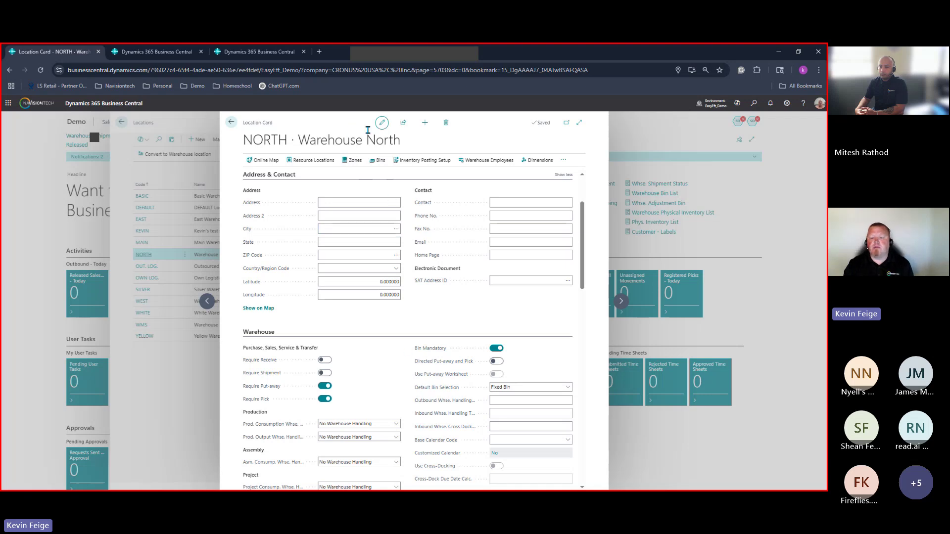
left_click(379, 163)
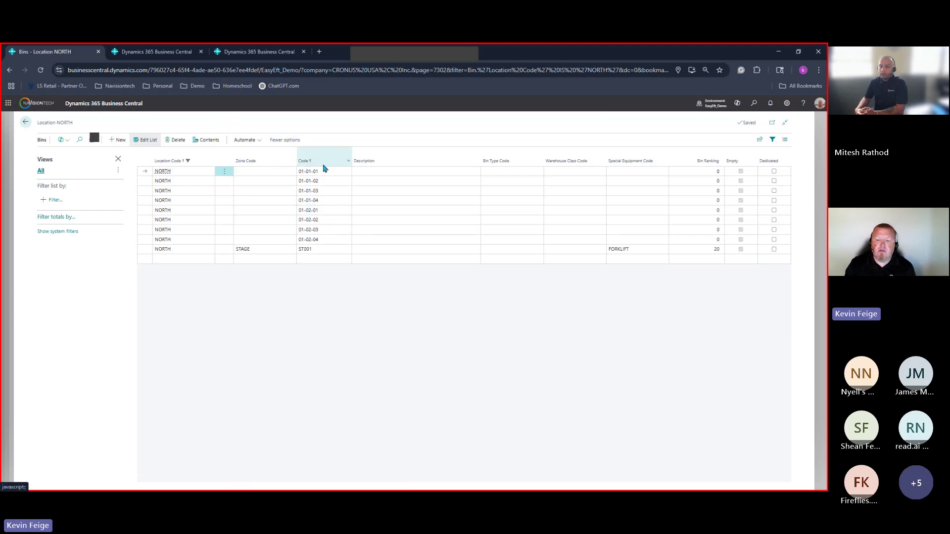
Add a new bin with the code TEST to the NORTH location's bin list
left_click(203, 265)
left_click(318, 260)
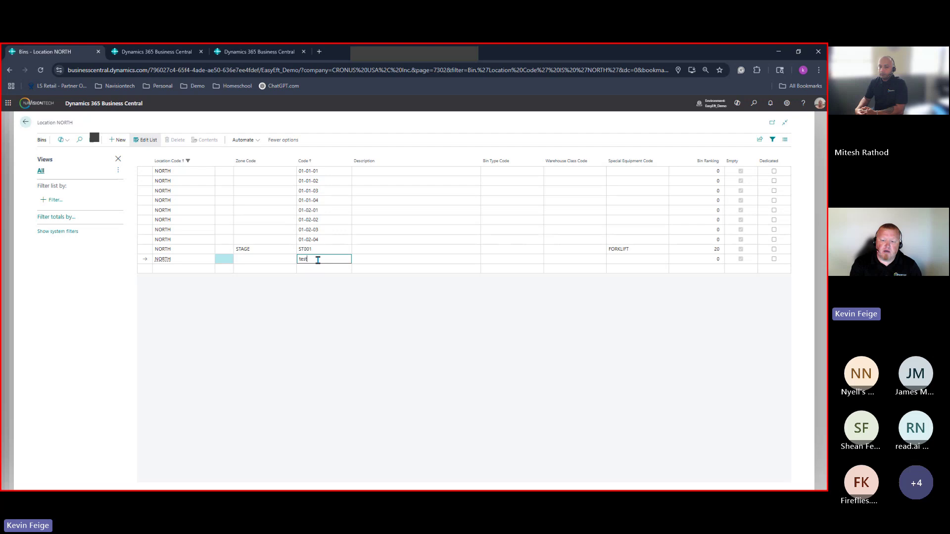
type("test")
key("Tab")
Add another bin with the code A01 for NORTH, leaving its description and bin type blank
left_click(178, 270)
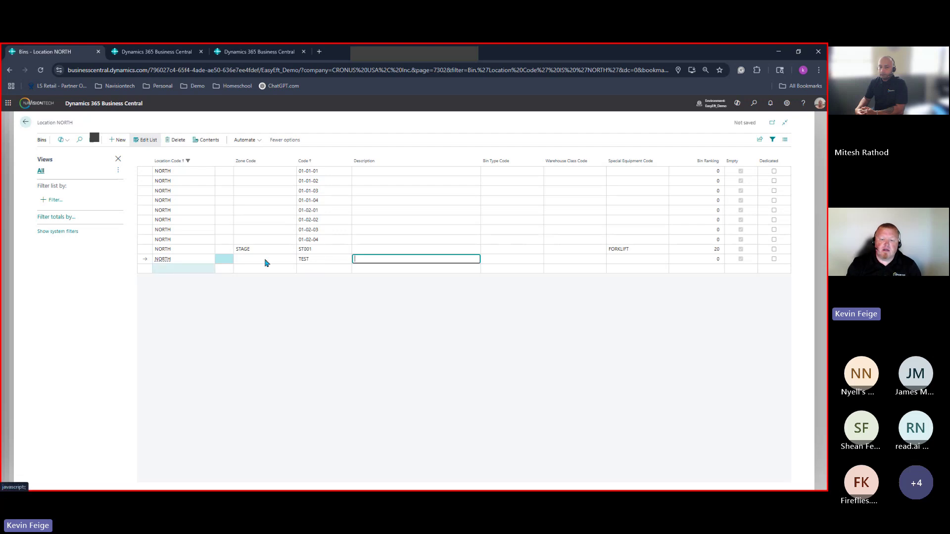
left_click(317, 270)
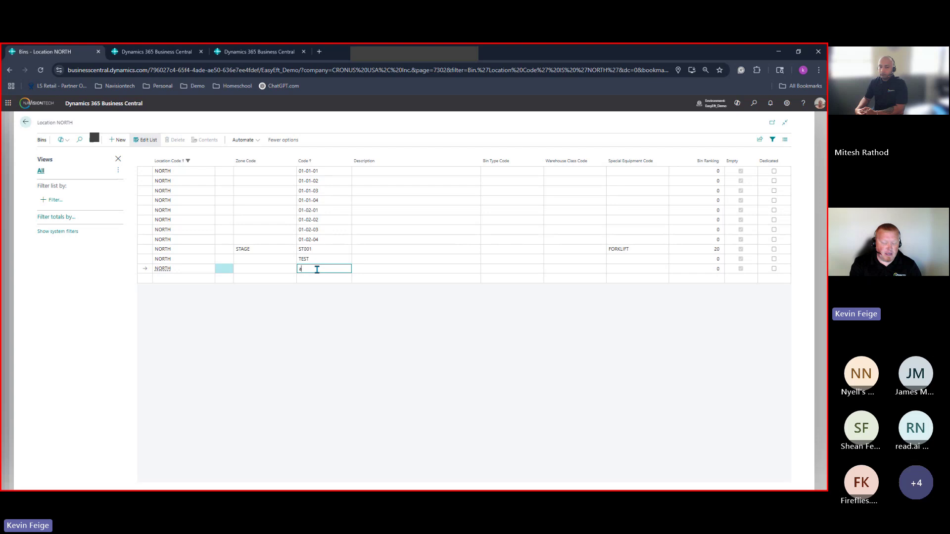
key("Tab")
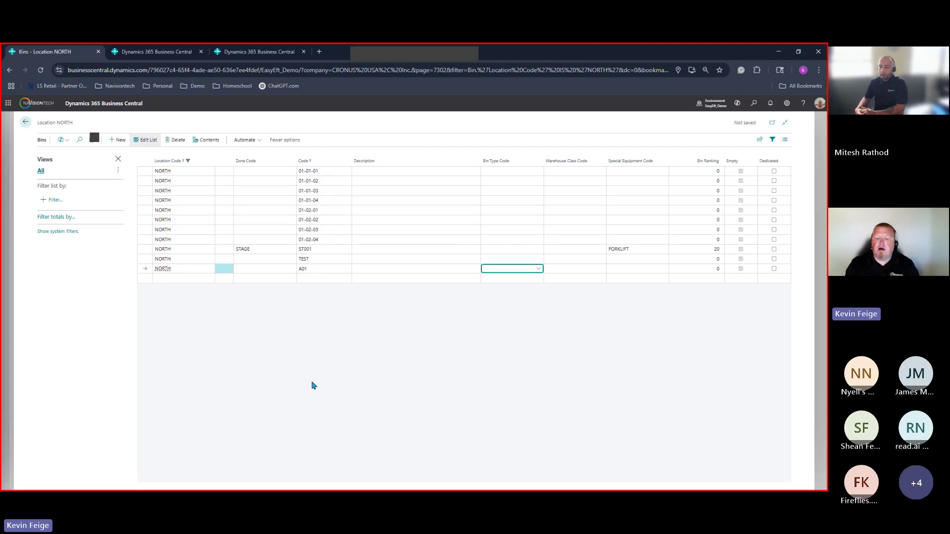
left_click(383, 269)
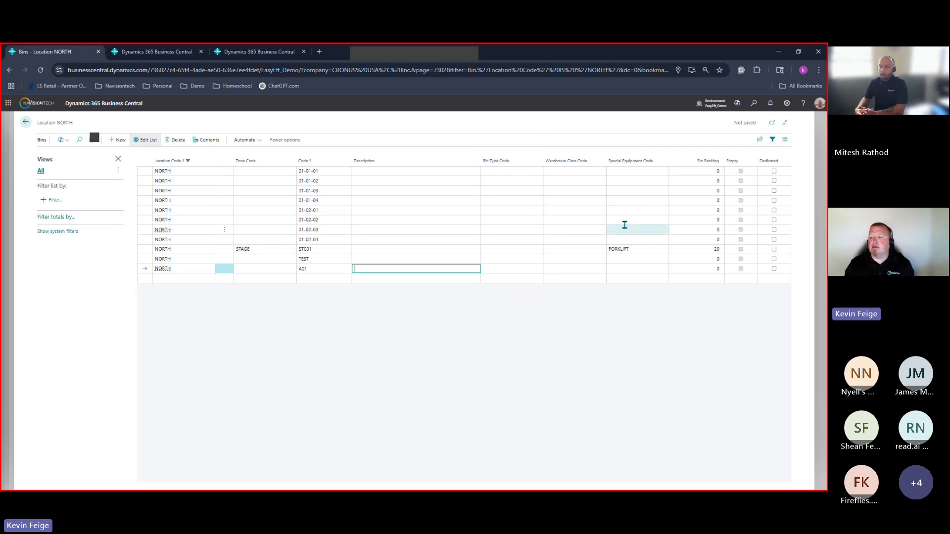
Leave the NORTH bin list, review the warehouse settings on its location card, and return to the locations list
left_click(25, 123)
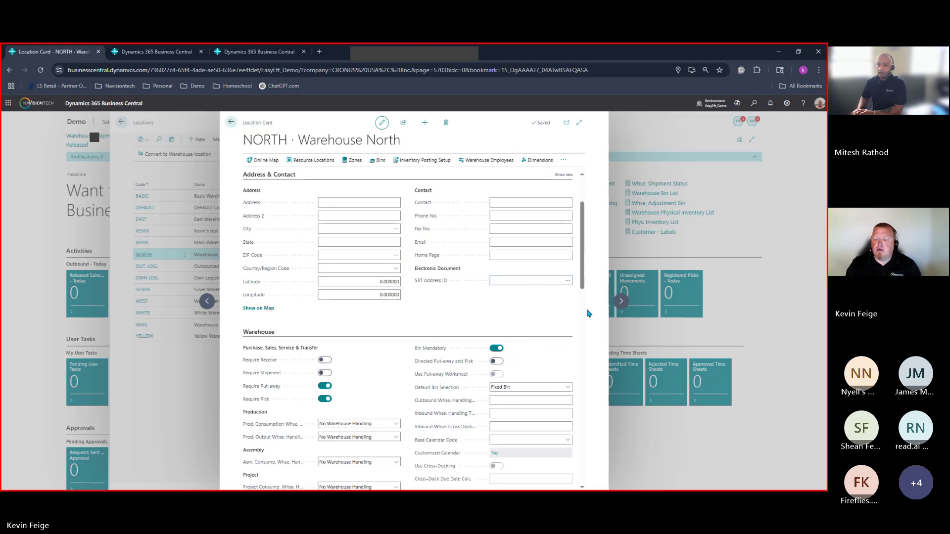
scroll(564, 335, "down", 3)
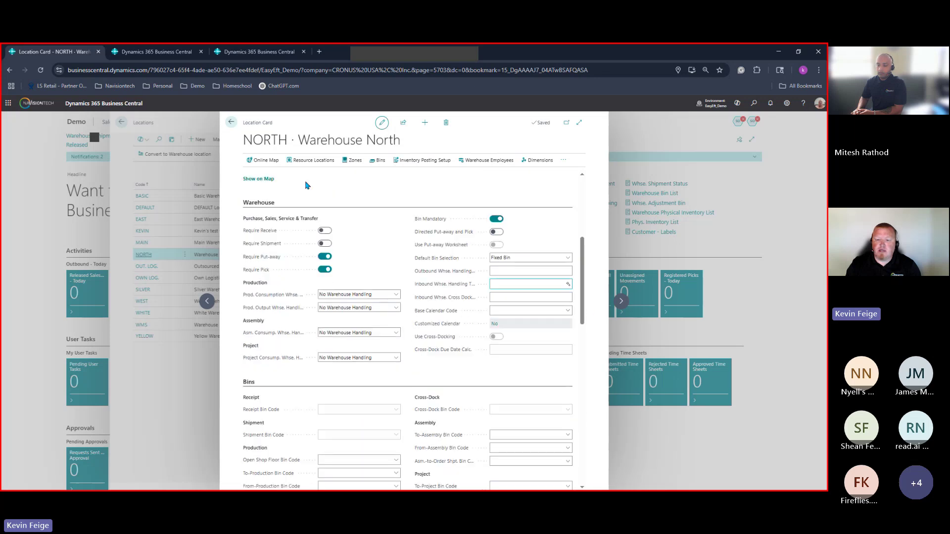
left_click(230, 123)
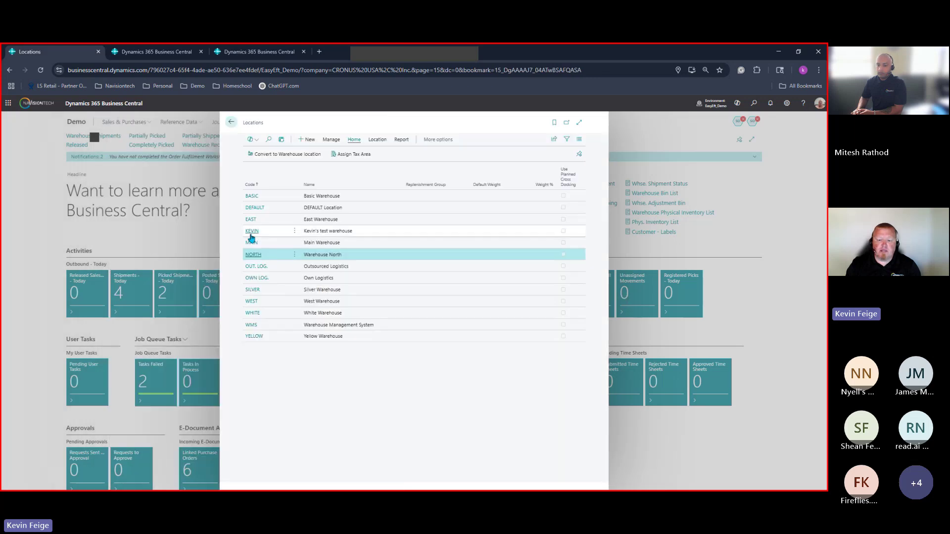
Open the test warehouse's location card, view its list of bins, and return to the home page
left_click(251, 234)
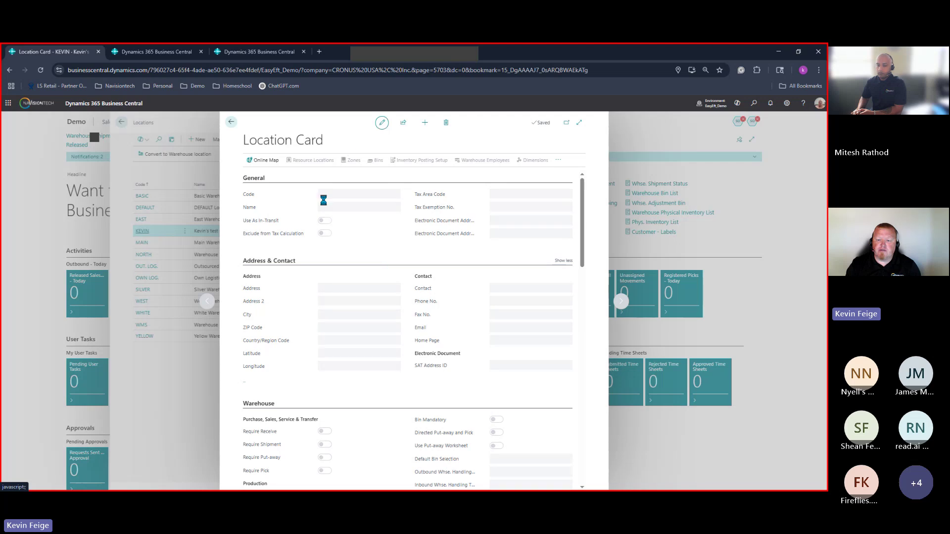
left_click(378, 161)
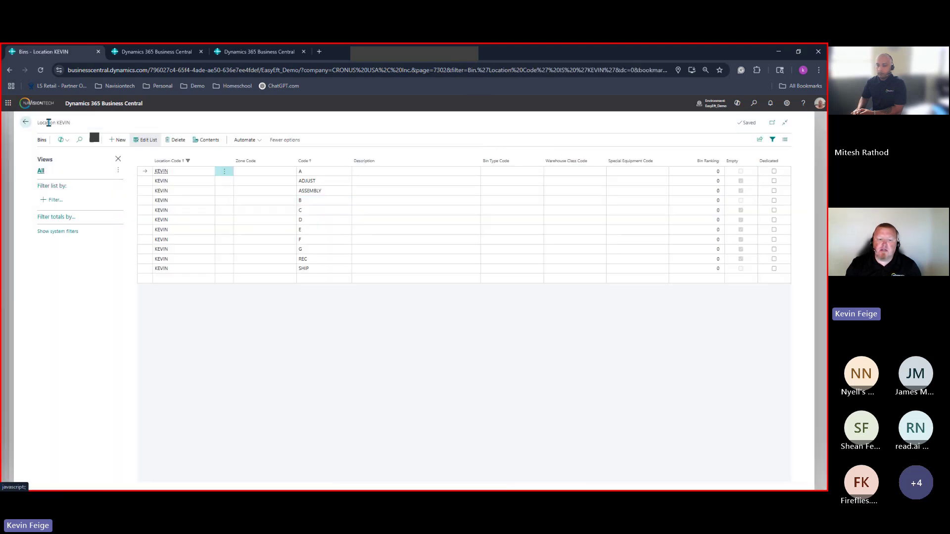
left_click(22, 124)
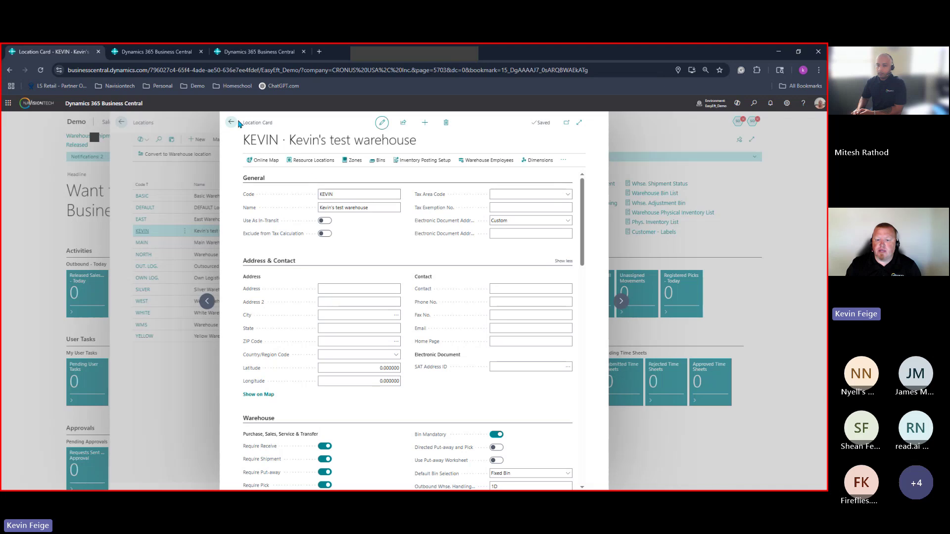
left_click(232, 123)
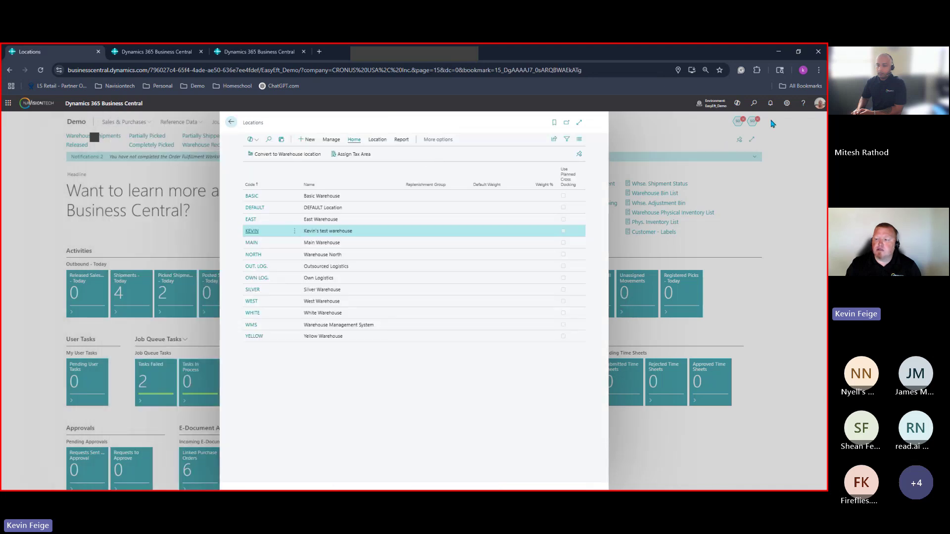
left_click(230, 123)
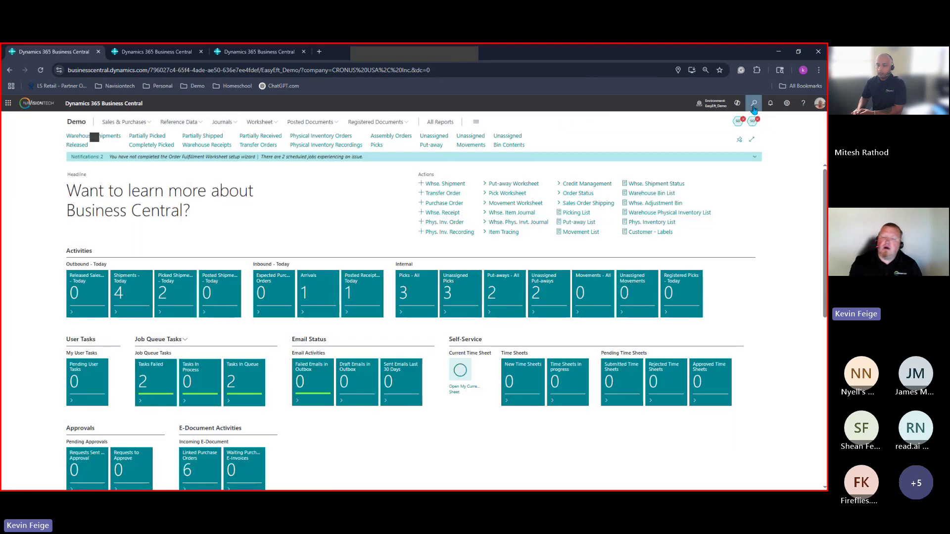
left_click(754, 105)
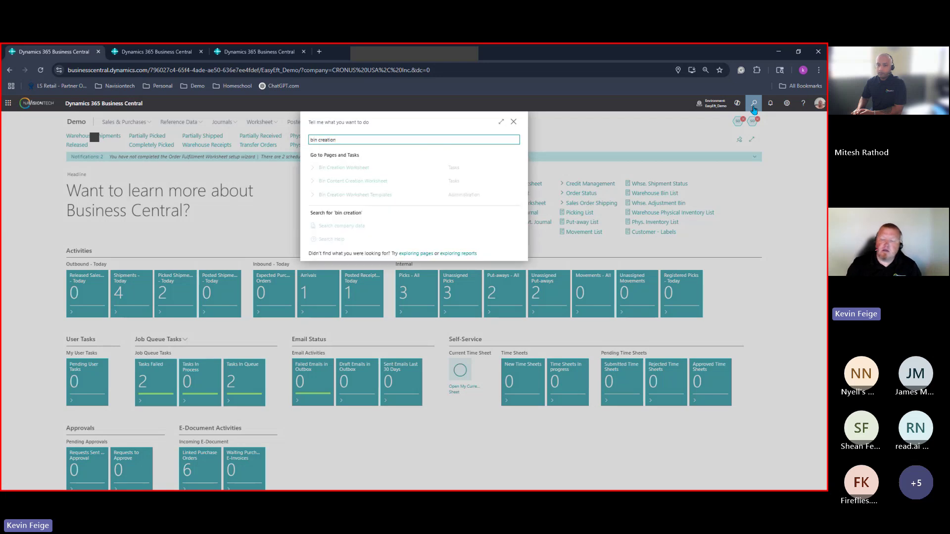
left_click(350, 183)
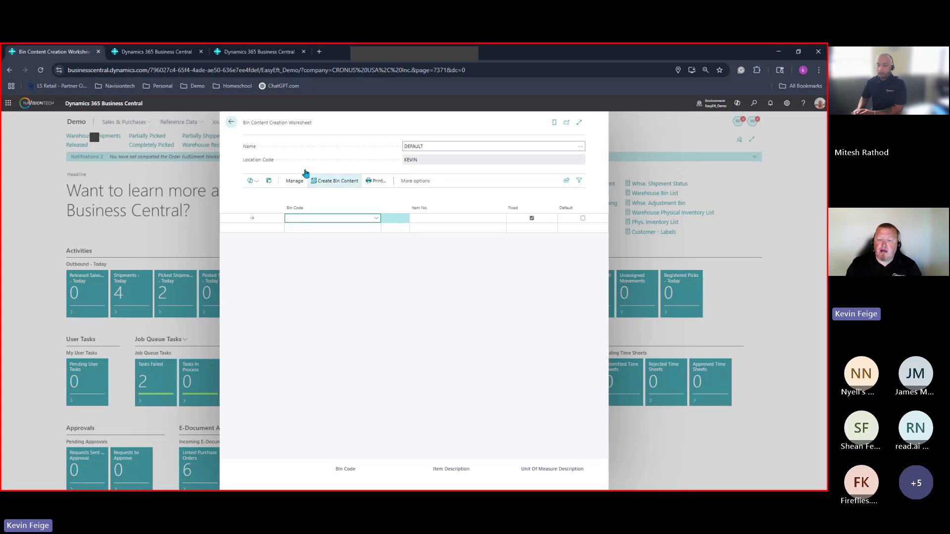
left_click(231, 122)
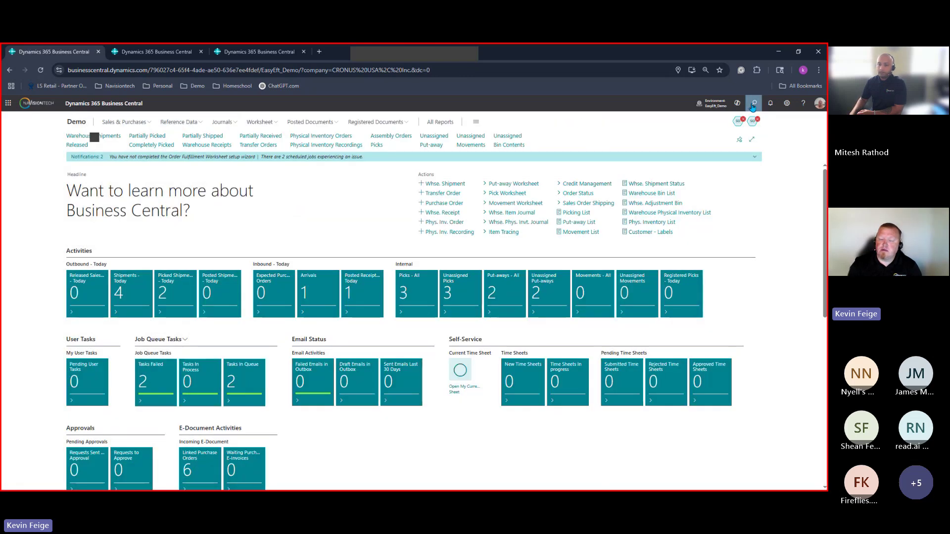
Search for "bin creation work" and open the Bin Creation Worksheet with the BULK template
left_click(754, 102)
type("tion work")
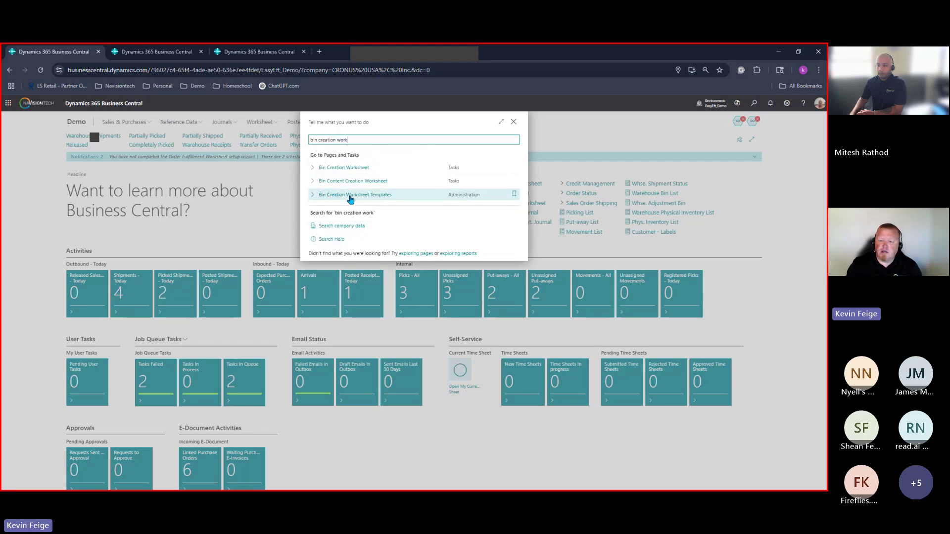
left_click(349, 168)
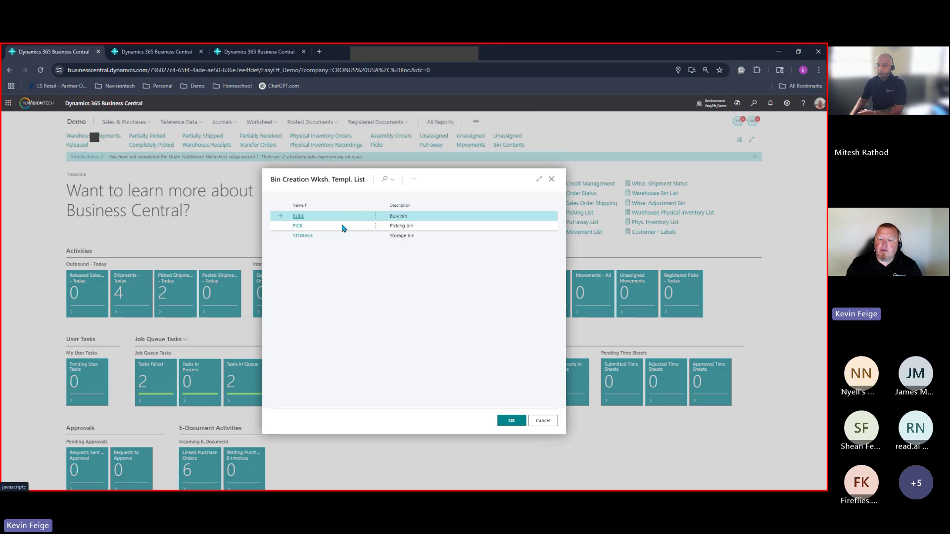
left_click(512, 422)
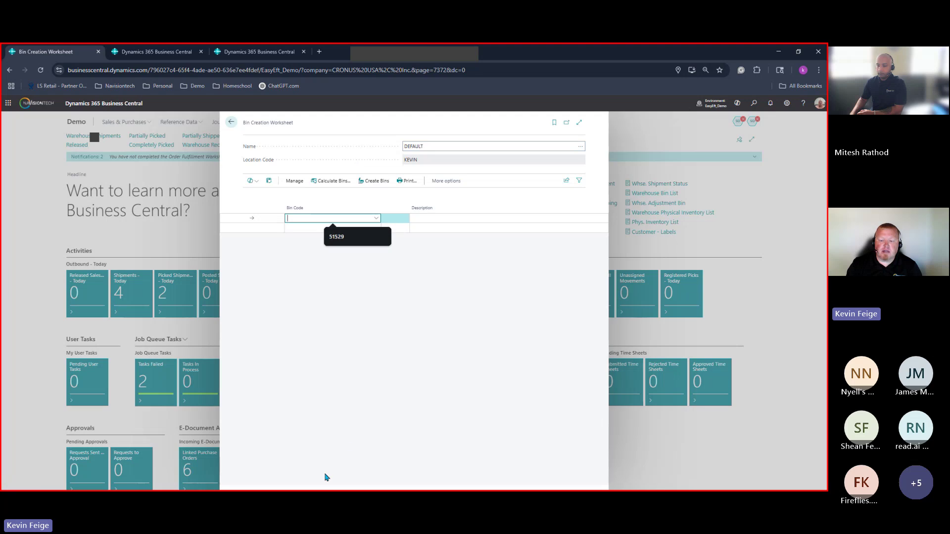
Enter bin code A on the first line of the DEFAULT bin creation worksheet
left_click(376, 218)
left_click(311, 247)
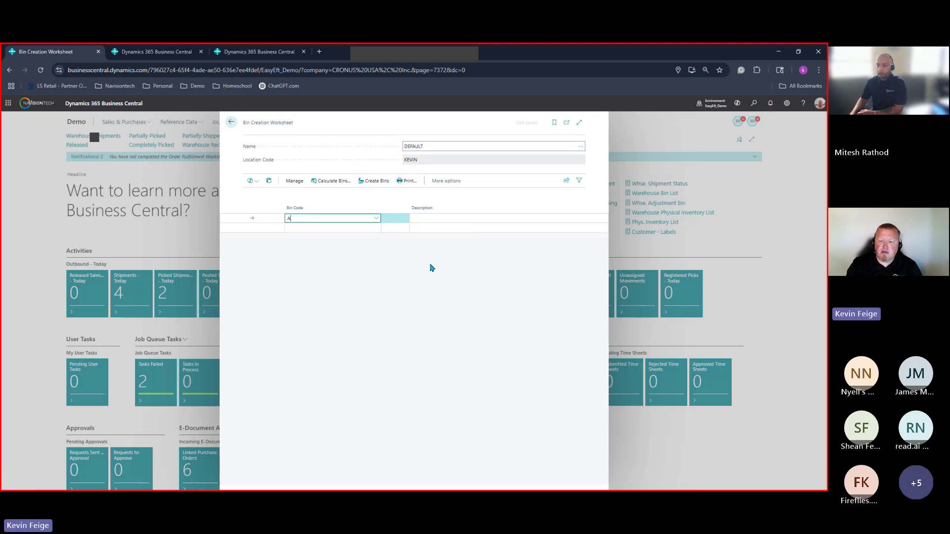
key("Tab")
View the Calculate Bins options and the bin template list, and close both without calculating any bins
left_click(342, 186)
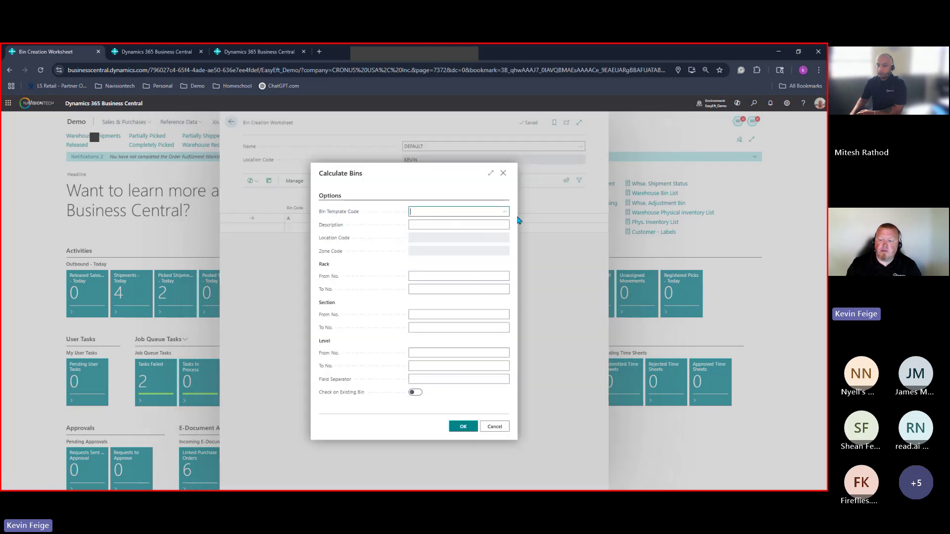
left_click(504, 212)
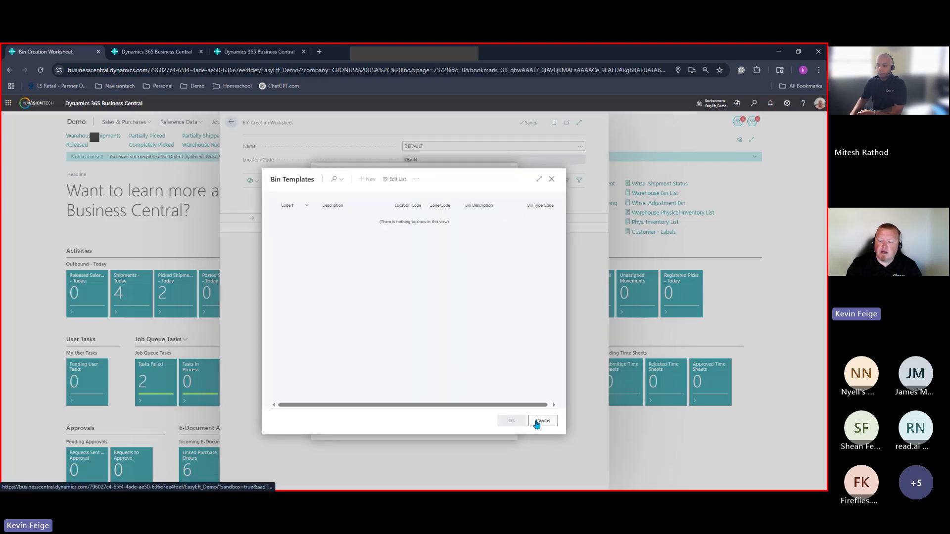
left_click(542, 421)
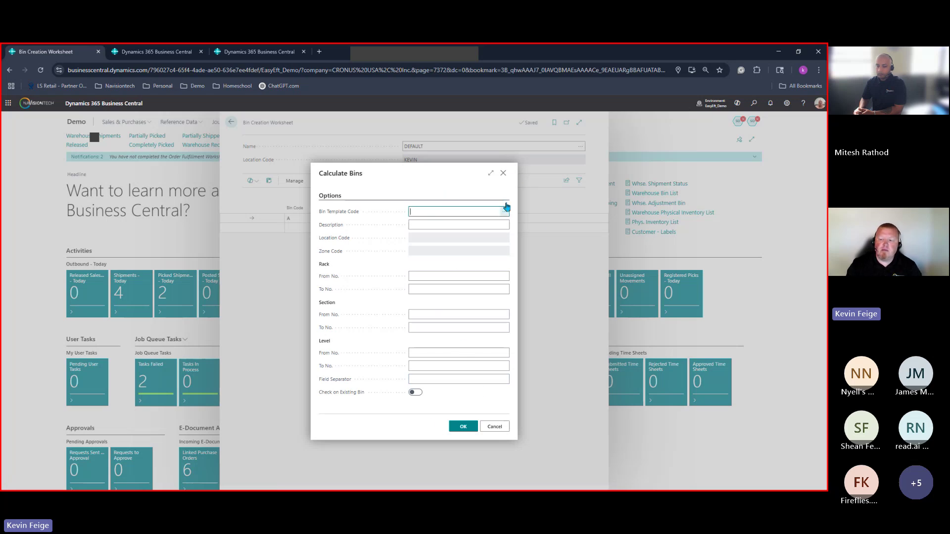
left_click(504, 174)
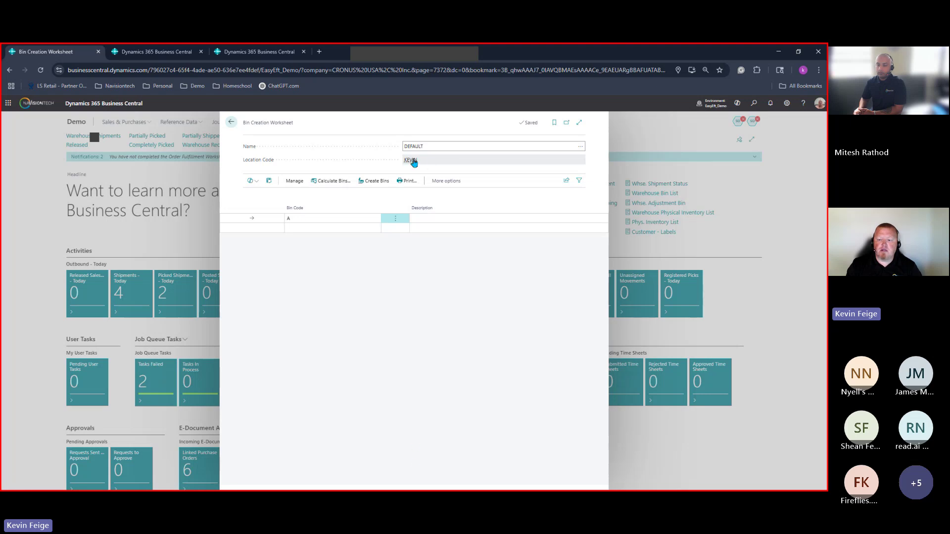
Check the available bin creation worksheet names, keep the DEFAULT worksheet, and return to the home page
left_click(580, 147)
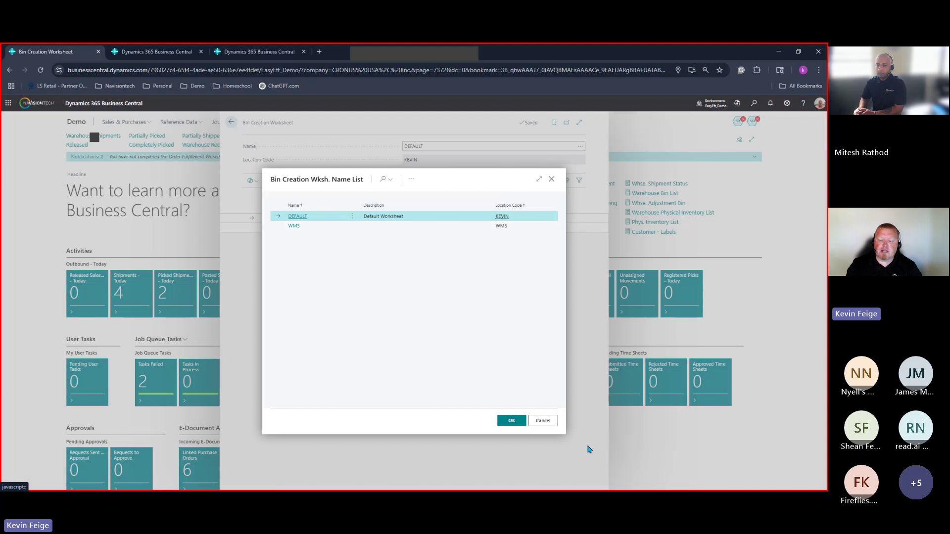
left_click(543, 420)
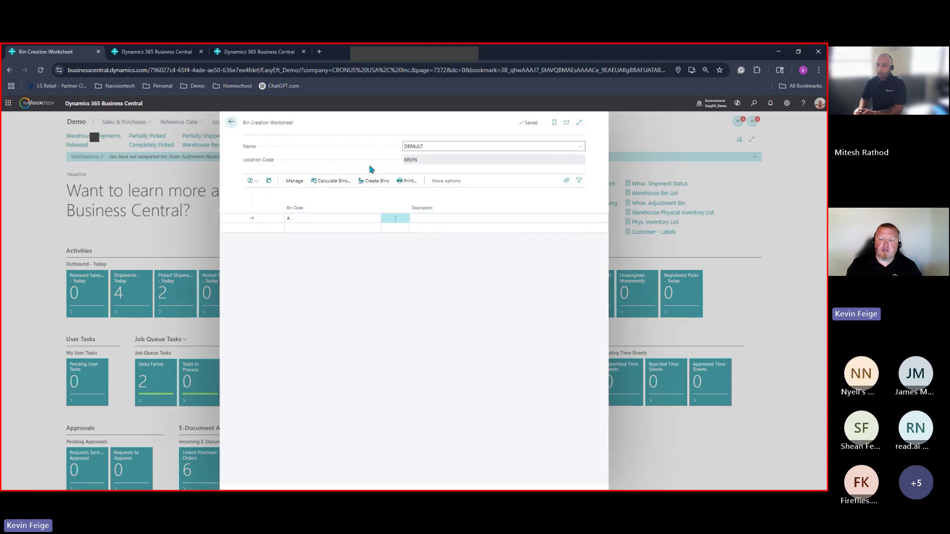
left_click(231, 125)
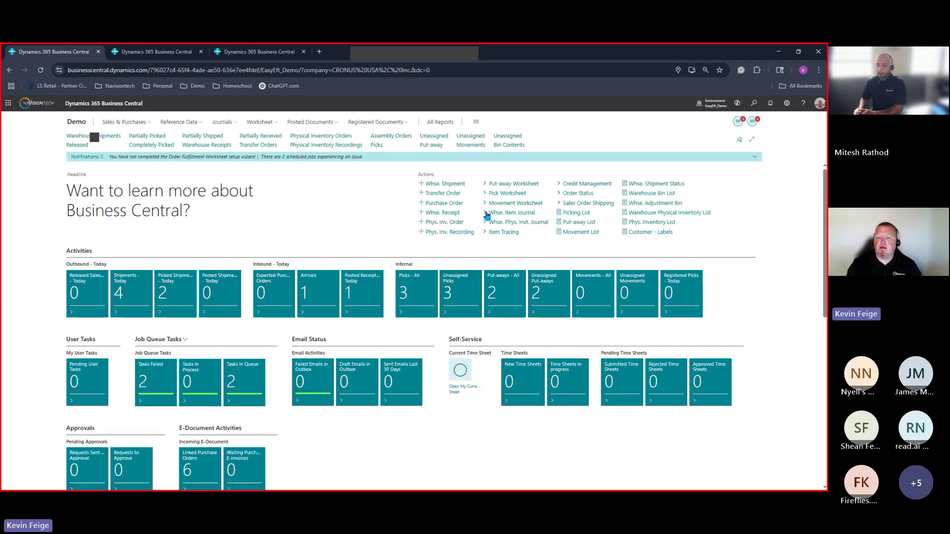
Create a new purchase order for the vendor Graphic Design Institute
left_click(185, 123)
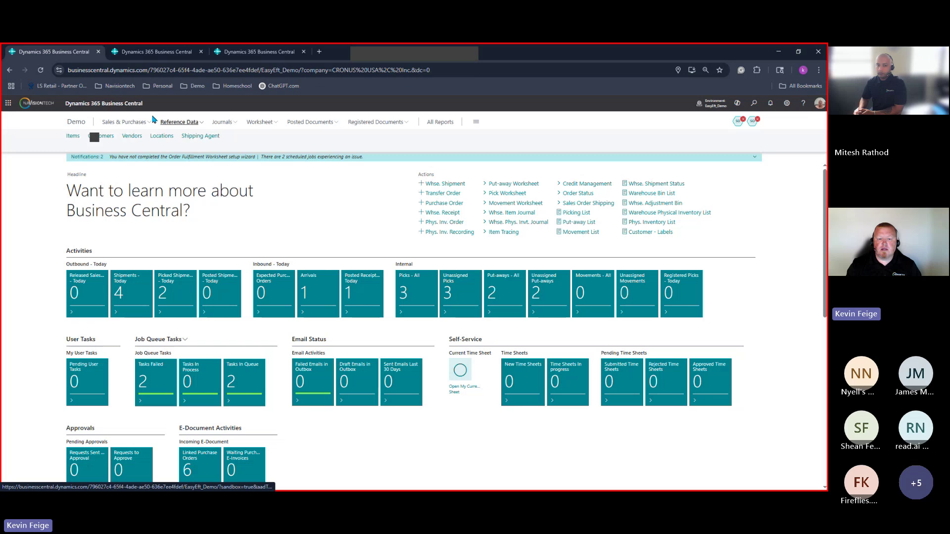
left_click(124, 124)
left_click(272, 138)
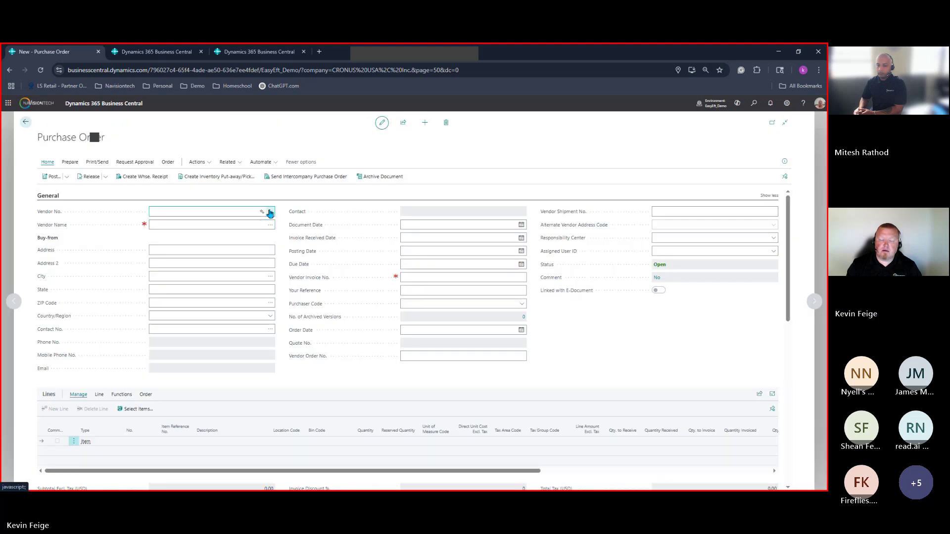
left_click(215, 261)
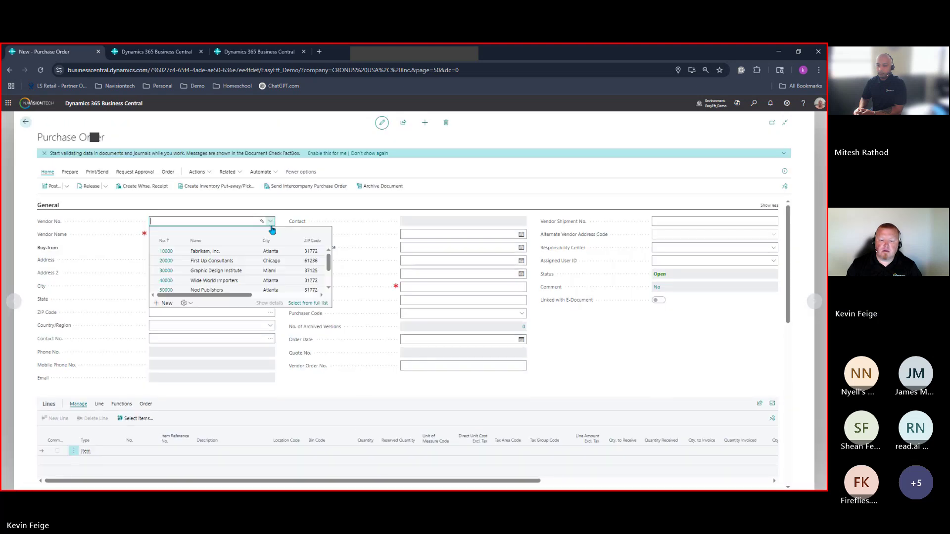
left_click(210, 272)
Search for "paris" on the first purchase line and add item 1900-S, PARIS Guest Chair, black
scroll(283, 326, "down", 1)
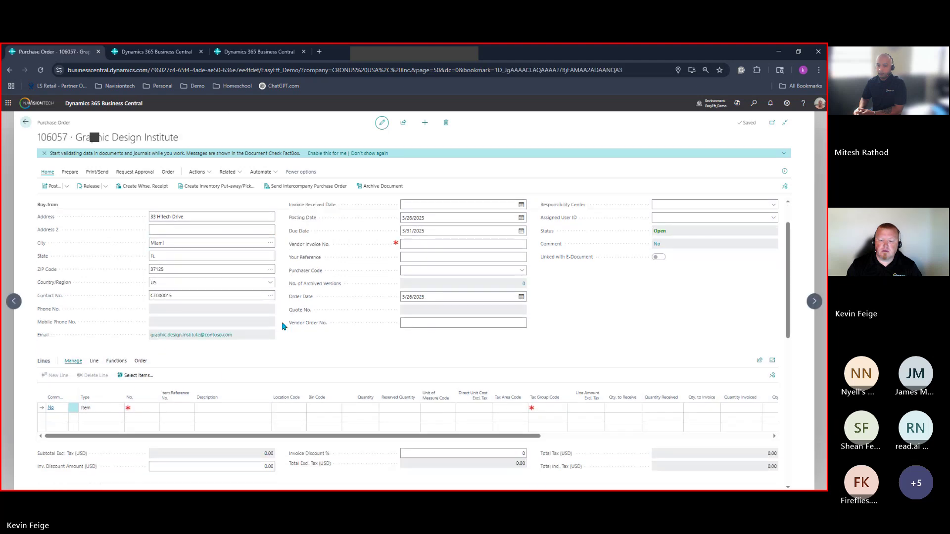
left_click(150, 409)
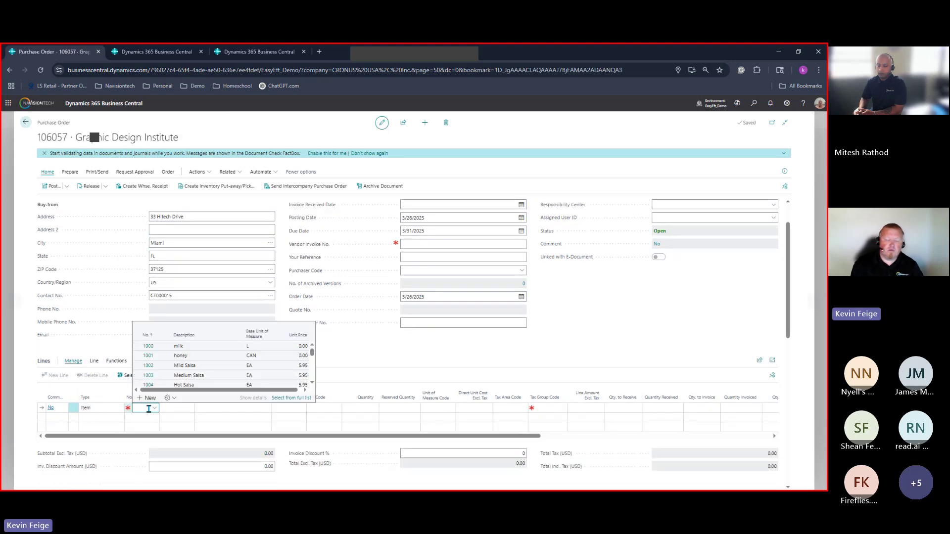
type("pai")
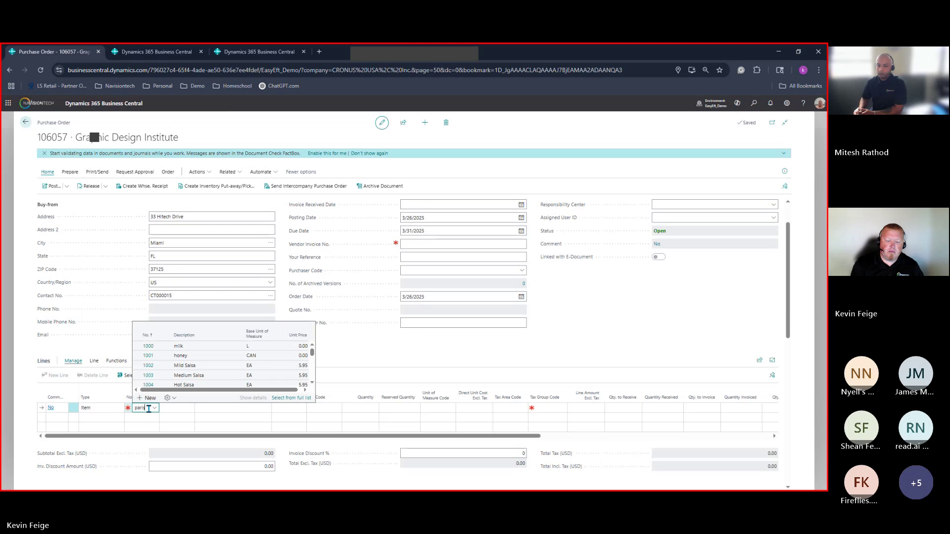
left_click(213, 366)
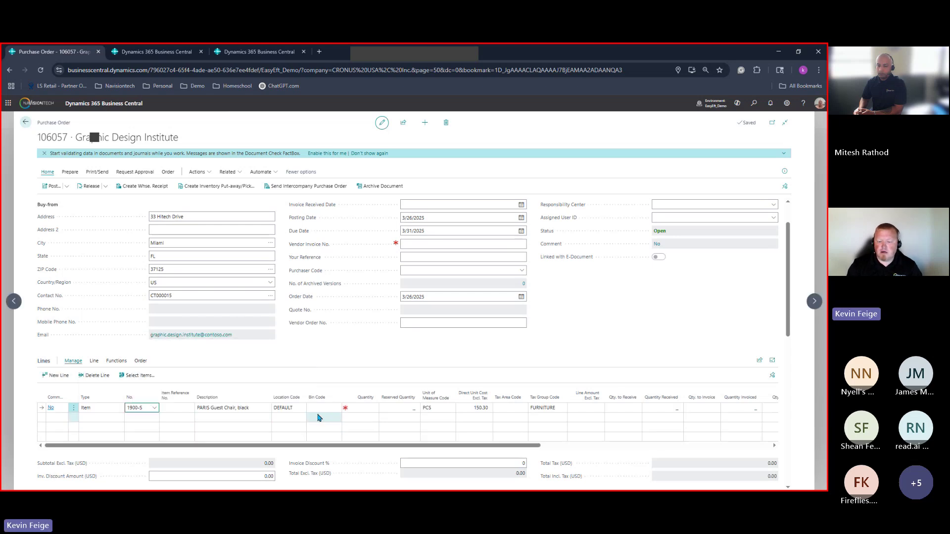
key("Tab")
Set the chair line's location code to SILVER and keep the default bin code, moving on to the quantity
left_click(304, 409)
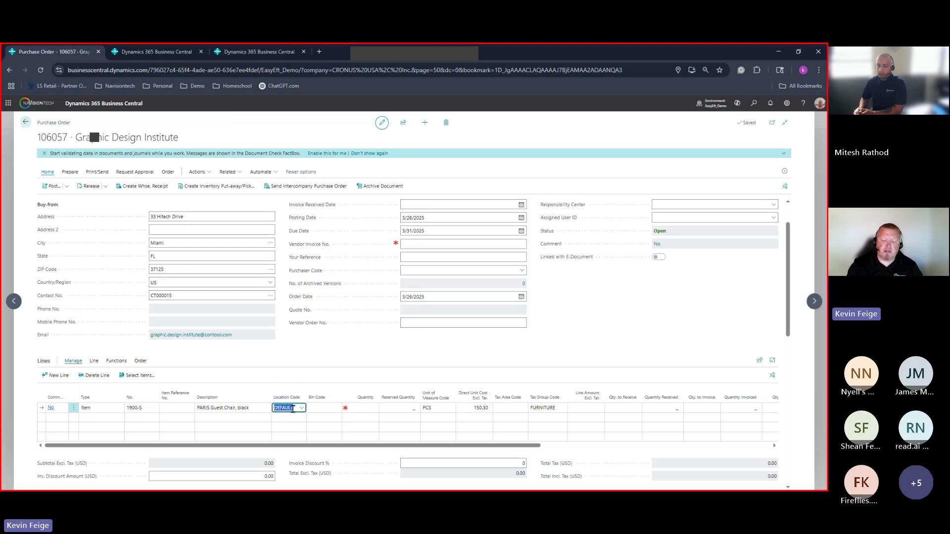
left_click(301, 409)
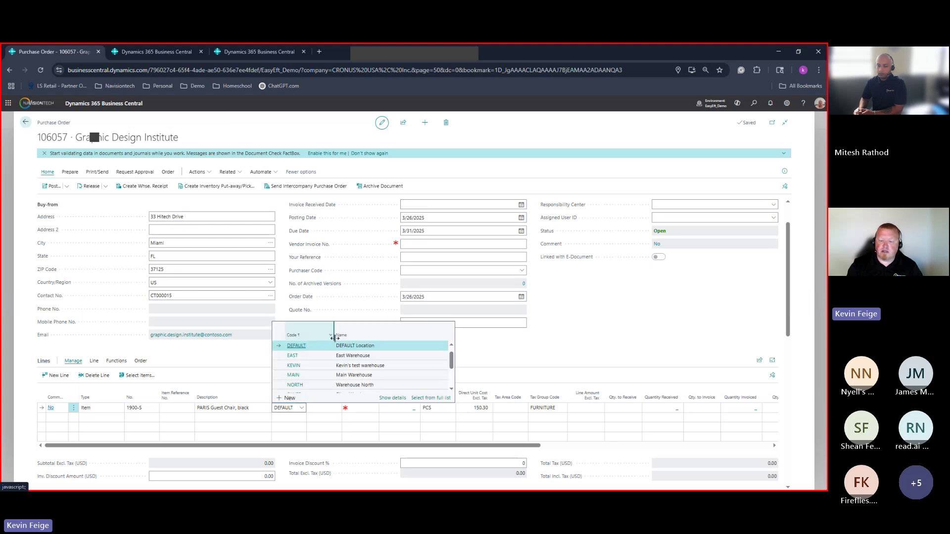
scroll(331, 377, "down", 2)
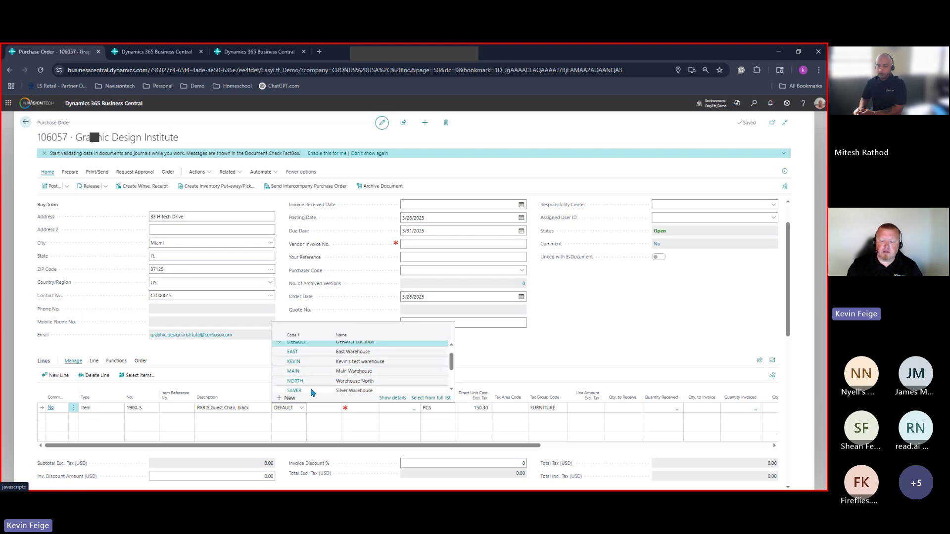
left_click(312, 391)
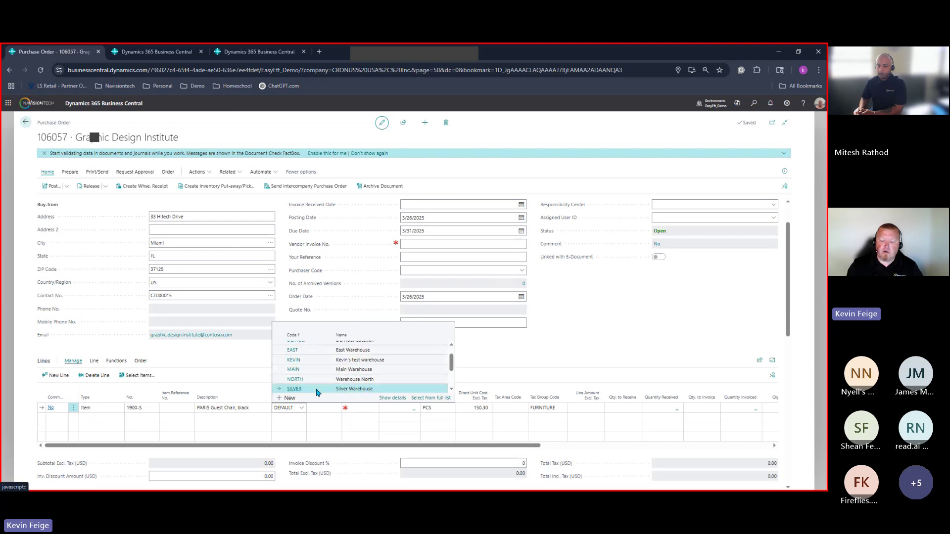
left_click(316, 390)
key("Tab")
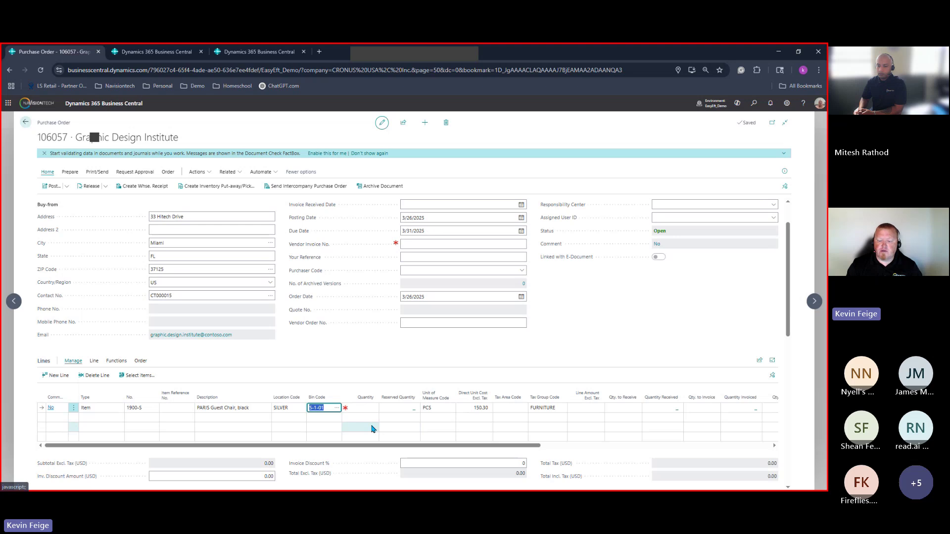
key("Tab")
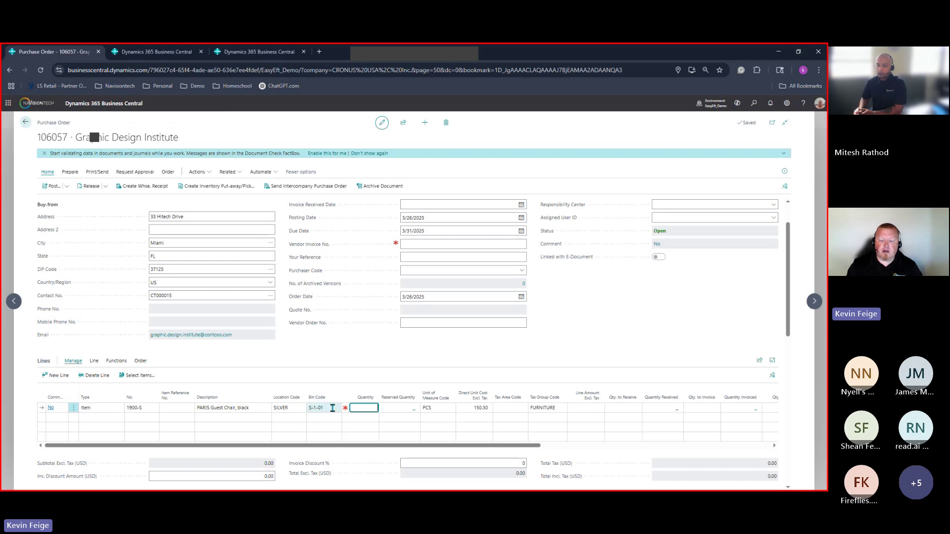
In the second browser tab, search for "locations" and check the warehouse and bin settings on the SILVER location card
left_click(156, 52)
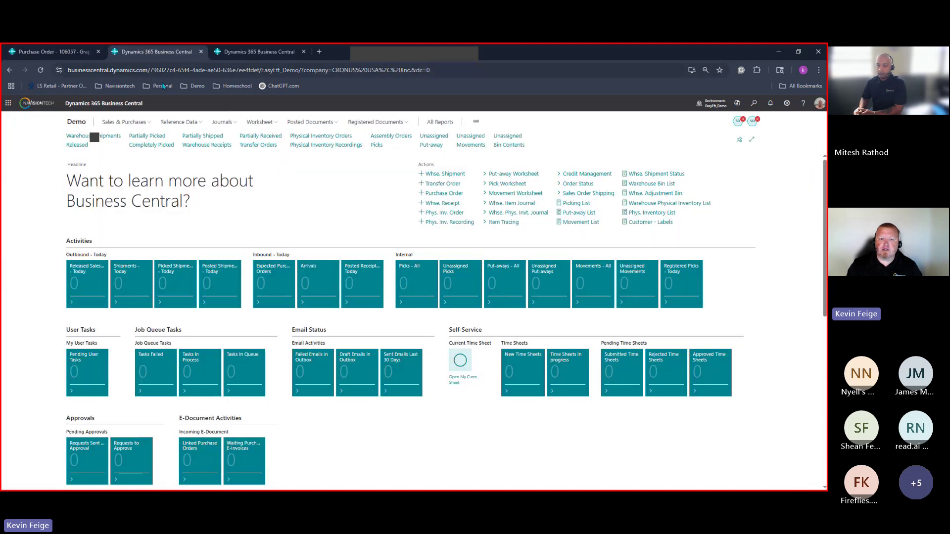
left_click(755, 104)
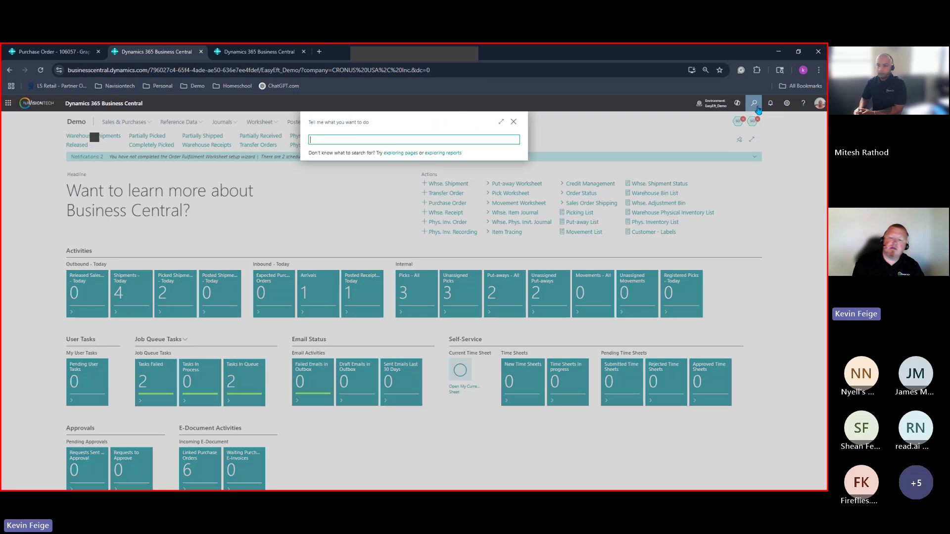
type("locations")
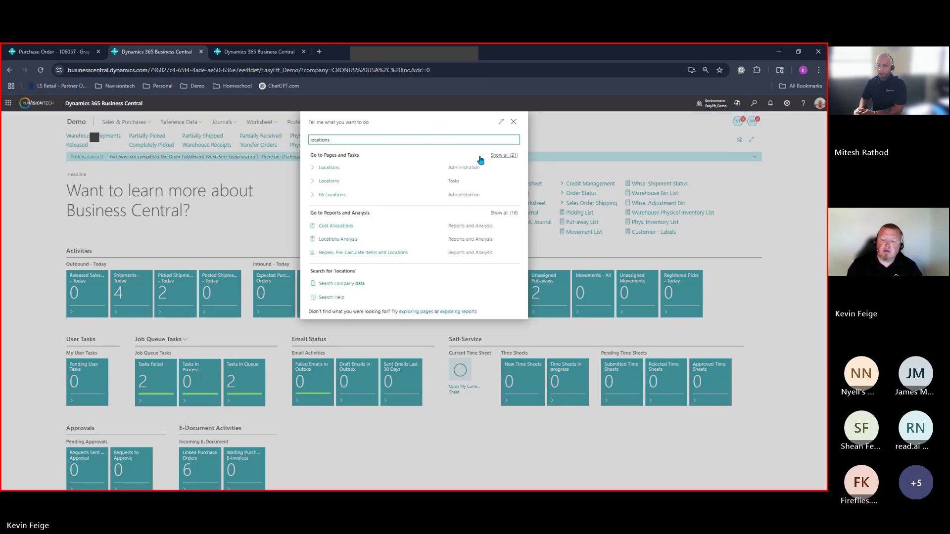
left_click(360, 174)
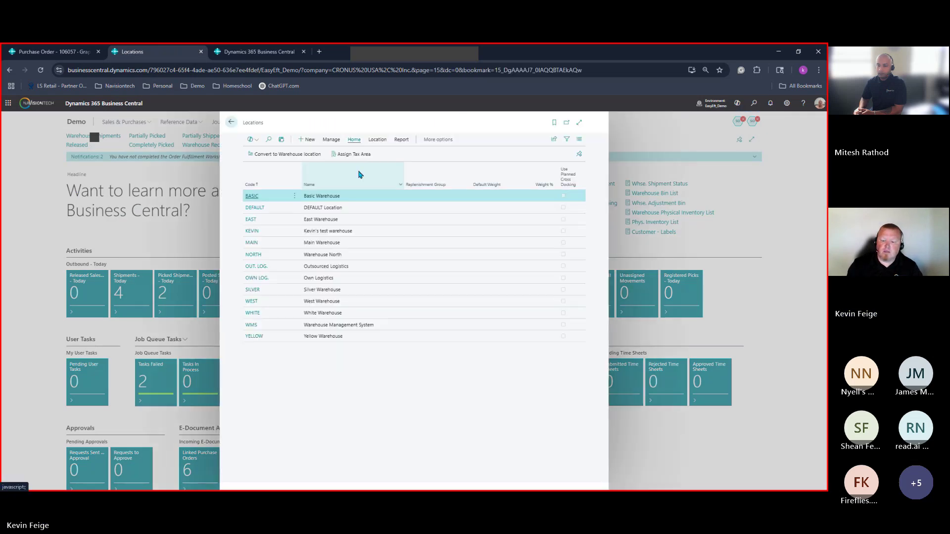
left_click(253, 292)
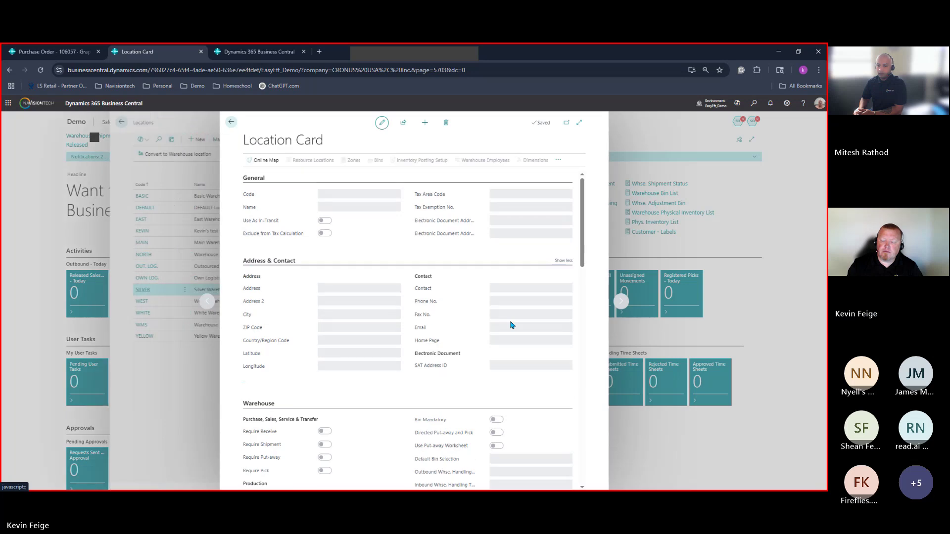
scroll(512, 332, "down", 3)
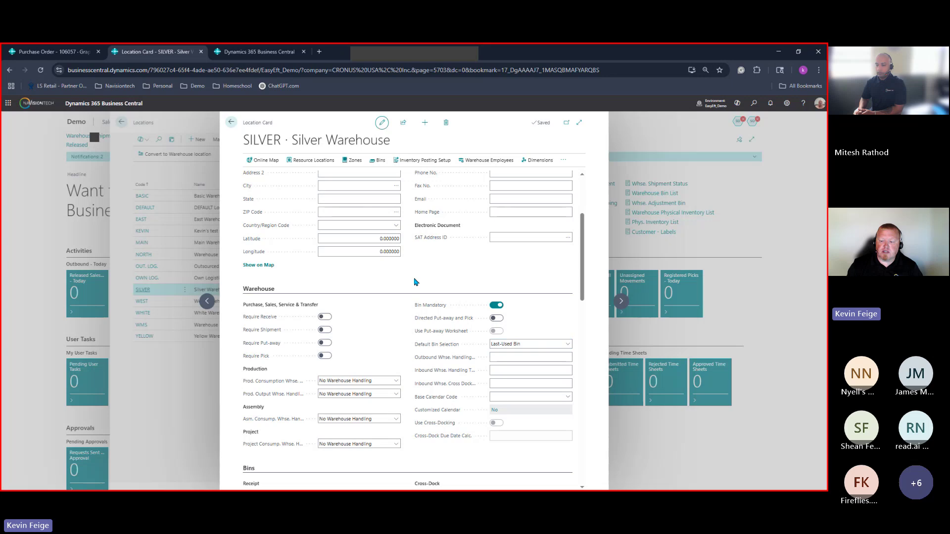
left_click(231, 122)
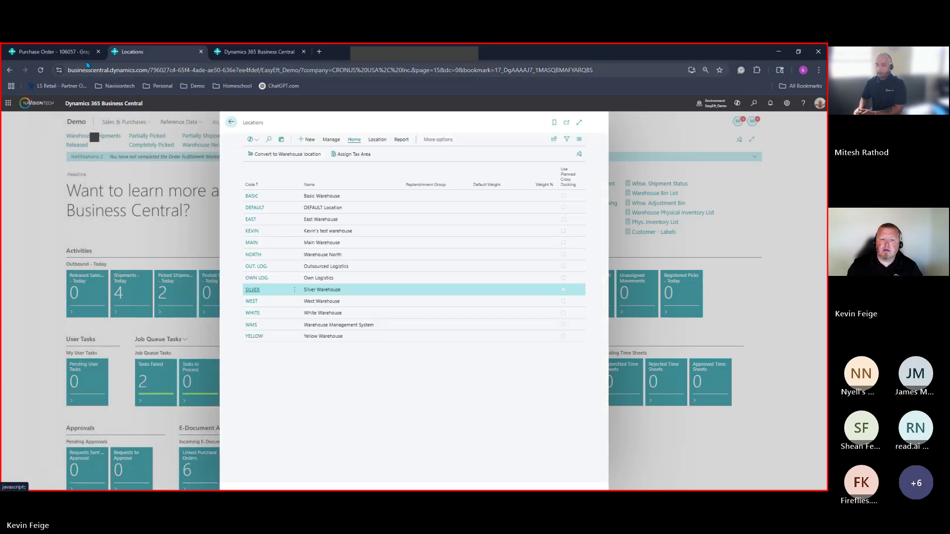
Back on the purchase order, set the chair line's quantity to 10 and choose bin S-1-03 from the bin list
left_click(54, 52)
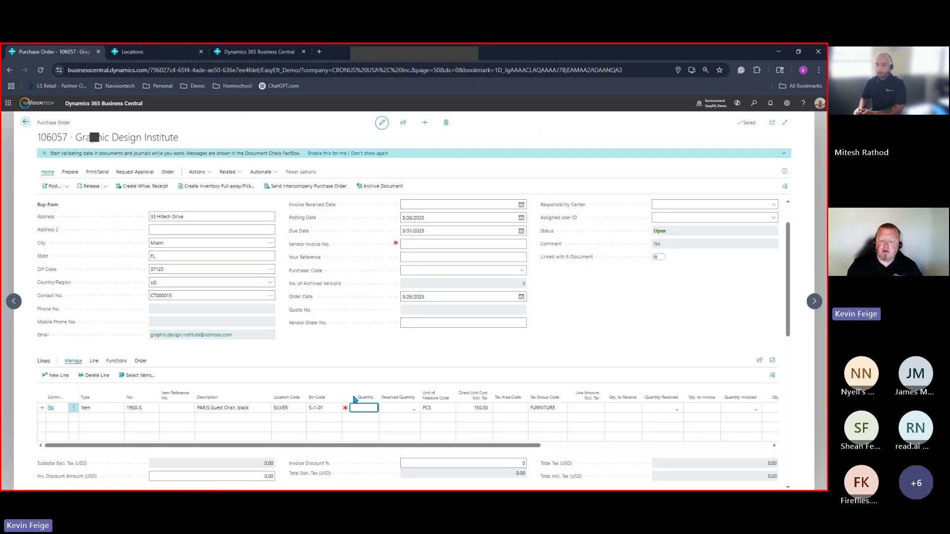
key("Tab")
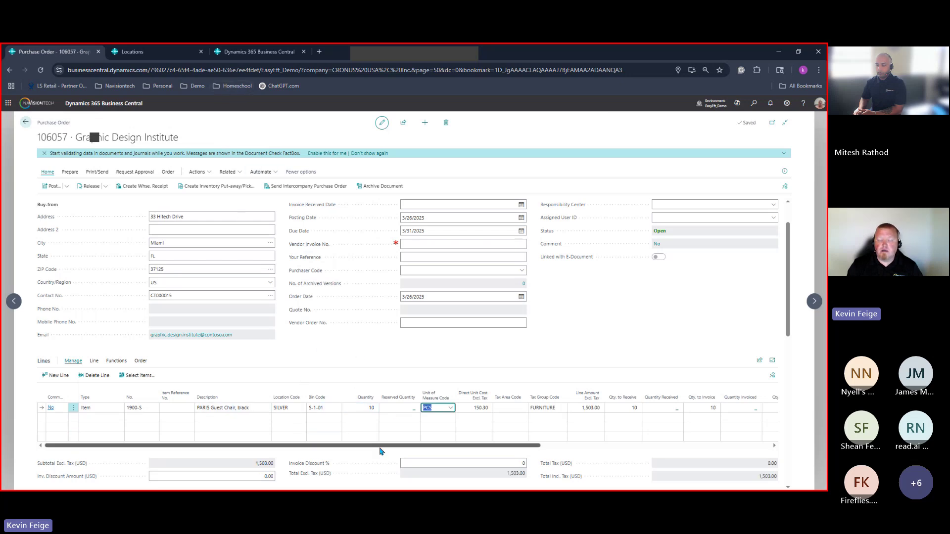
left_click(323, 408)
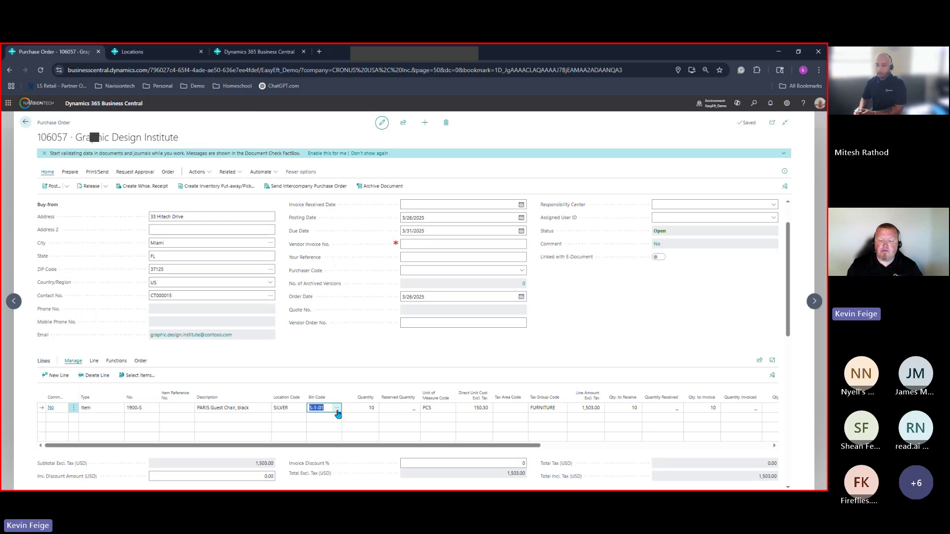
left_click(336, 410)
left_click(338, 414)
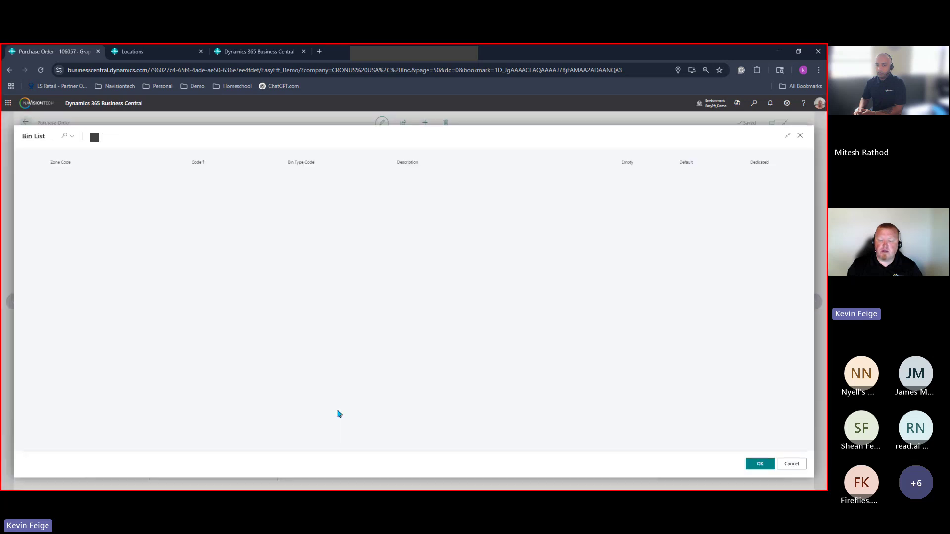
scroll(360, 219, "down", 5)
scroll(361, 219, "up", 4)
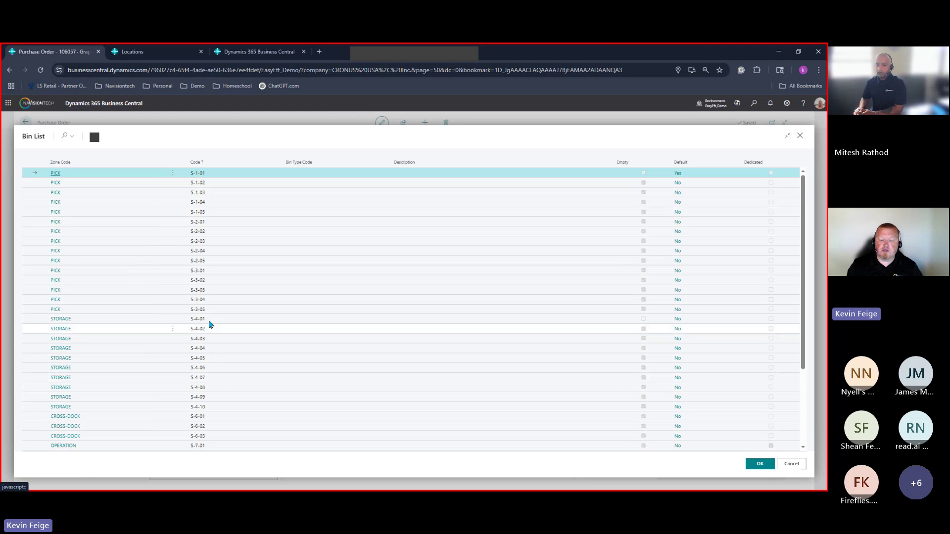
left_click(126, 193)
left_click(760, 464)
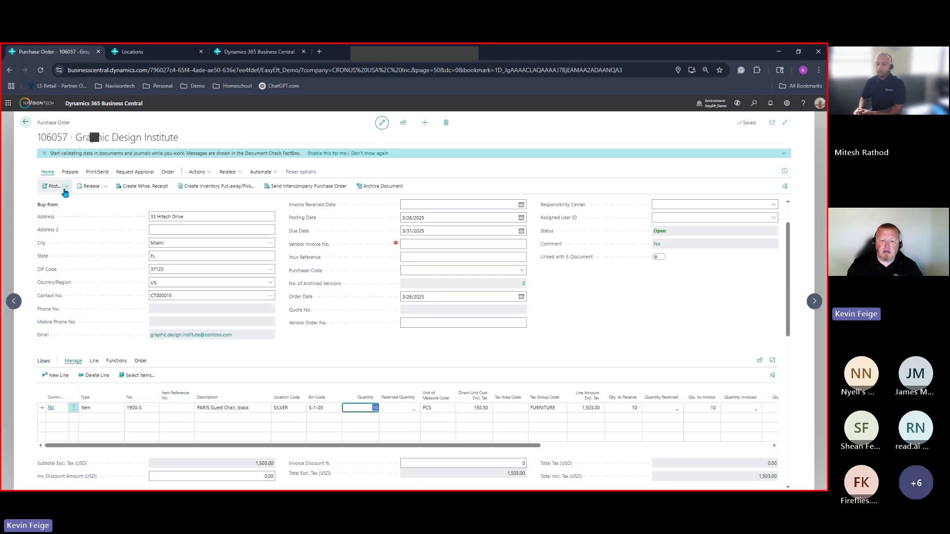
Release the purchase order and post it with the Receive option, checking the line quantities
left_click(92, 187)
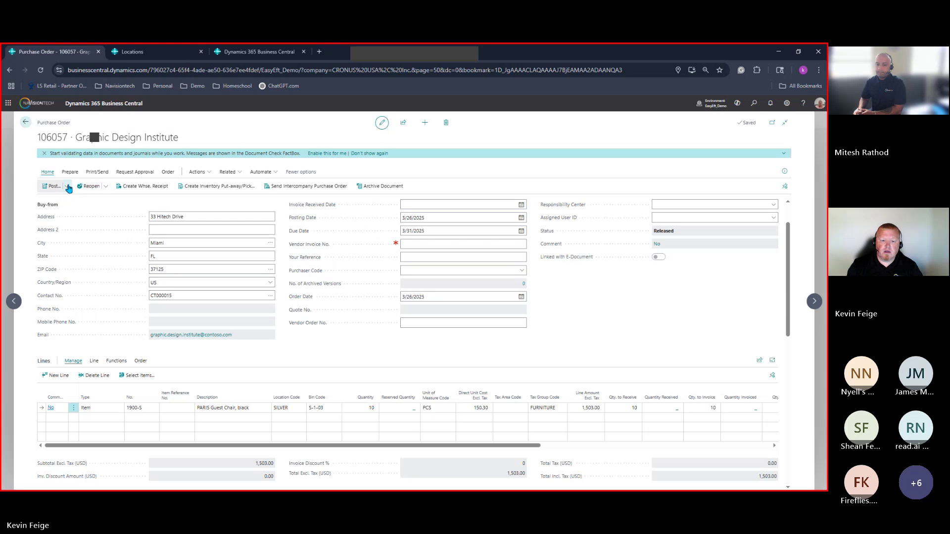
left_click(60, 193)
left_click(71, 206)
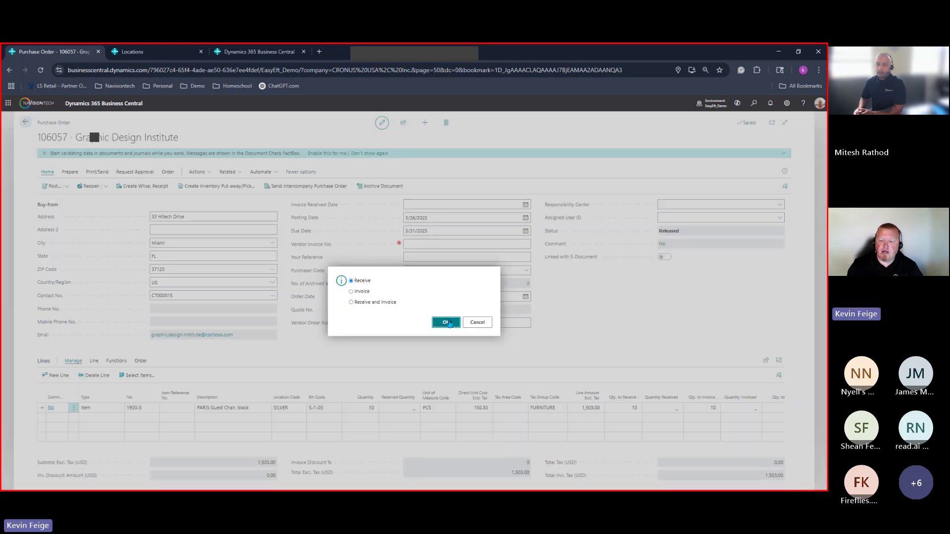
left_click(448, 323)
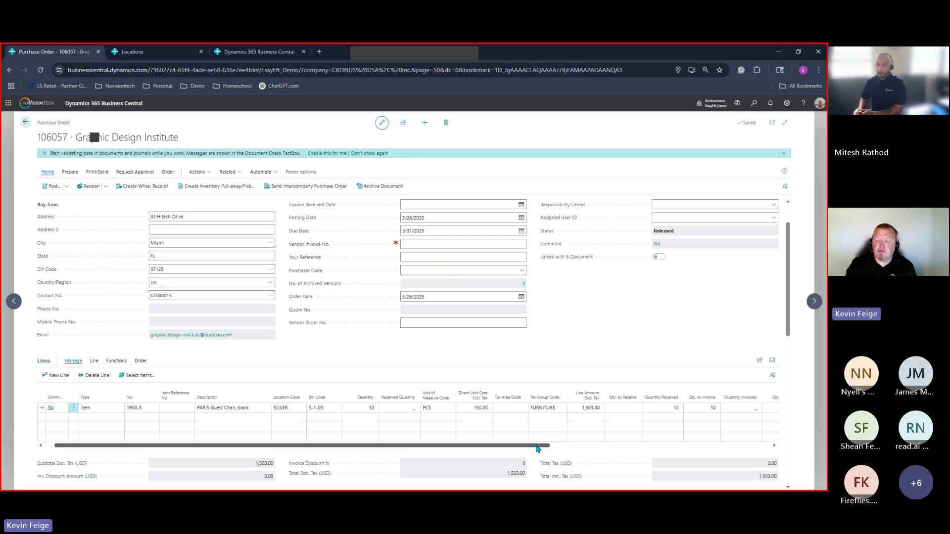
left_click_drag(538, 448, 328, 424)
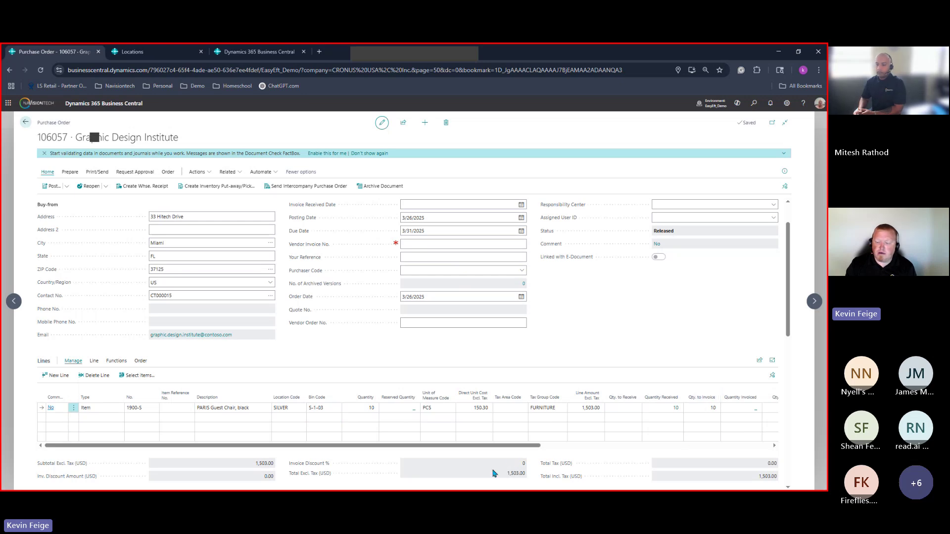
left_click_drag(517, 447, 360, 435)
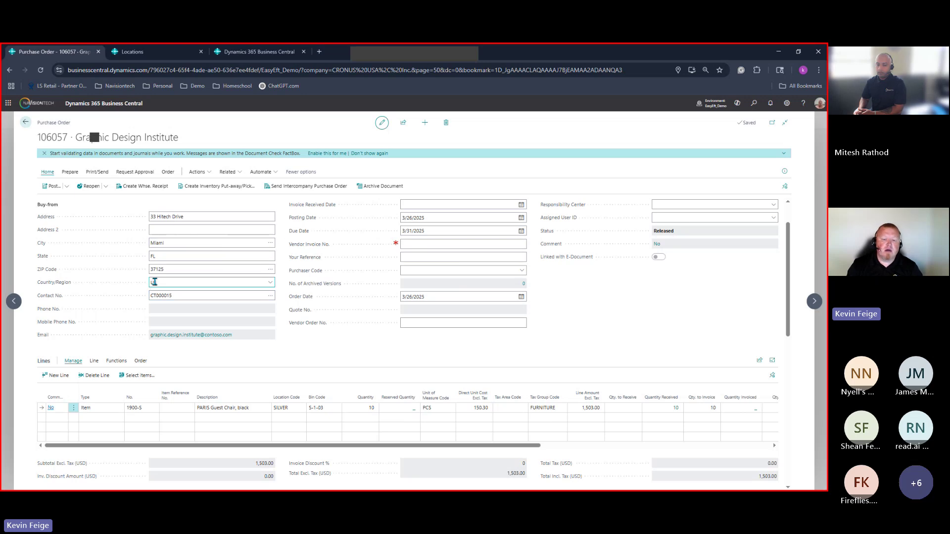
Open the order's posted purchase receipt, undo the receipt of the chair line, and return to the purchase order
left_click(168, 173)
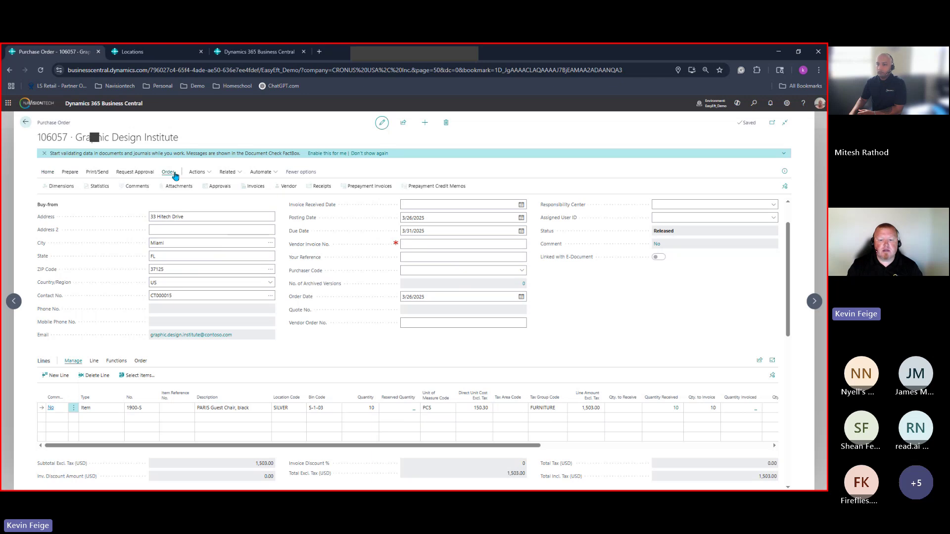
left_click(327, 188)
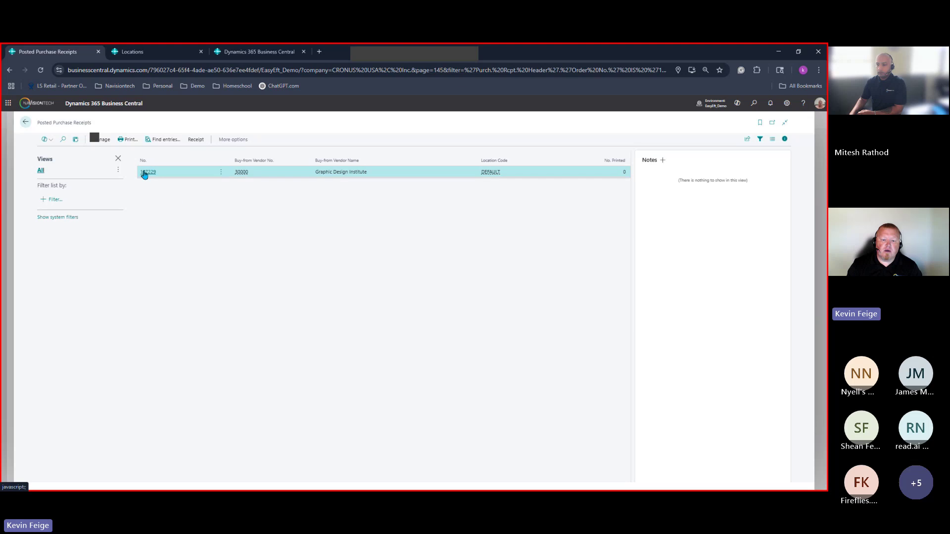
left_click(144, 171)
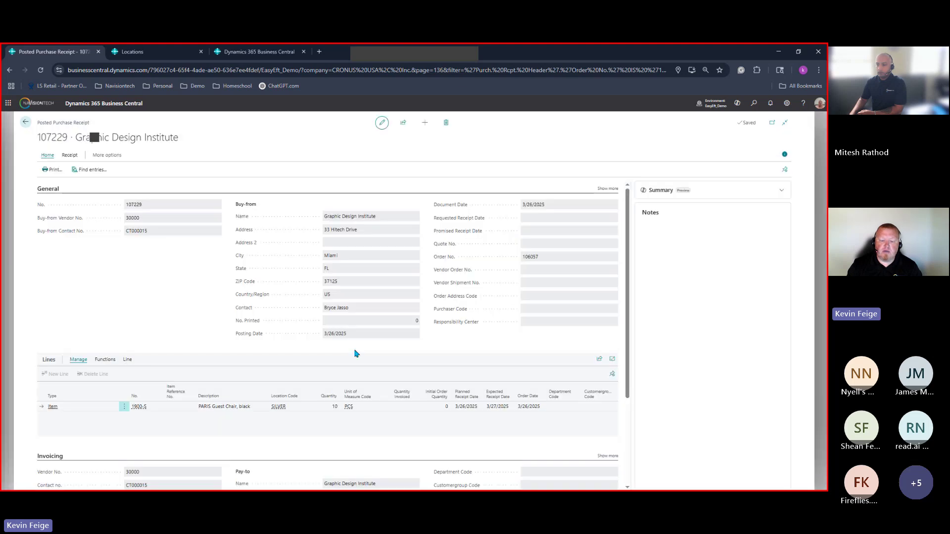
left_click(105, 359)
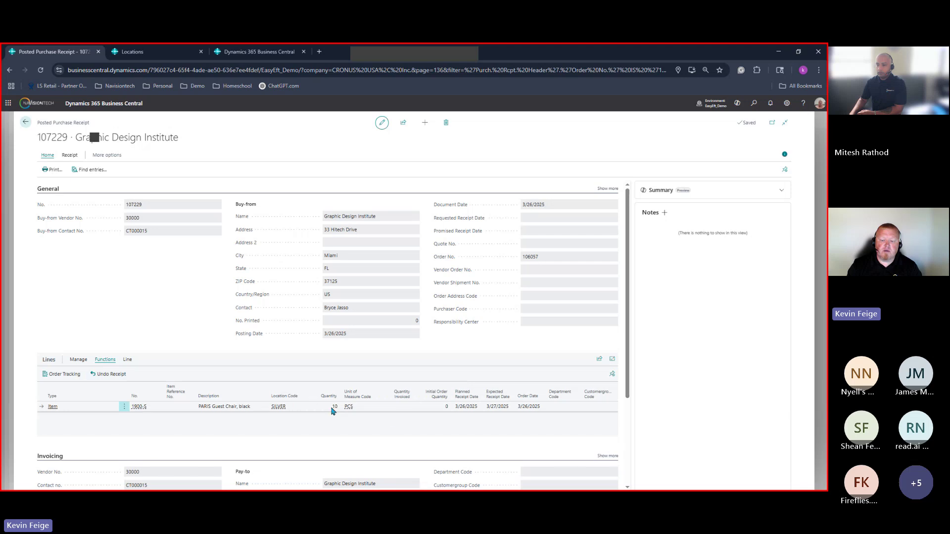
left_click(110, 378)
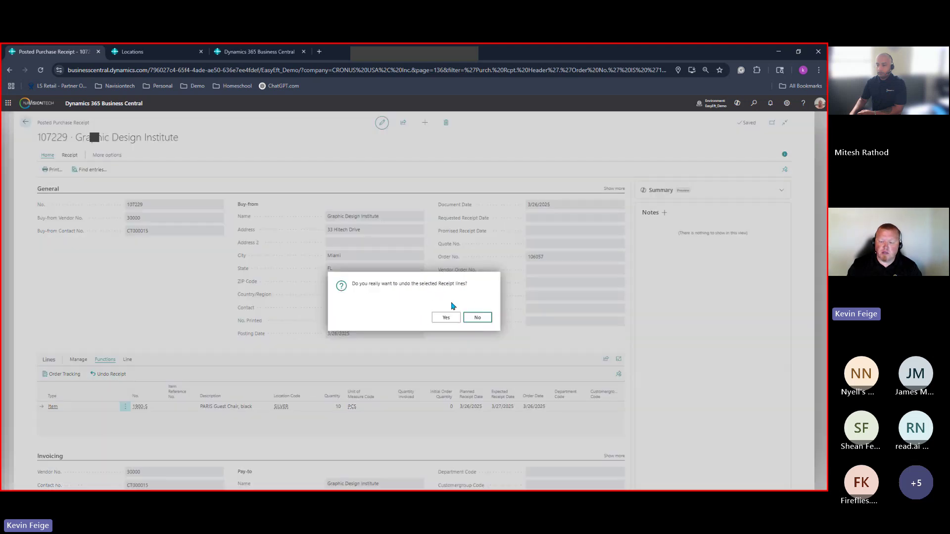
left_click(447, 318)
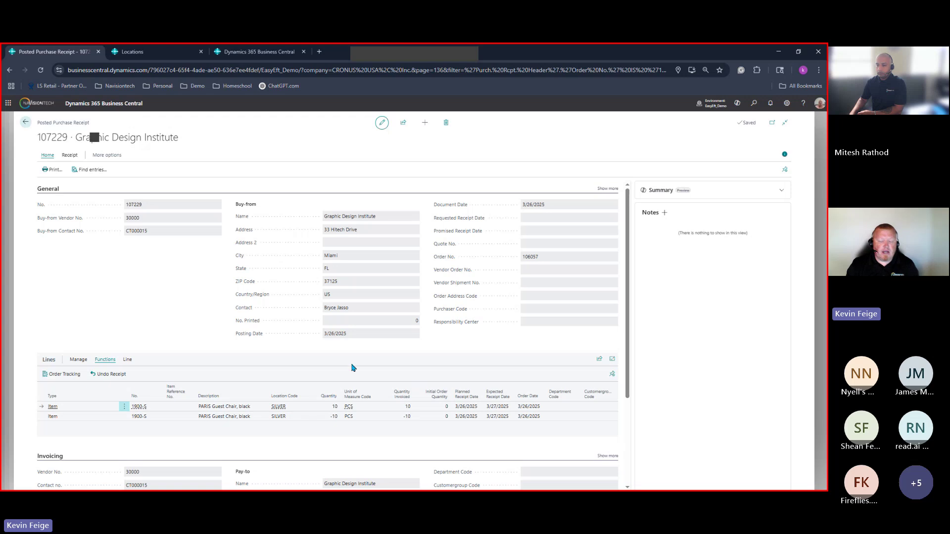
left_click(25, 124)
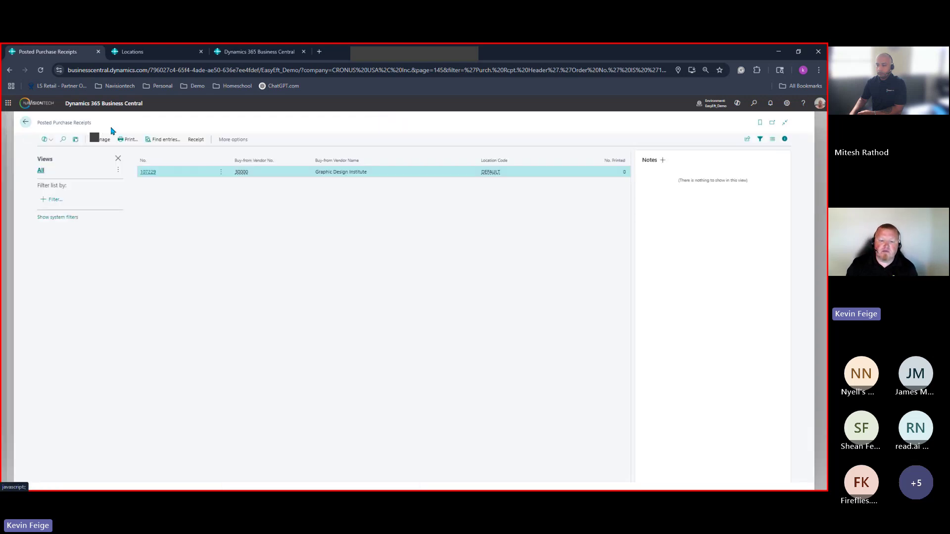
left_click(23, 124)
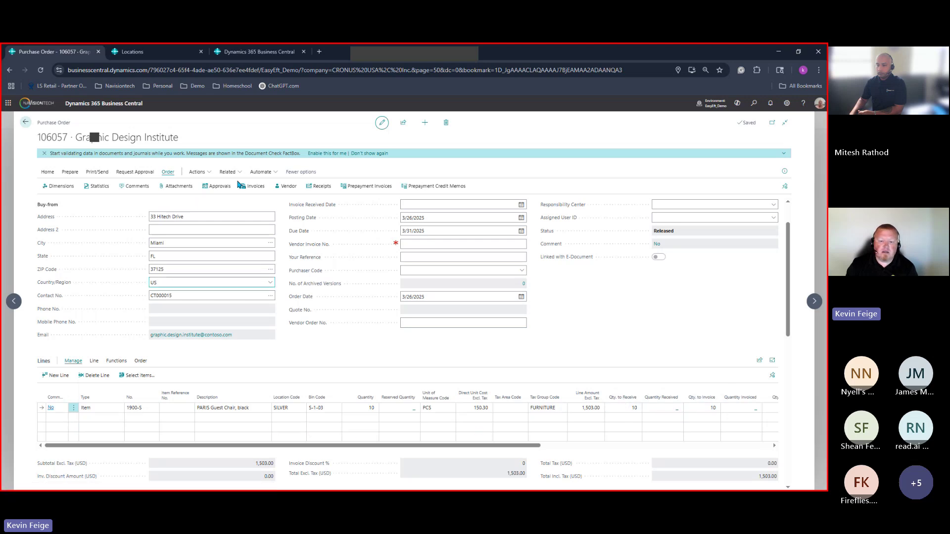
Set the chair line's quantity to receive to 9, post the order with the Receive option, and check the line quantities
left_click(623, 408)
type("9")
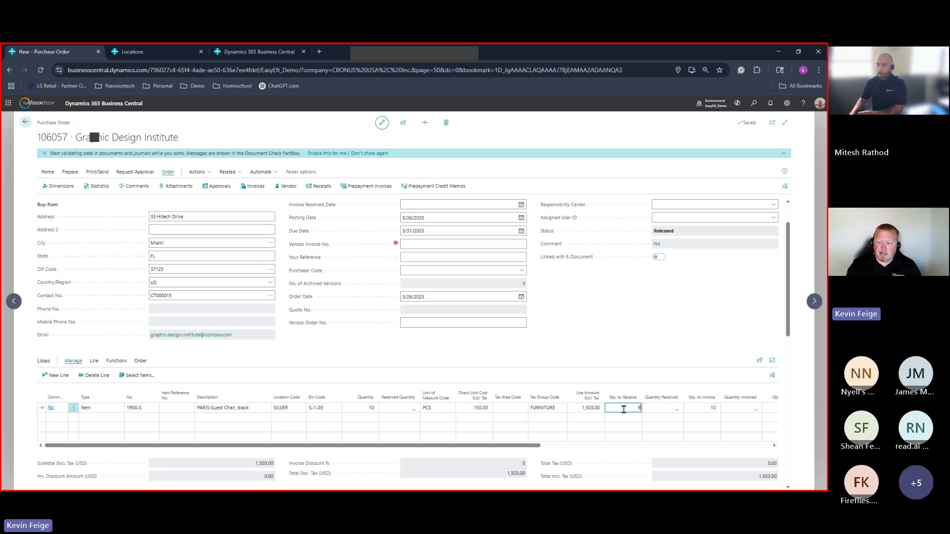
key("Tab")
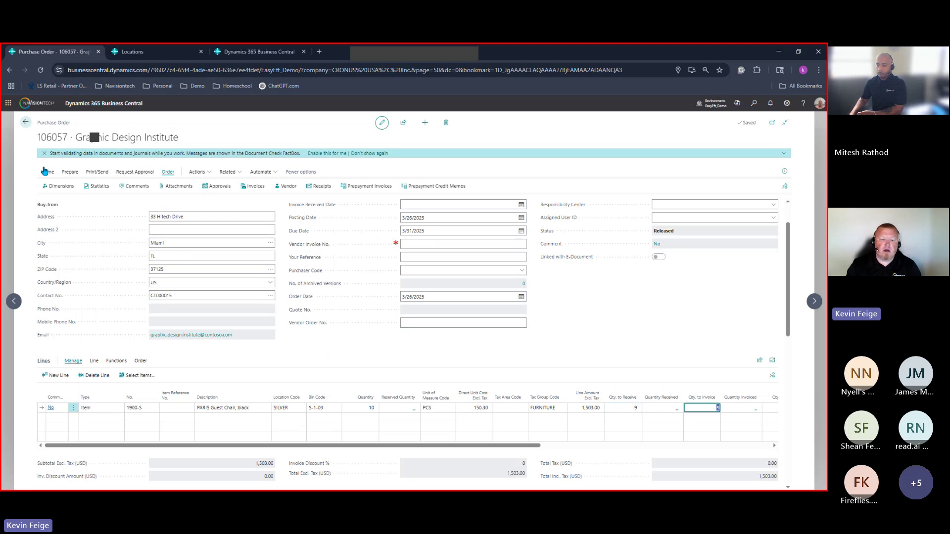
left_click(45, 171)
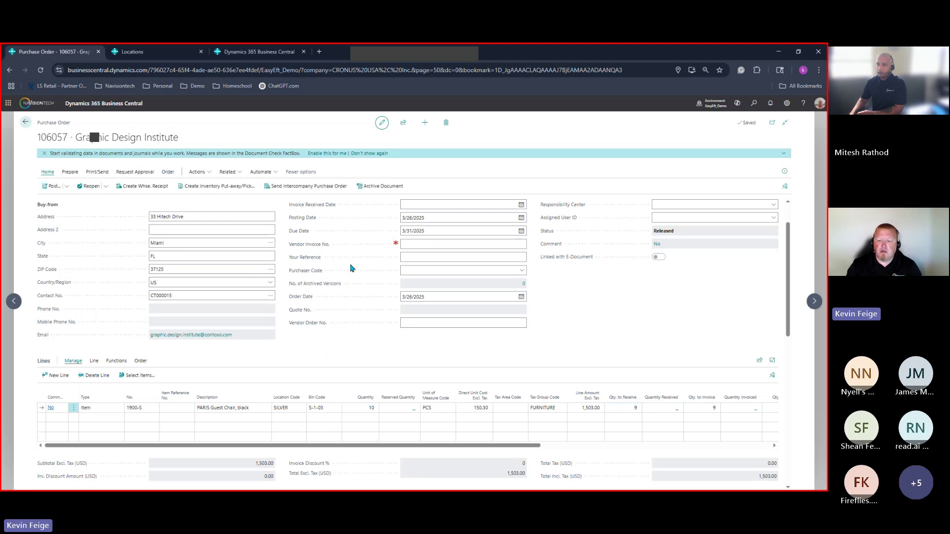
key("F9")
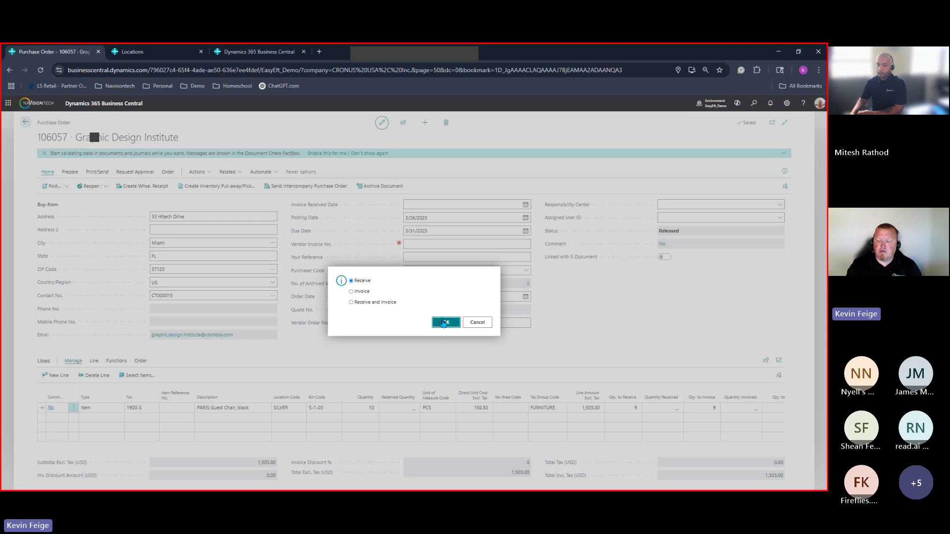
left_click(443, 322)
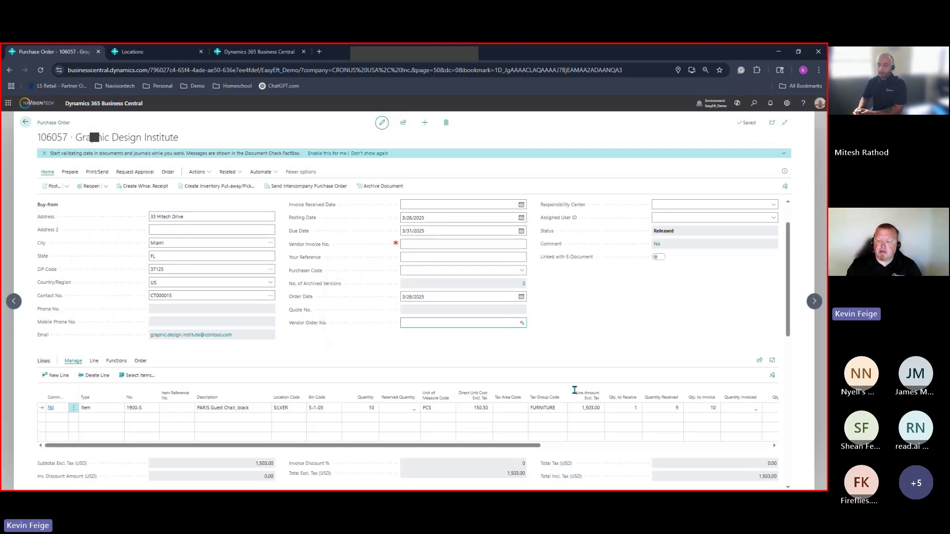
left_click(634, 405)
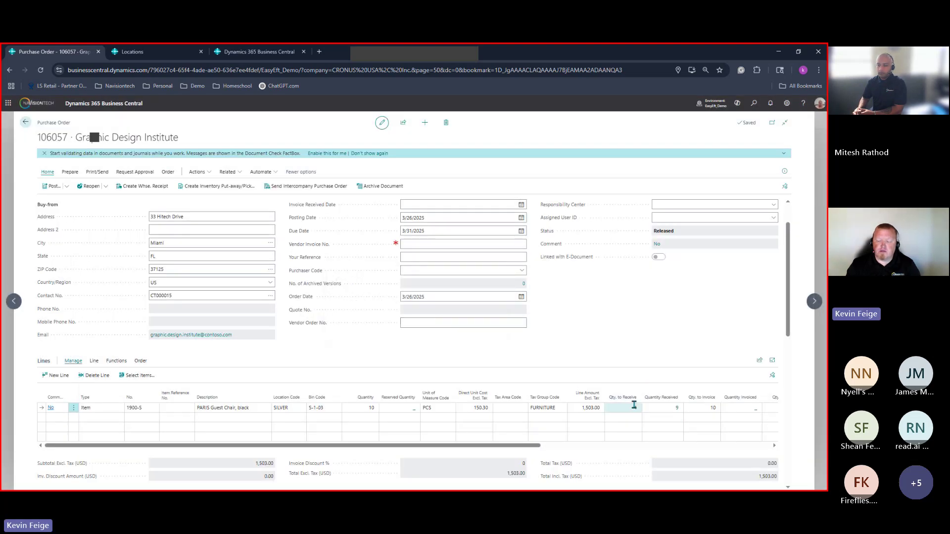
left_click(649, 411)
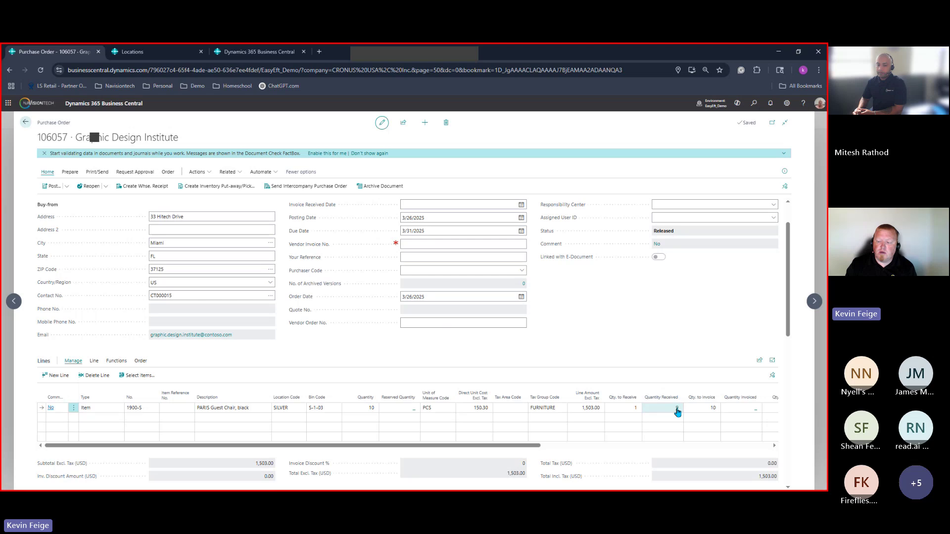
mouse_move(513, 450)
left_mouse_down()
mouse_move(710, 447)
mouse_move(523, 451)
left_mouse_up()
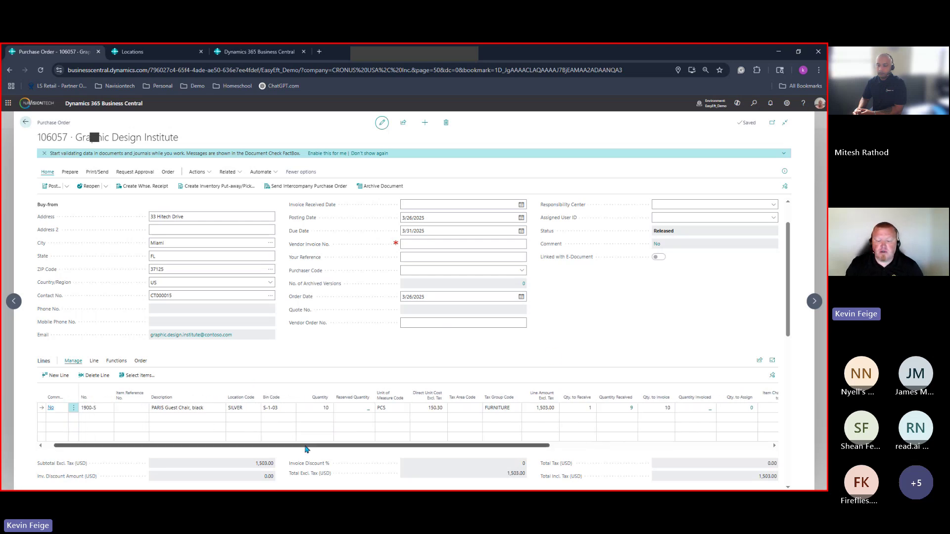
left_click_drag(307, 447, 267, 451)
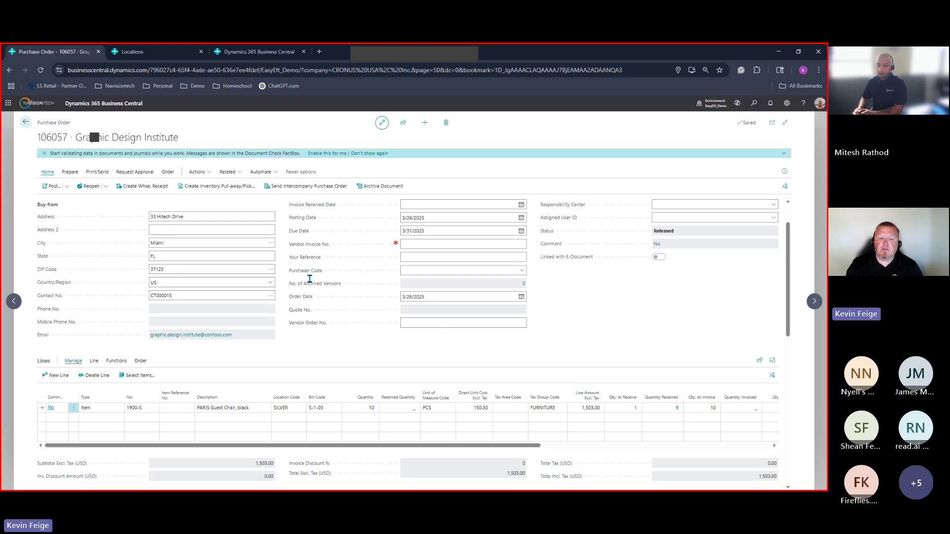
Create a new purchase order for vendor Wide World Importers and enter 62626 as the vendor invoice number
left_click(25, 124)
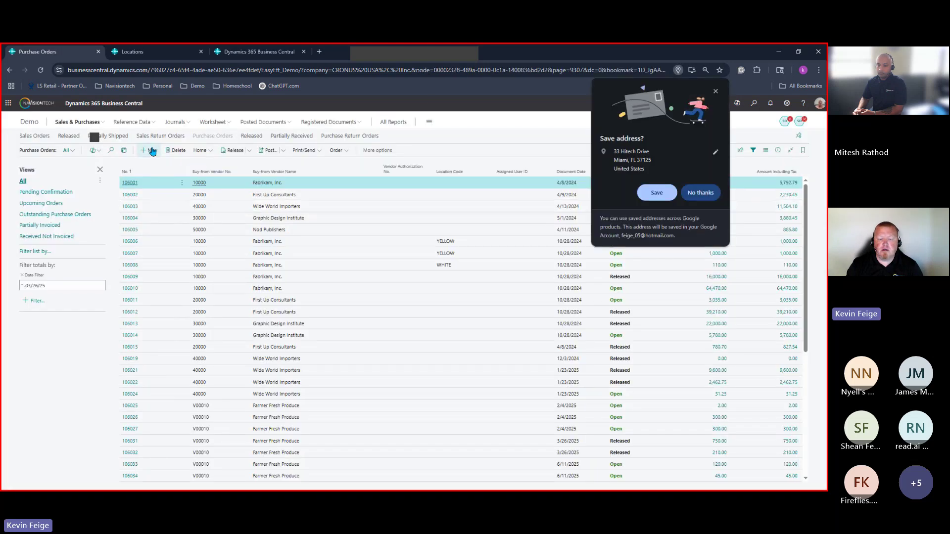
left_click(151, 151)
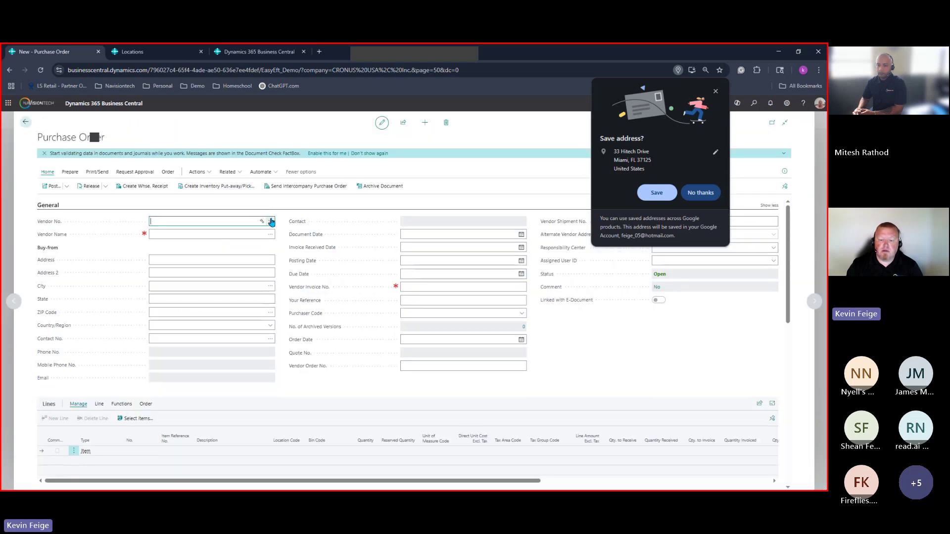
left_click(271, 223)
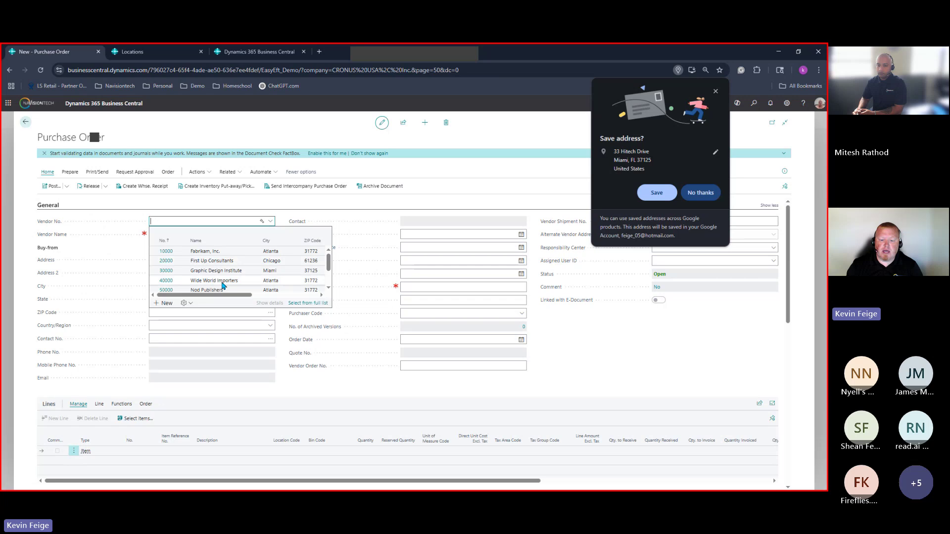
left_click(221, 282)
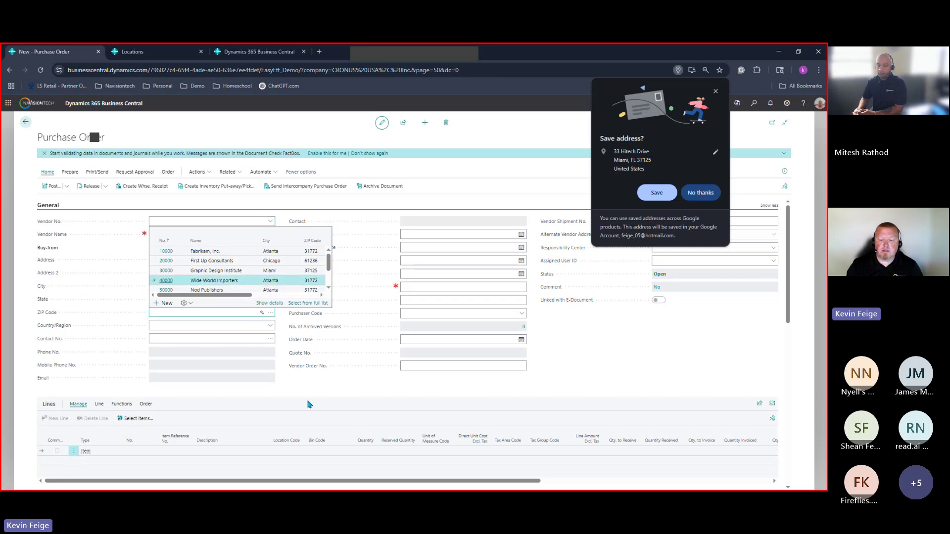
left_click(411, 287)
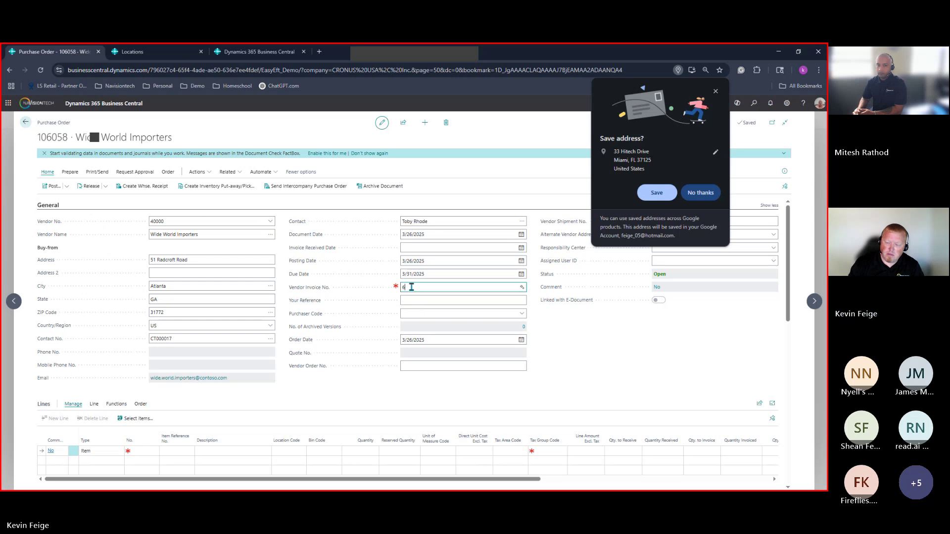
type("62626")
key("Tab")
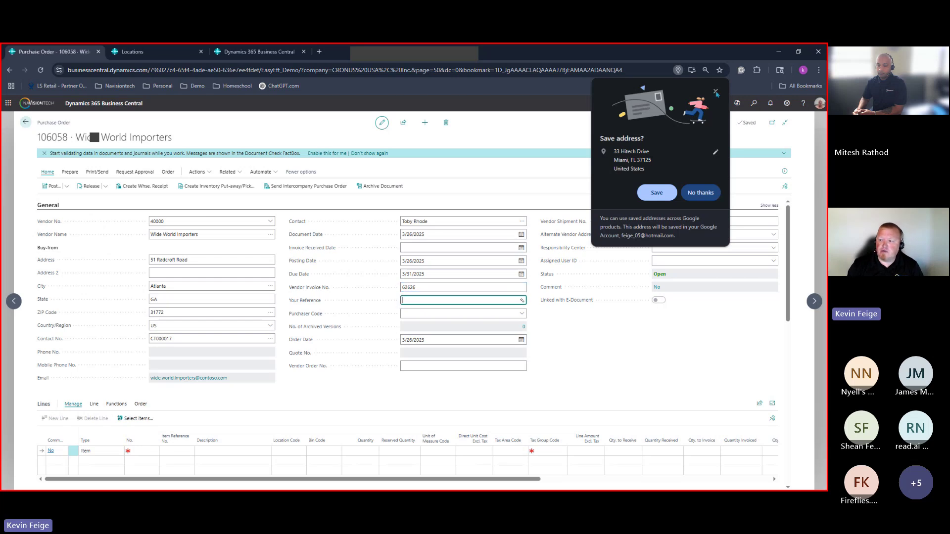
Add an item line for the PARIS Guest Chair, black, with location code KEVIN and a quantity of 5
left_click(139, 450)
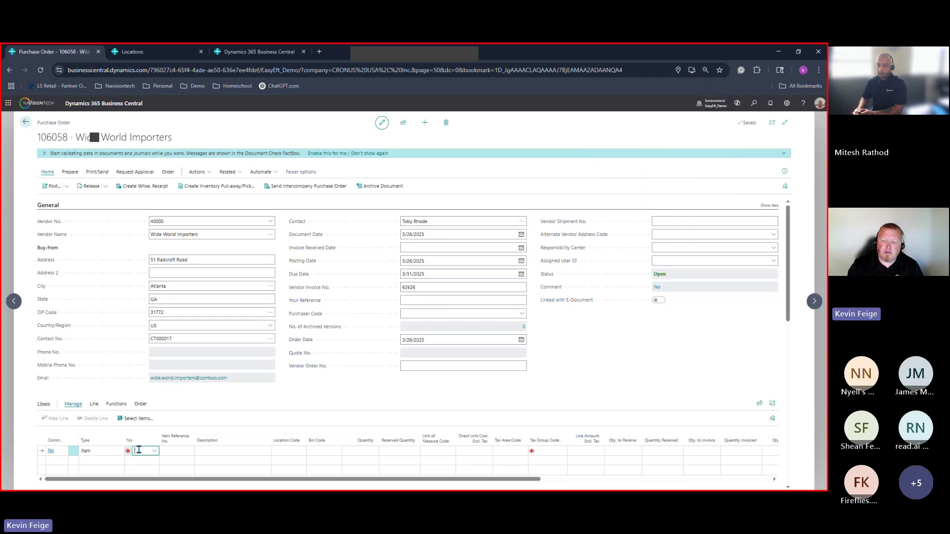
type("mil")
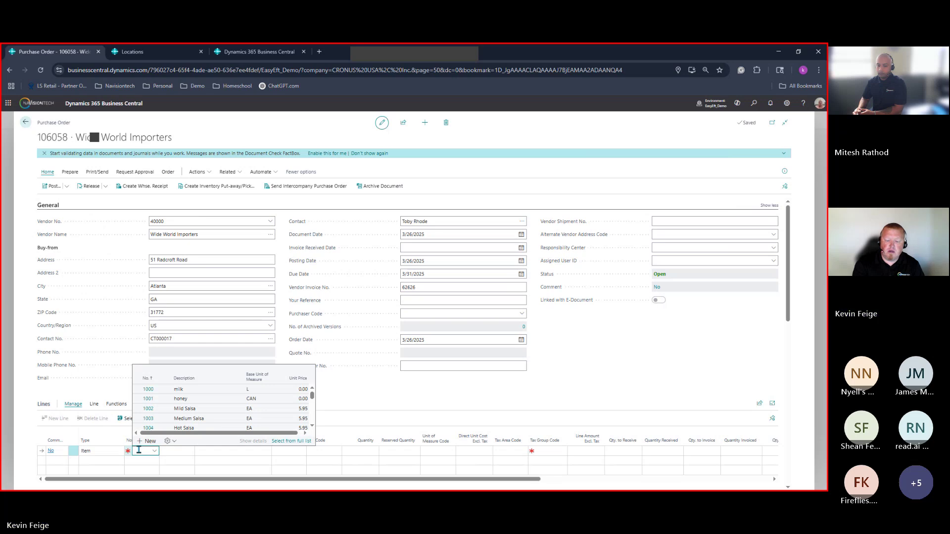
key("BackSpace")
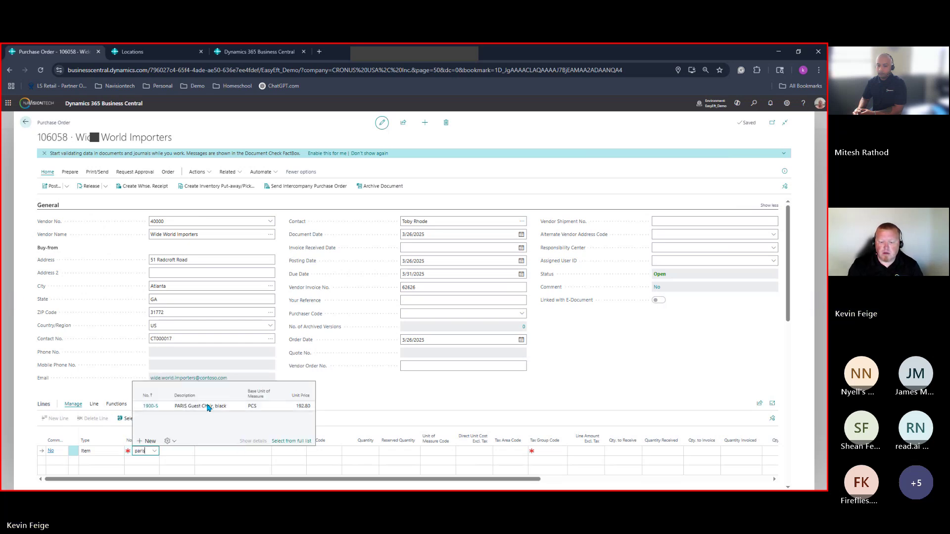
left_click(247, 408)
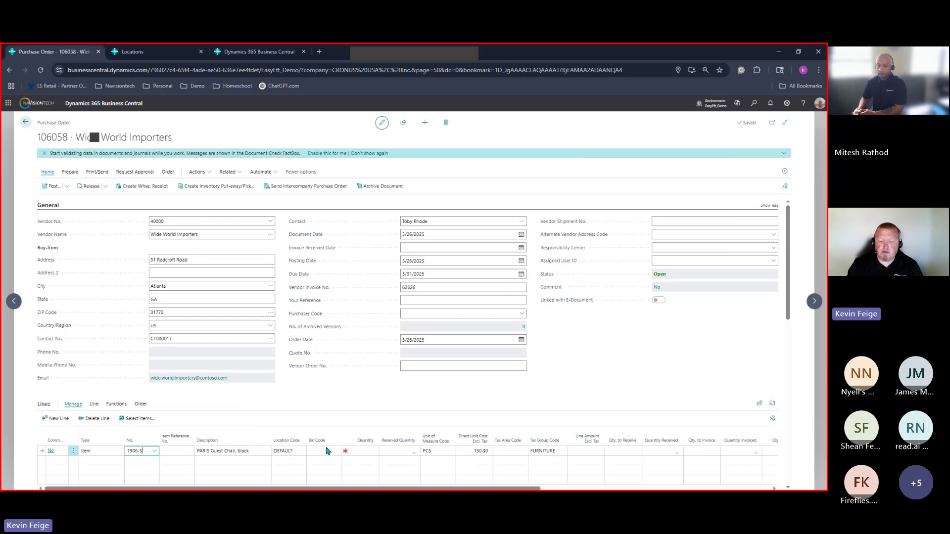
left_click(296, 452)
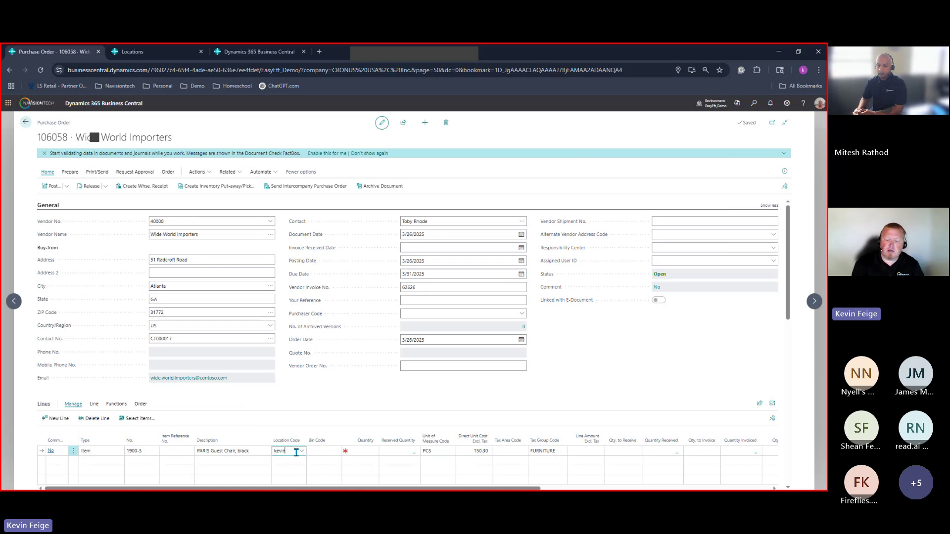
key("Tab")
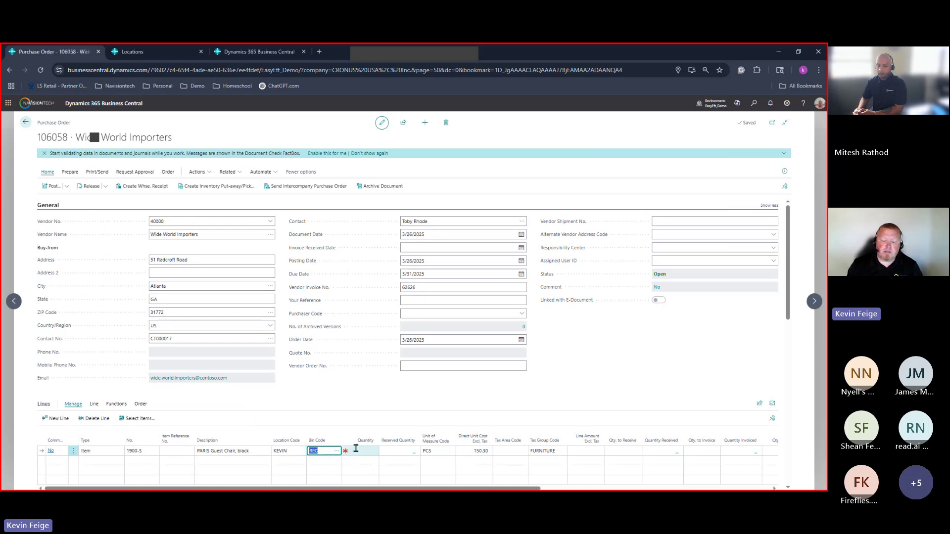
left_click(356, 448)
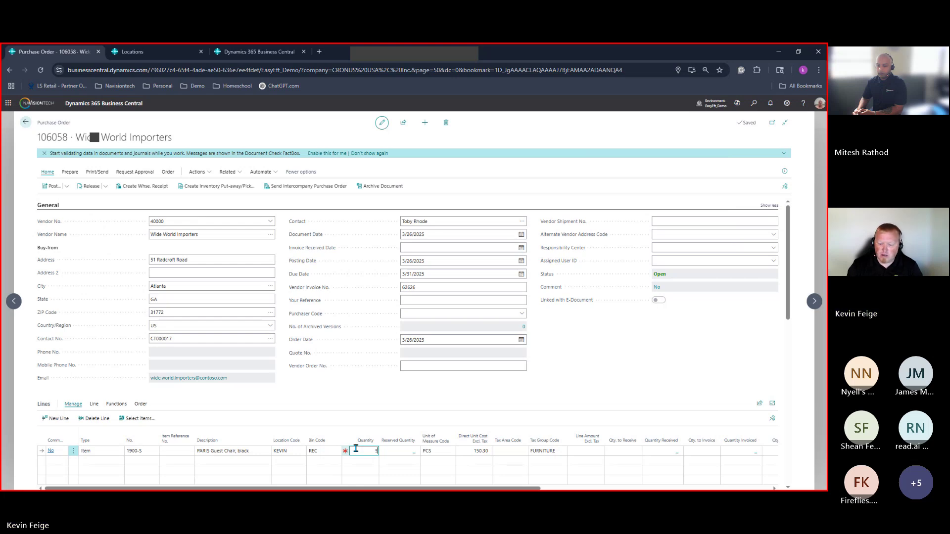
type("5")
key("Tab")
Add a second item line below the chair for the ATHENS Mobile Pedestal
scroll(176, 431, "down", 1)
scroll(175, 431, "down", 1)
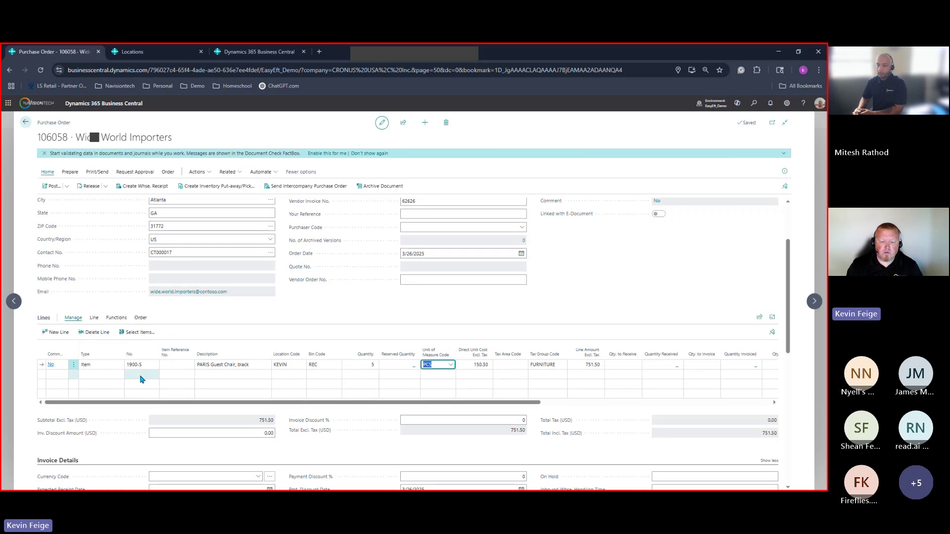
left_click(141, 376)
type("a")
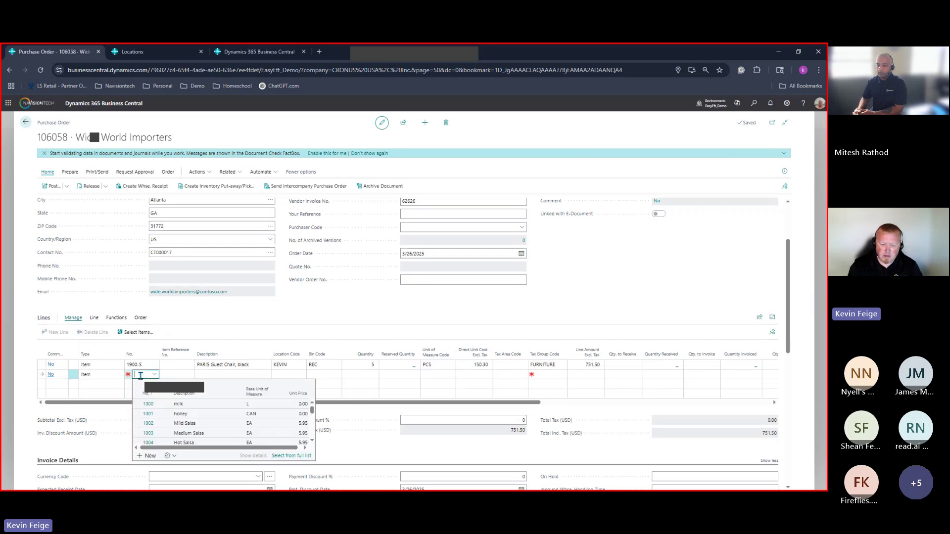
type("thens")
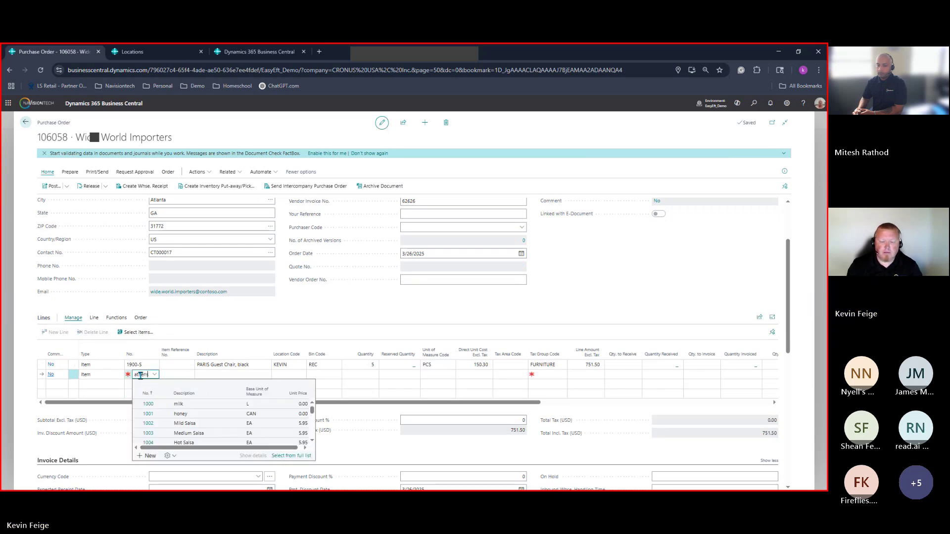
key("Down")
key("Down")
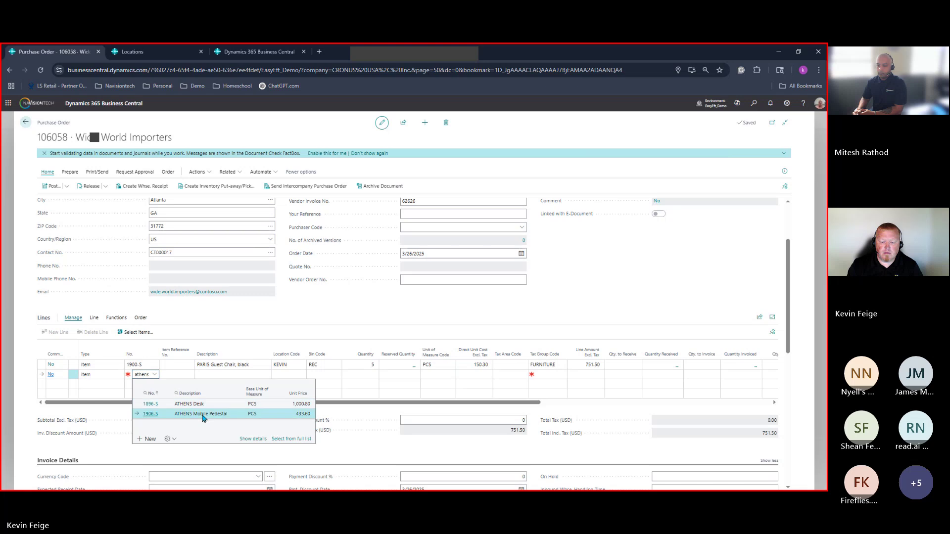
left_click(220, 414)
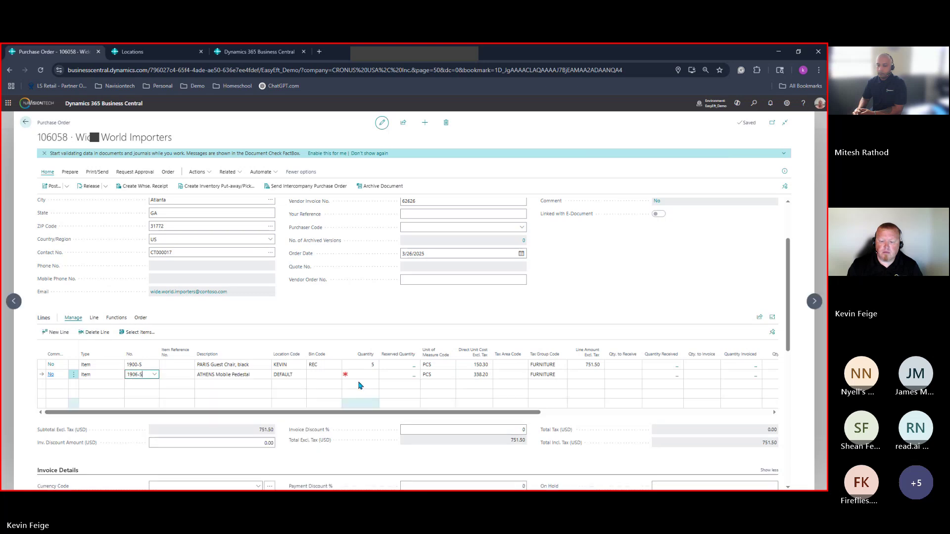
Set the pedestal line's location code to KEVIN and its quantity to 10
key("Tab")
key("Tab")
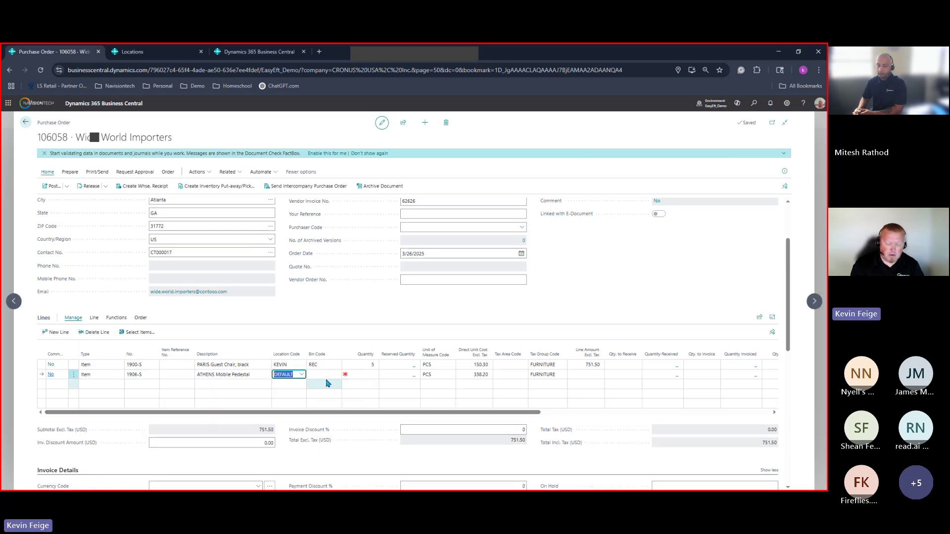
type("KEVIN")
key("Tab")
key("Tab")
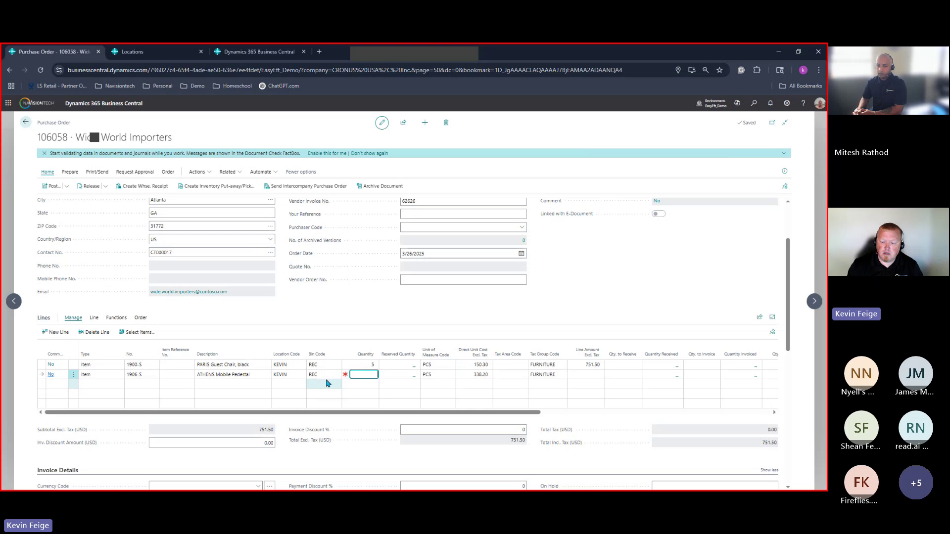
type("10")
key("Tab")
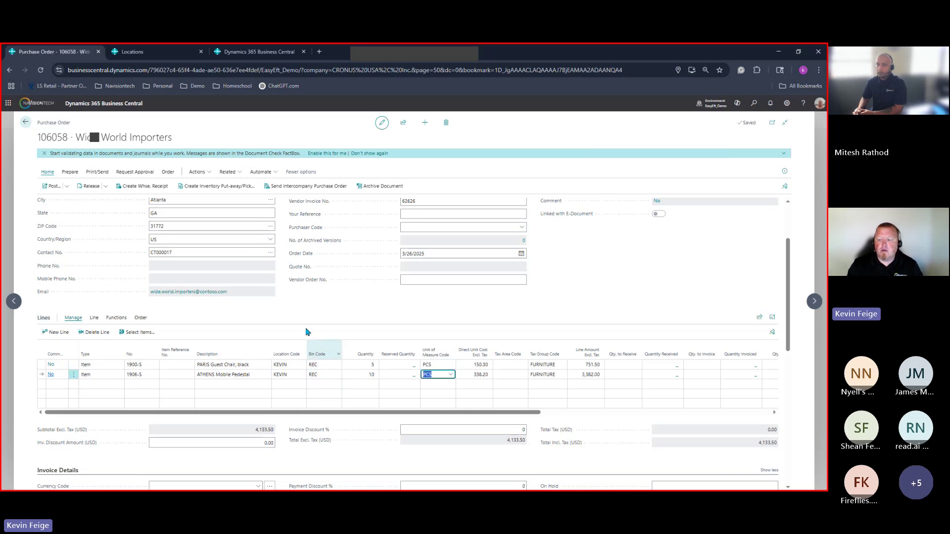
Release the purchase order and try to post it directly with the Receive option
scroll(307, 331, "up", 3)
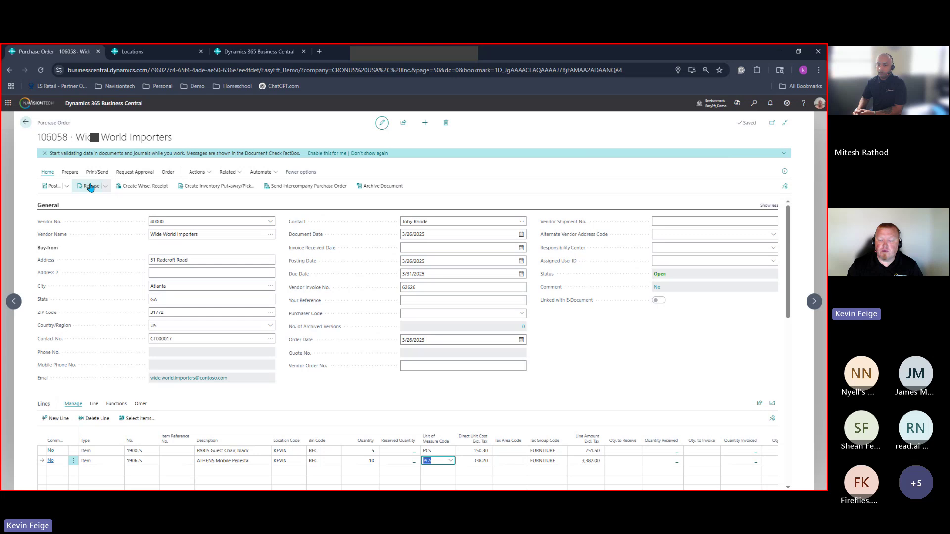
left_click(90, 186)
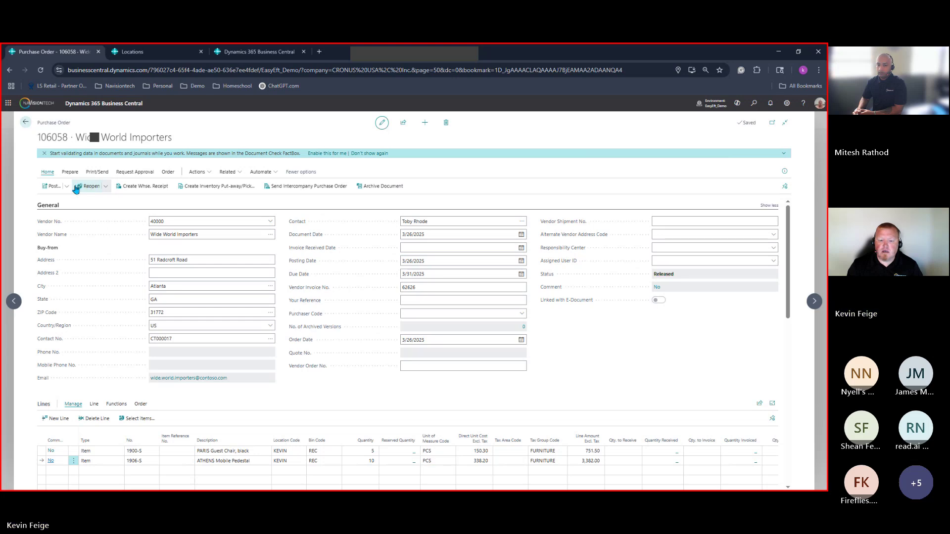
left_click(66, 187)
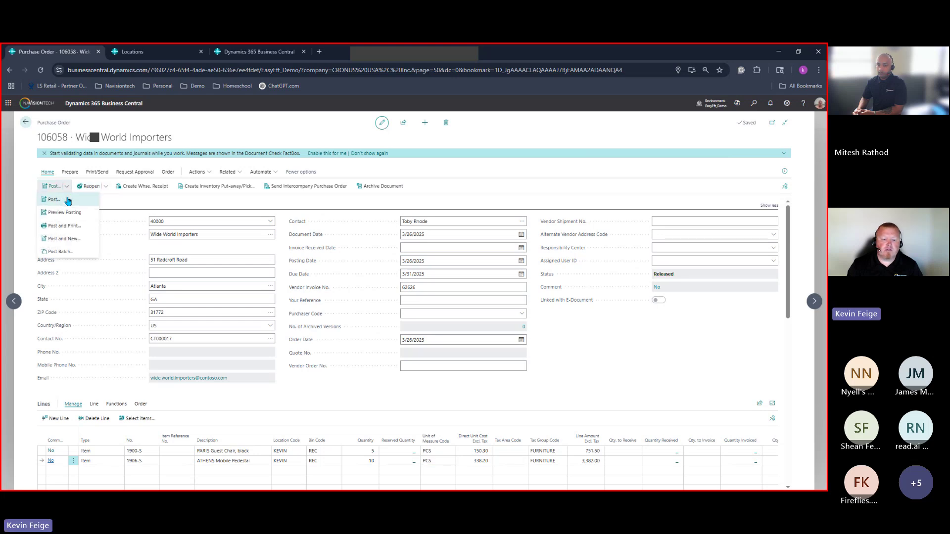
left_click(68, 200)
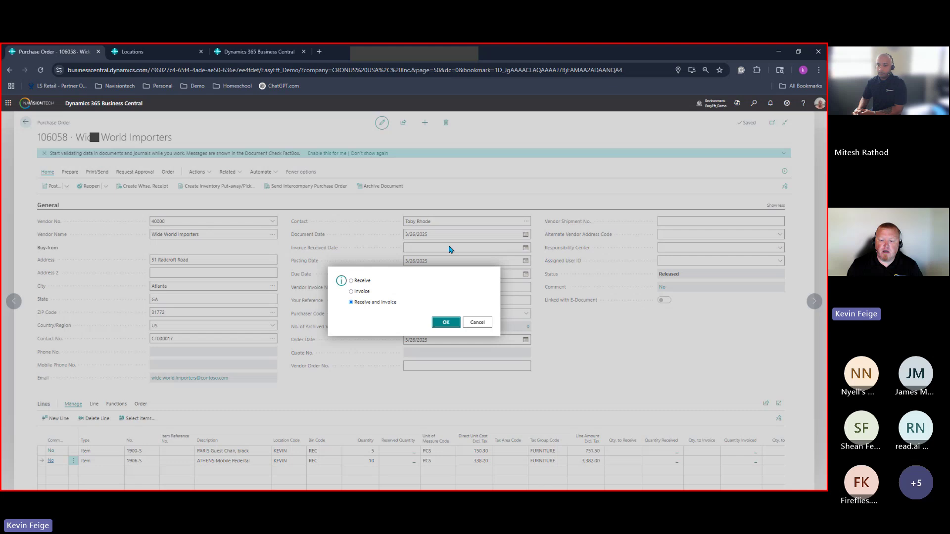
left_click(363, 281)
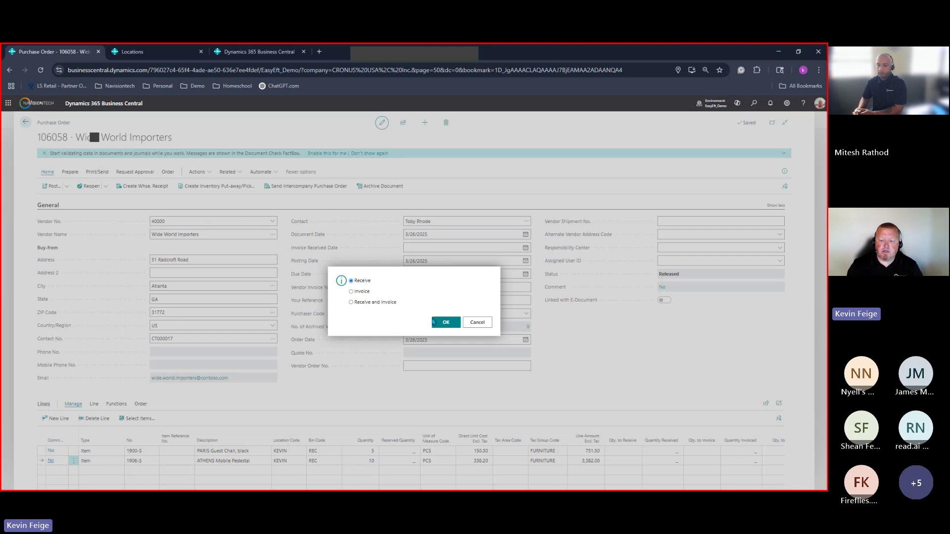
left_click(452, 323)
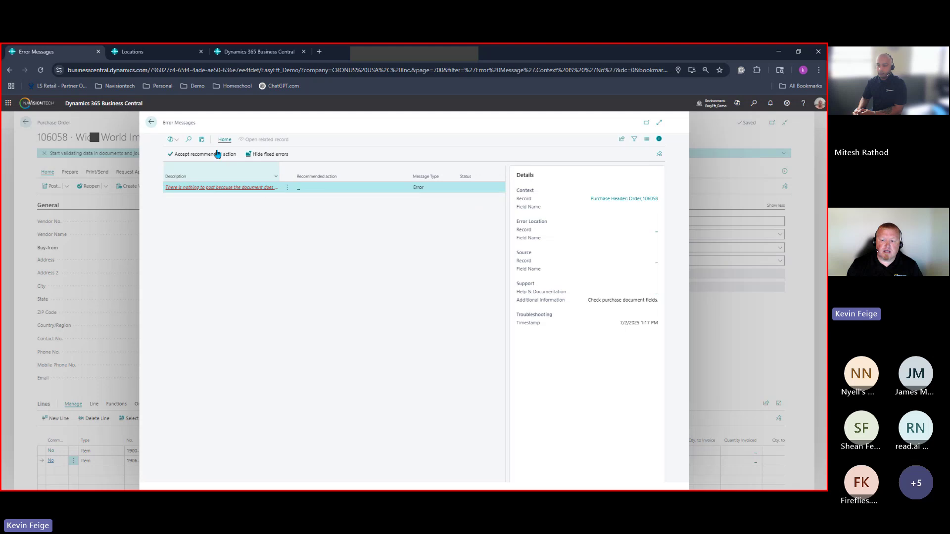
key("Escape")
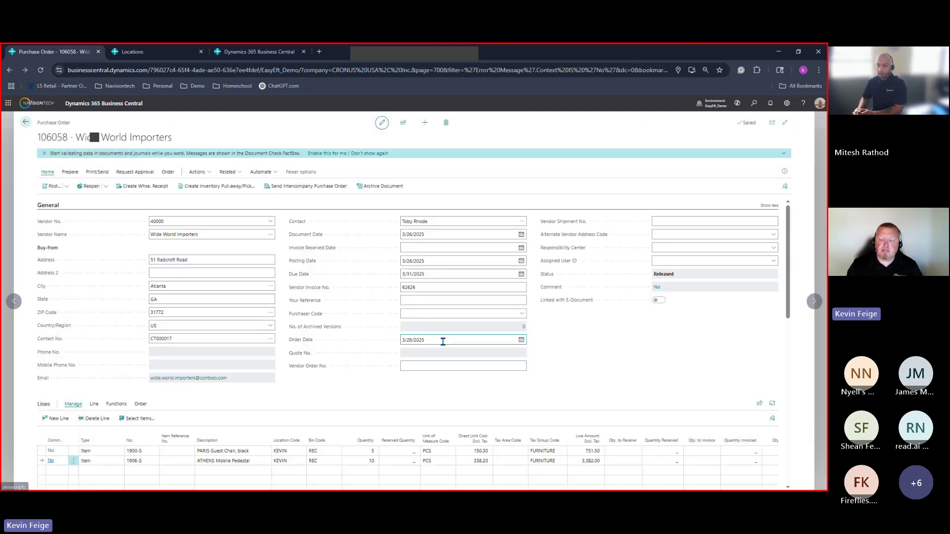
Create a warehouse receipt from the released purchase order
scroll(530, 444, "down", 2)
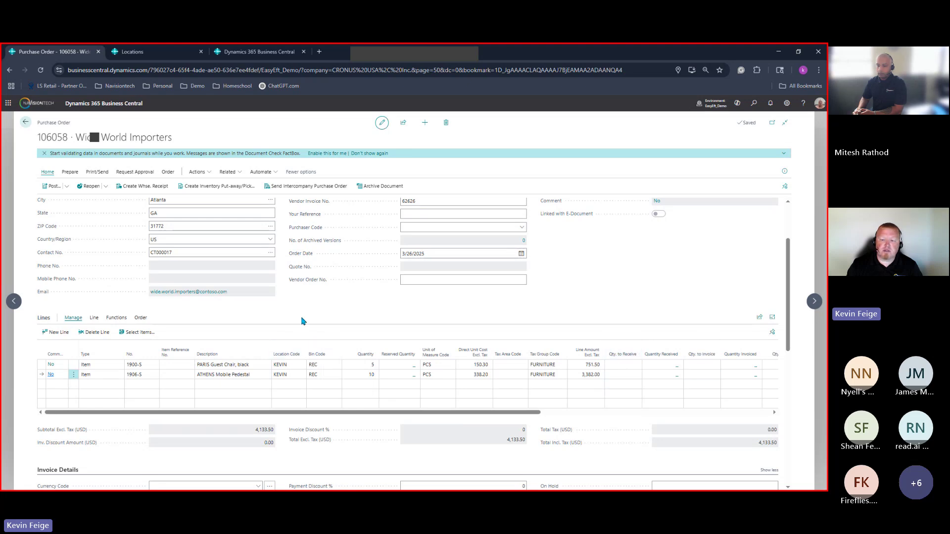
scroll(396, 316, "up", 2)
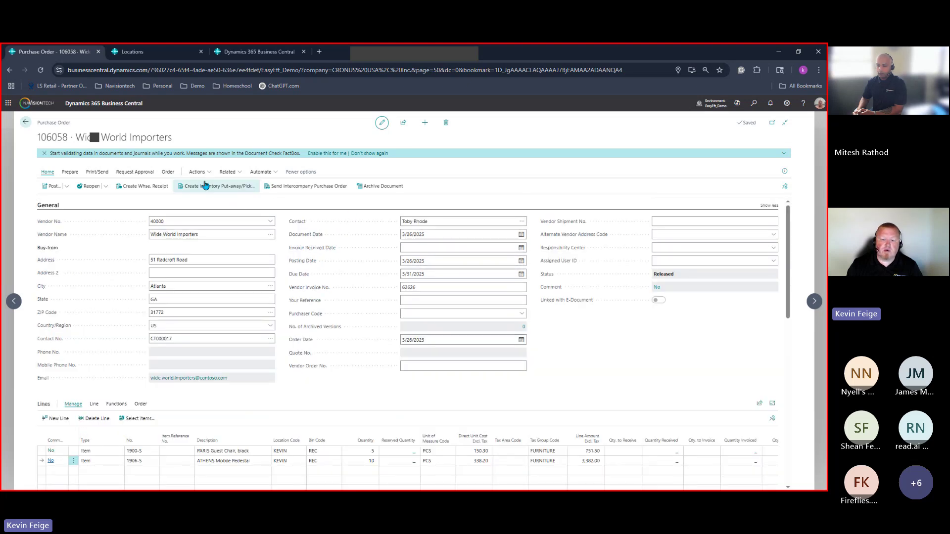
left_click(136, 187)
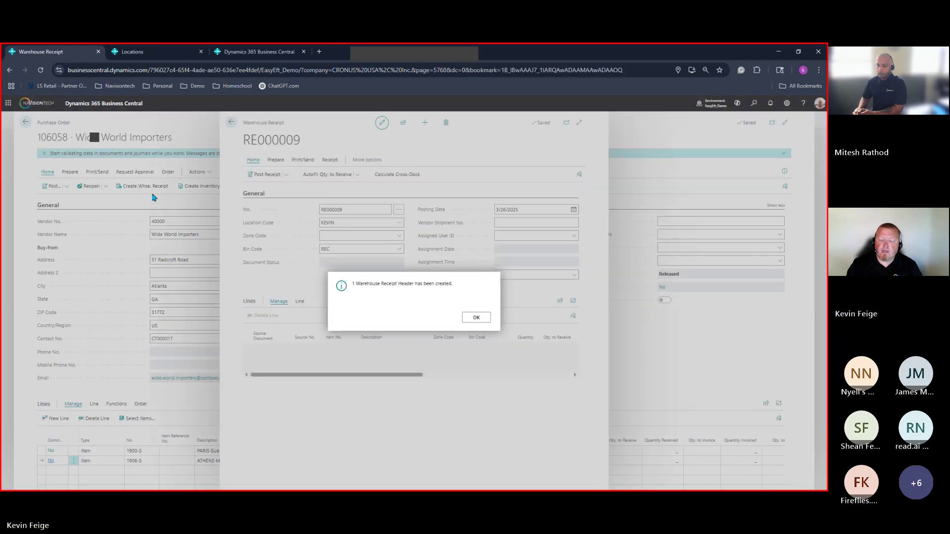
left_click(476, 318)
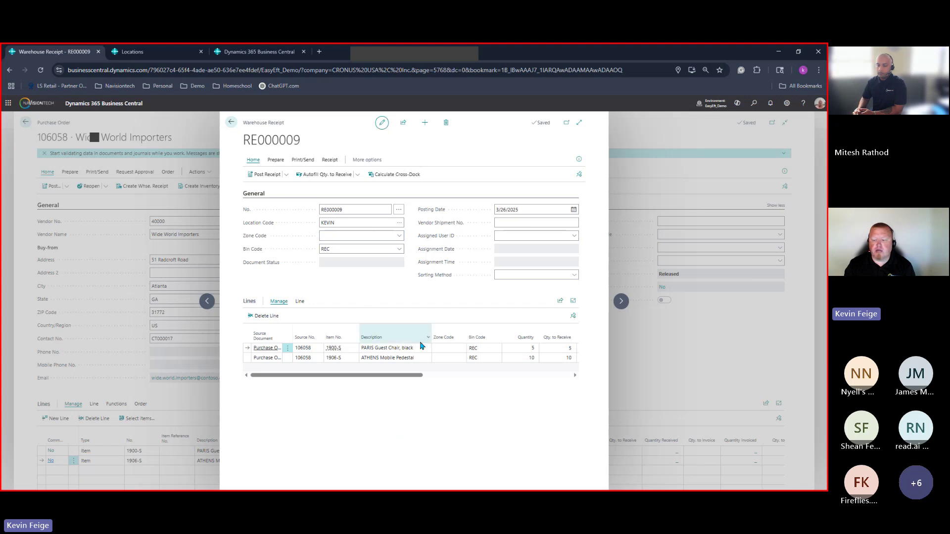
Set the quantity to receive to 5 on the warehouse receipt line for the ATHENS Mobile Pedestal
mouse_move(405, 376)
left_mouse_down()
mouse_move(561, 383)
mouse_move(412, 378)
left_mouse_up()
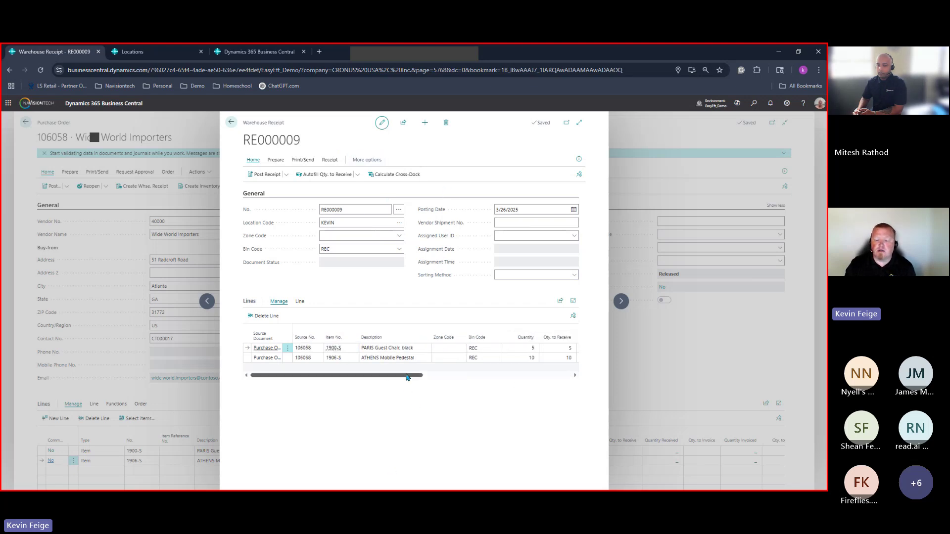
left_click_drag(407, 377, 448, 375)
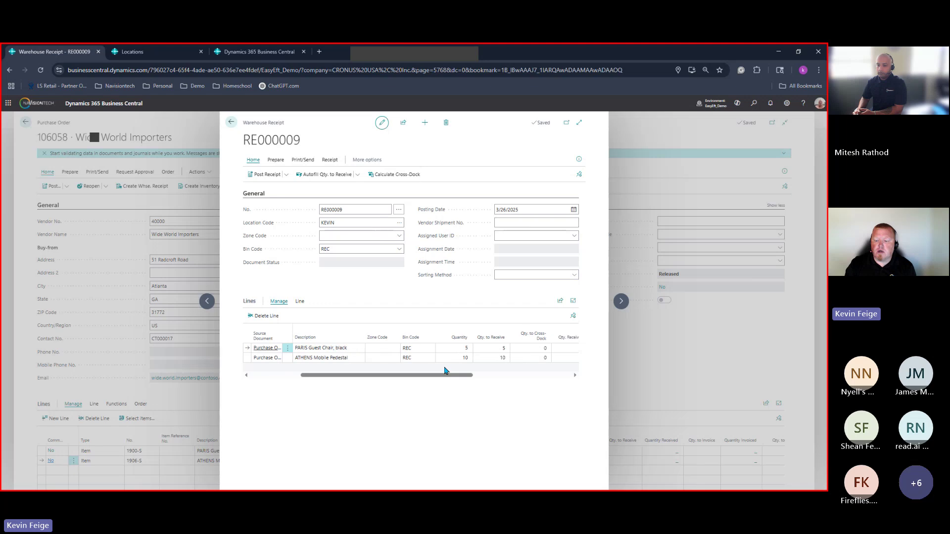
left_click(484, 350)
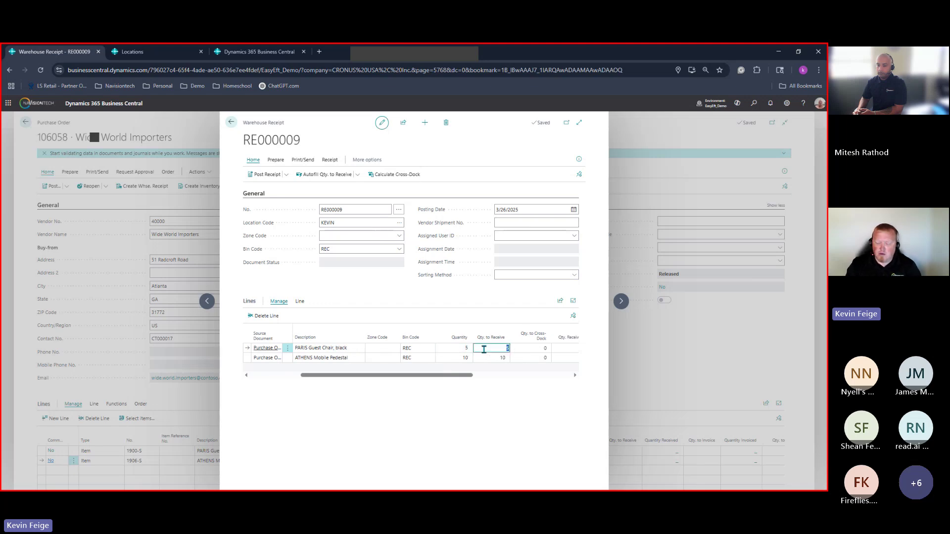
left_click(496, 357)
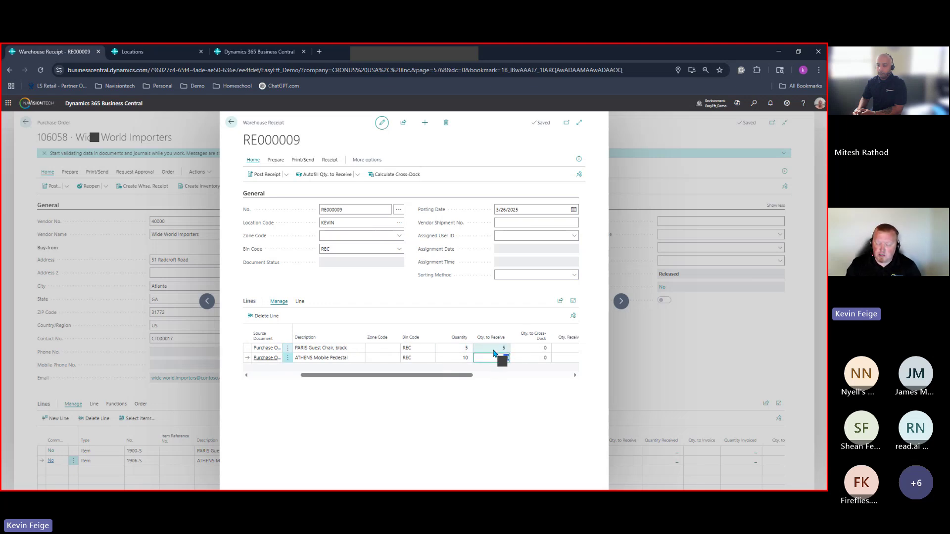
key("Tab")
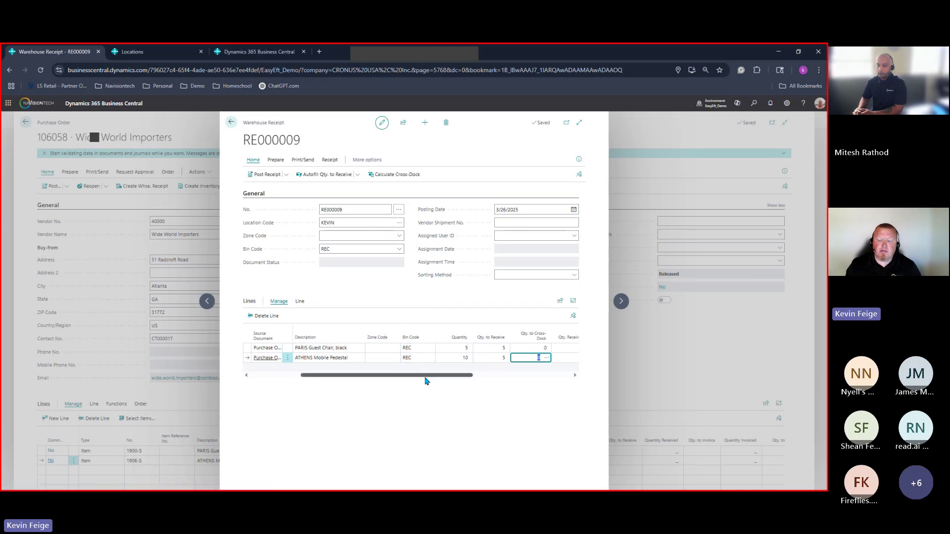
Open the KEVIN location card and review its receipt bin code and warehouse handling settings
left_click(156, 57)
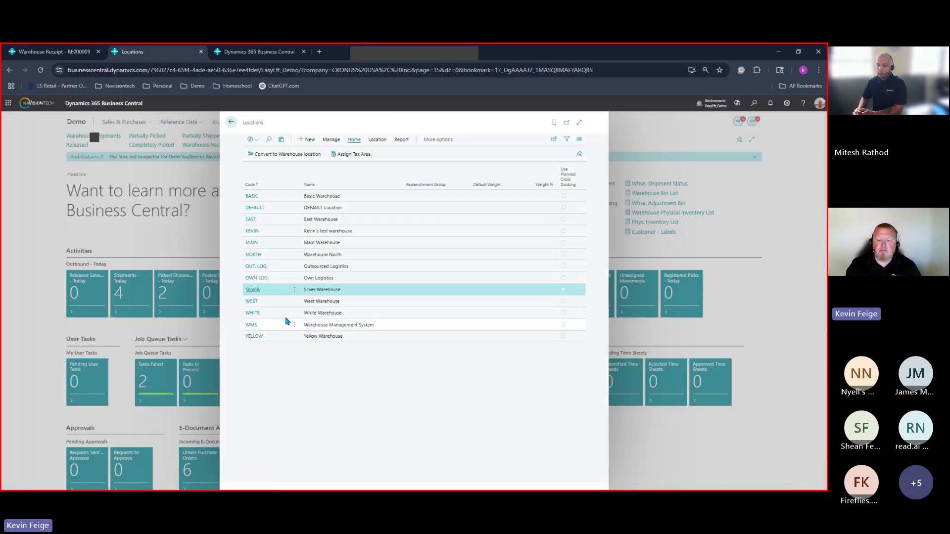
left_click(255, 233)
left_click(252, 231)
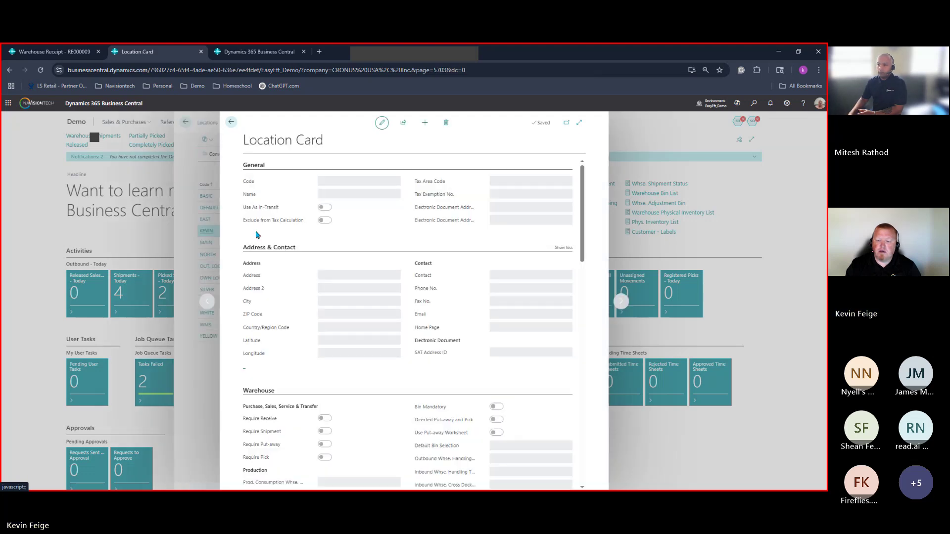
scroll(384, 307, "down", 10)
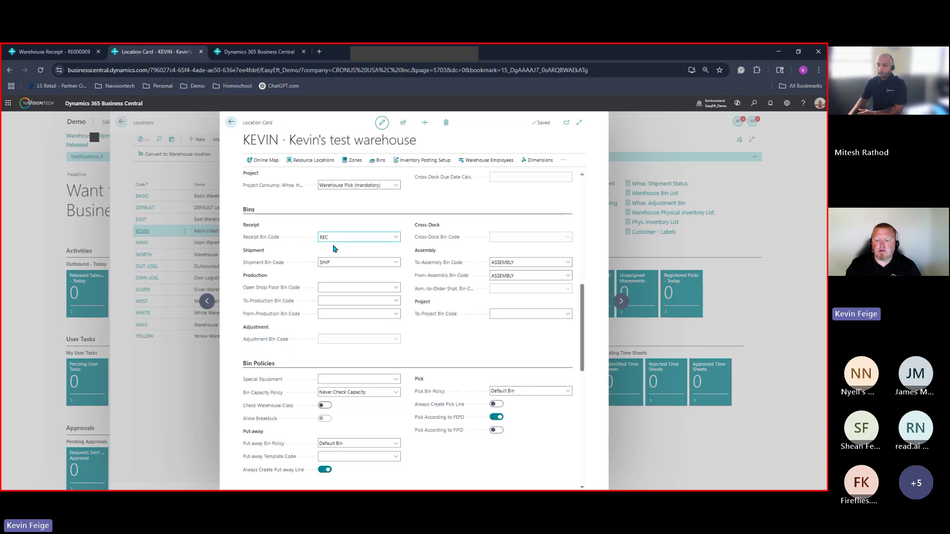
scroll(339, 351, "up", 3)
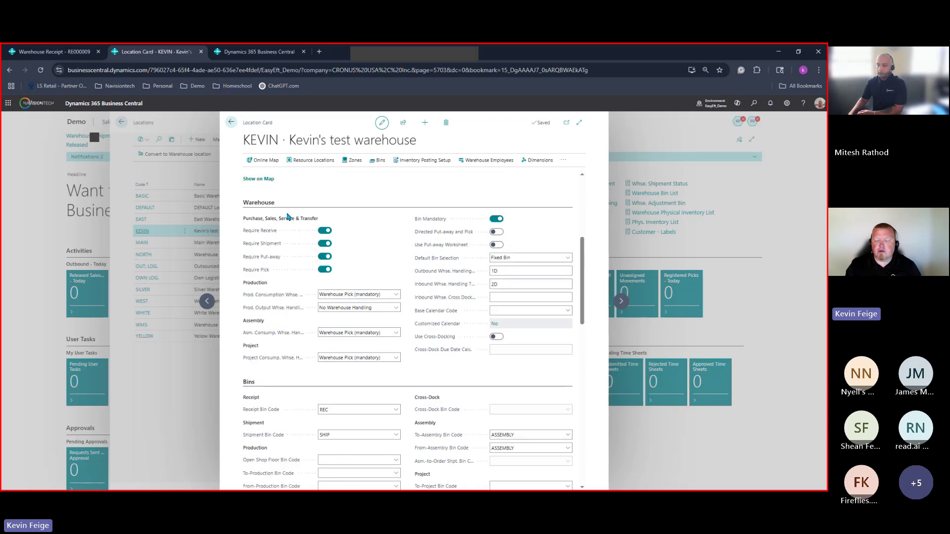
Return to the warehouse receipt and post it, acknowledging the posting summary
left_click(54, 51)
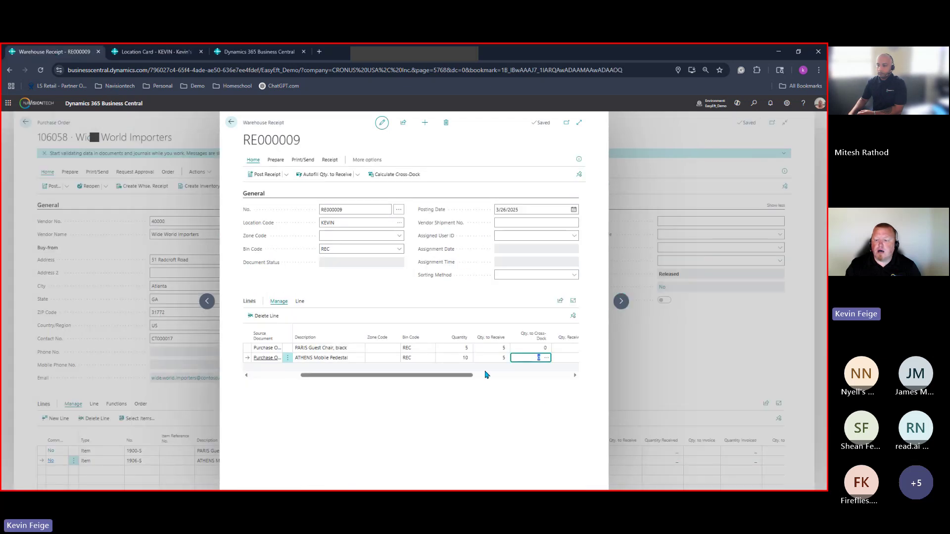
left_click(499, 360)
left_click(264, 179)
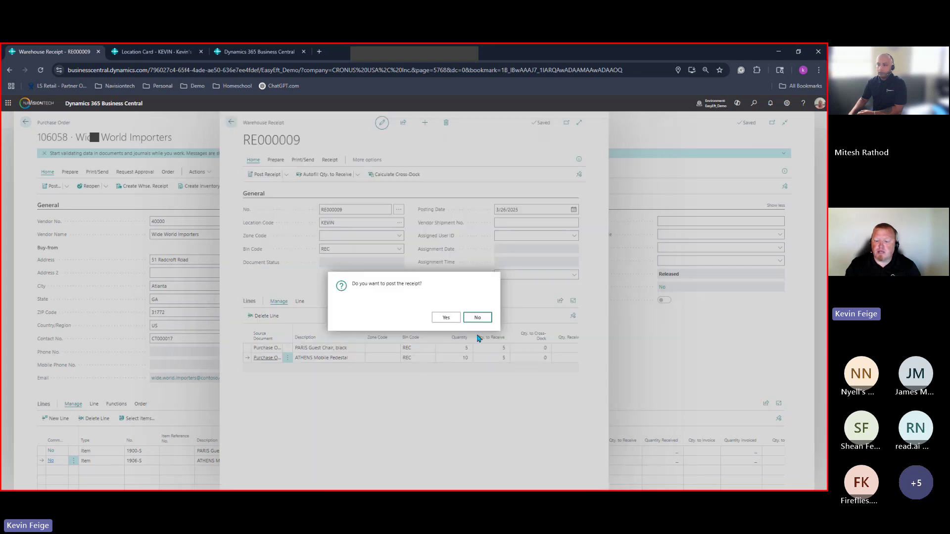
left_click(446, 318)
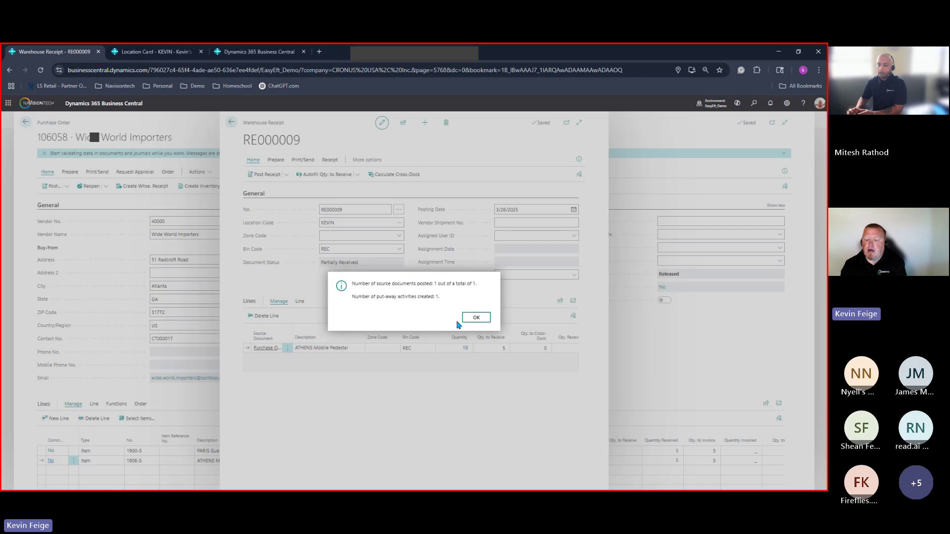
left_click(467, 318)
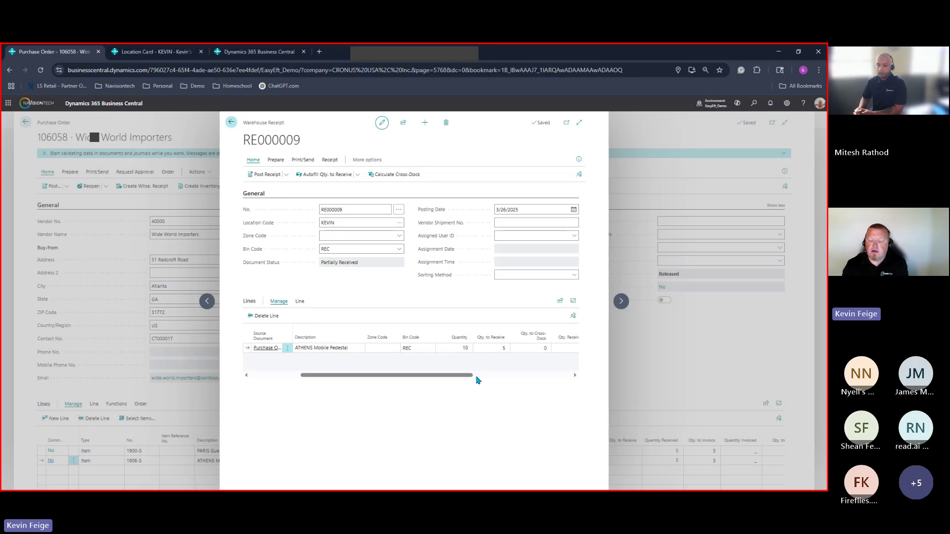
Close the warehouse receipt and check the received and to-invoice quantities on the purchase order lines
key("Escape")
scroll(485, 404, "down", 2)
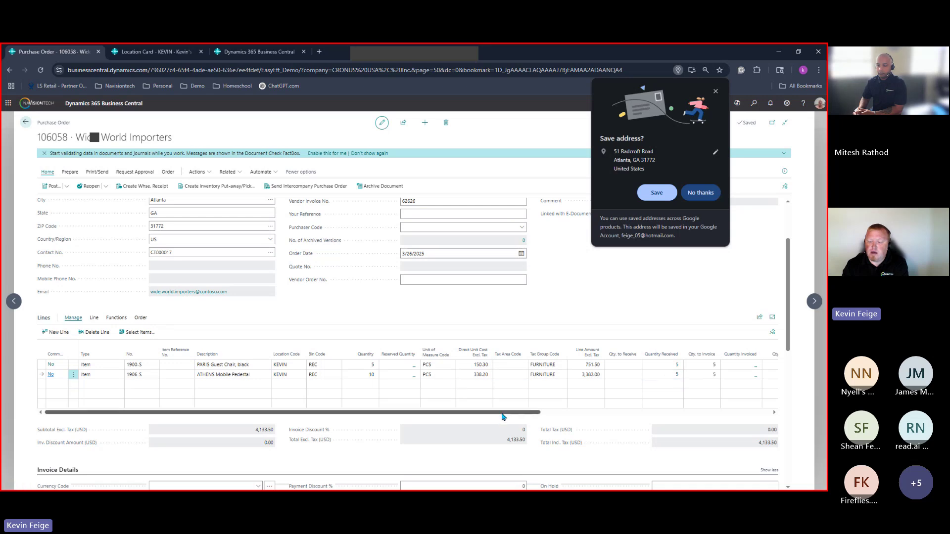
scroll(521, 417, "right", 5)
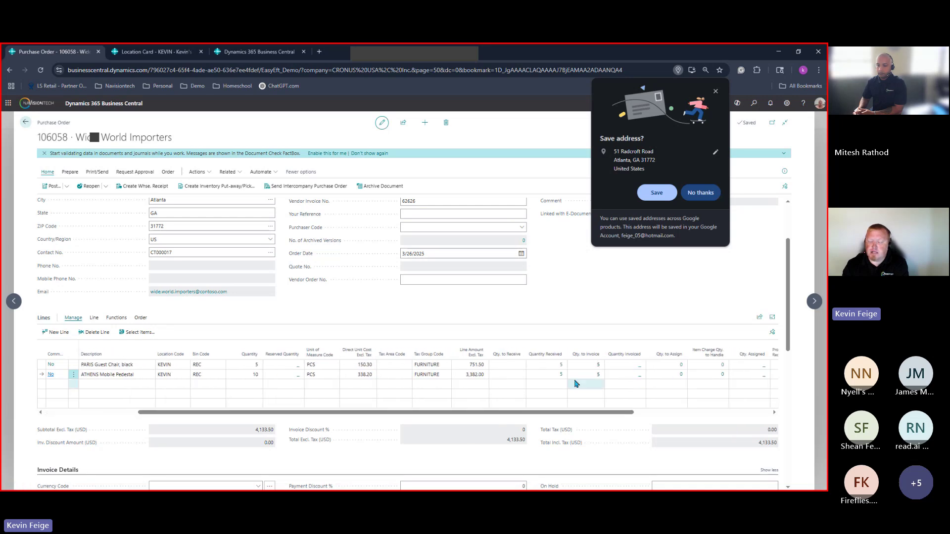
left_click_drag(286, 414, 193, 414)
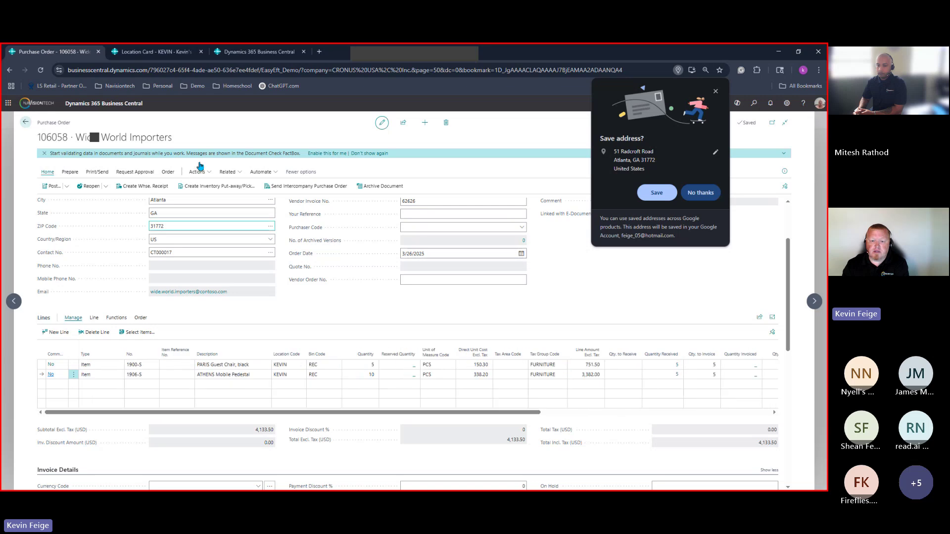
View the warehouse receipt lines related to the purchase order, then return to the order
left_click(228, 172)
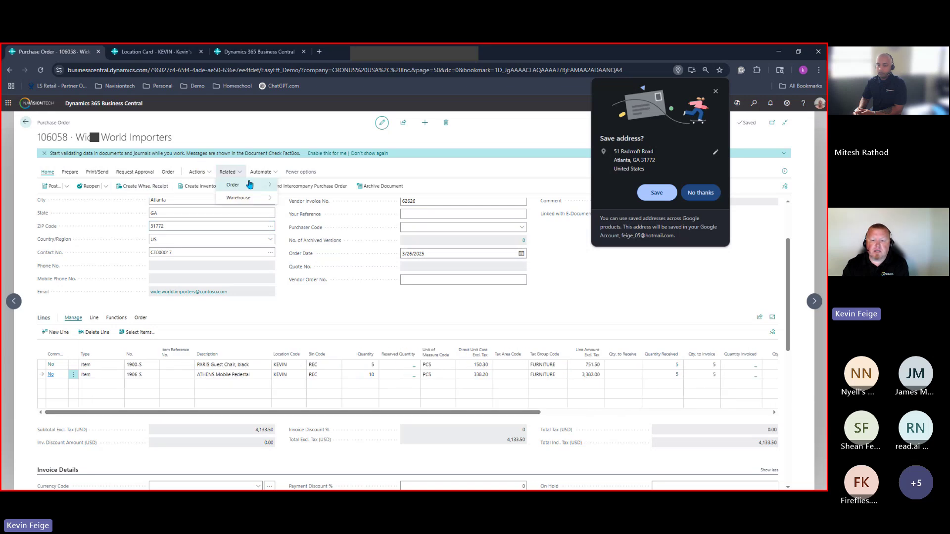
mouse_move(268, 200)
left_click(339, 222)
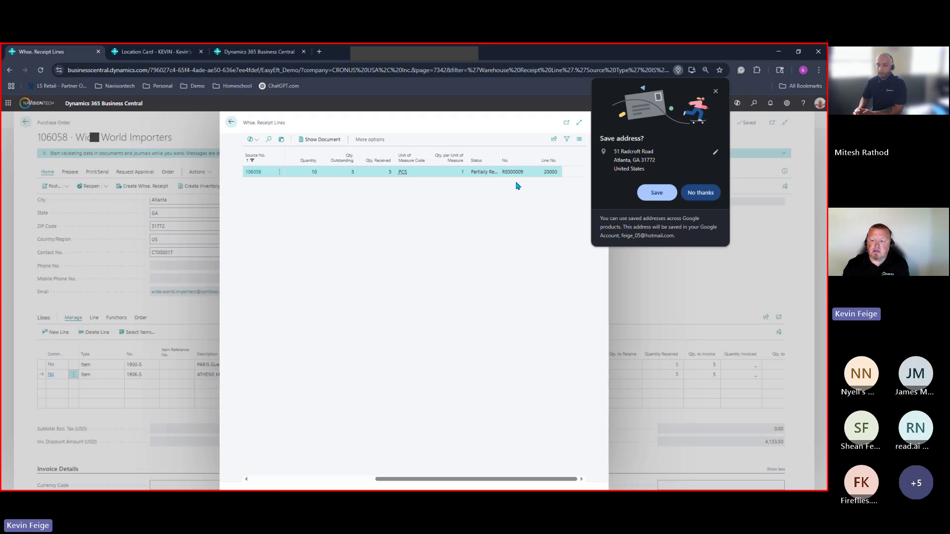
left_click(716, 92)
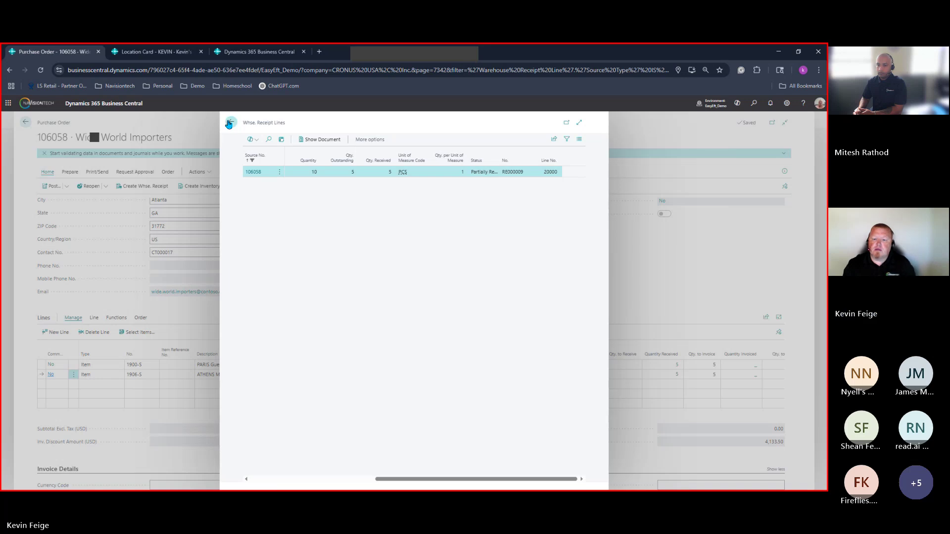
left_click(229, 123)
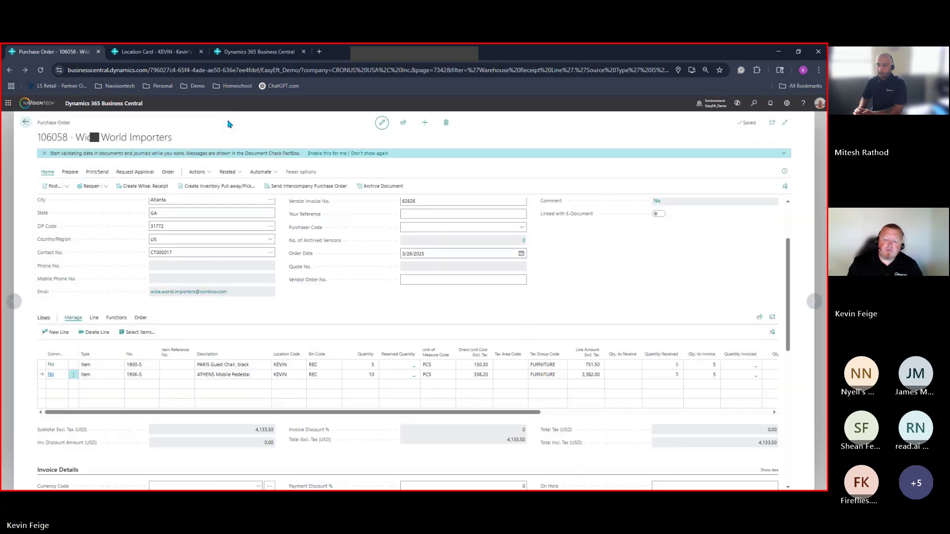
Check the bin and put-away policies on the KEVIN location card
left_click(754, 104)
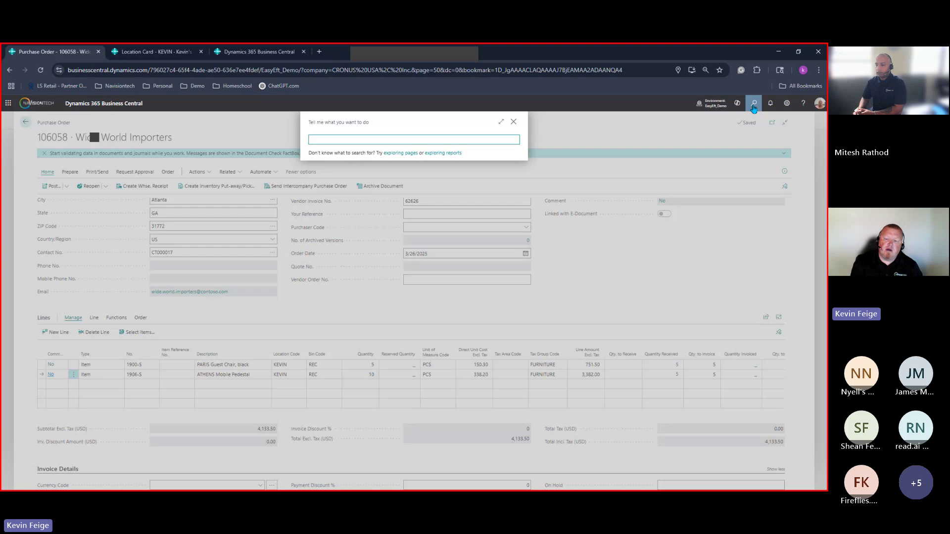
left_click(171, 60)
scroll(471, 414, "down", 10)
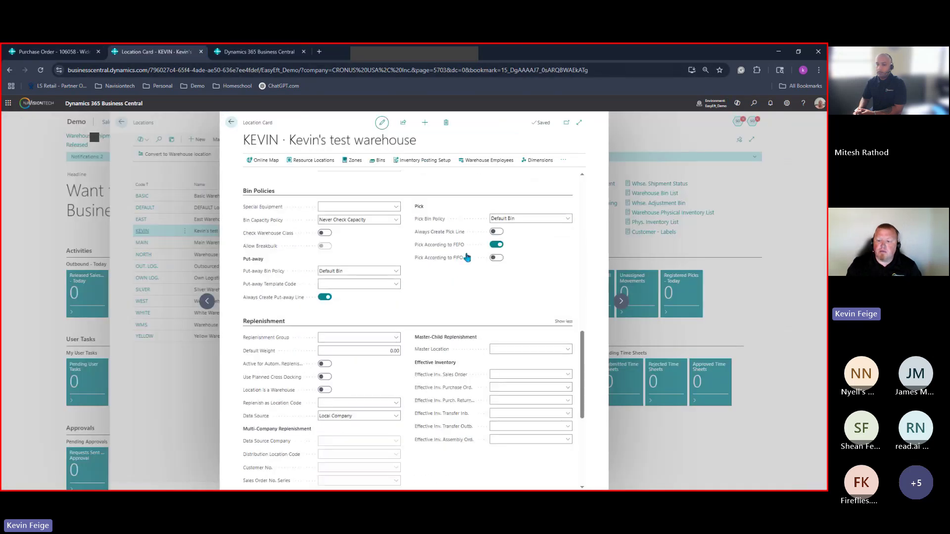
scroll(435, 247, "up", 2)
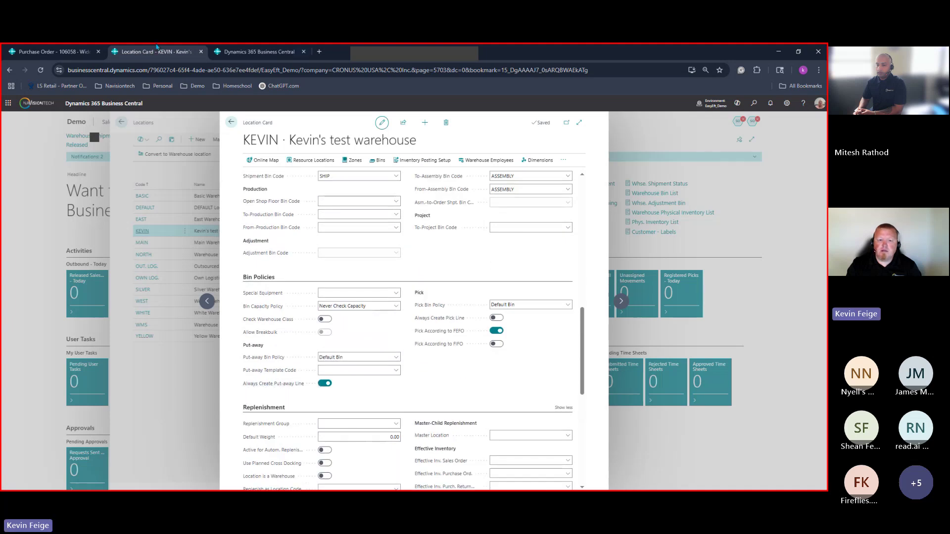
From the purchase order, search for "warehouse put", list the Warehouse Put-aways and open the KEVIN location's put-away PU000007
left_click(80, 53)
key("alt+q")
type("wareho")
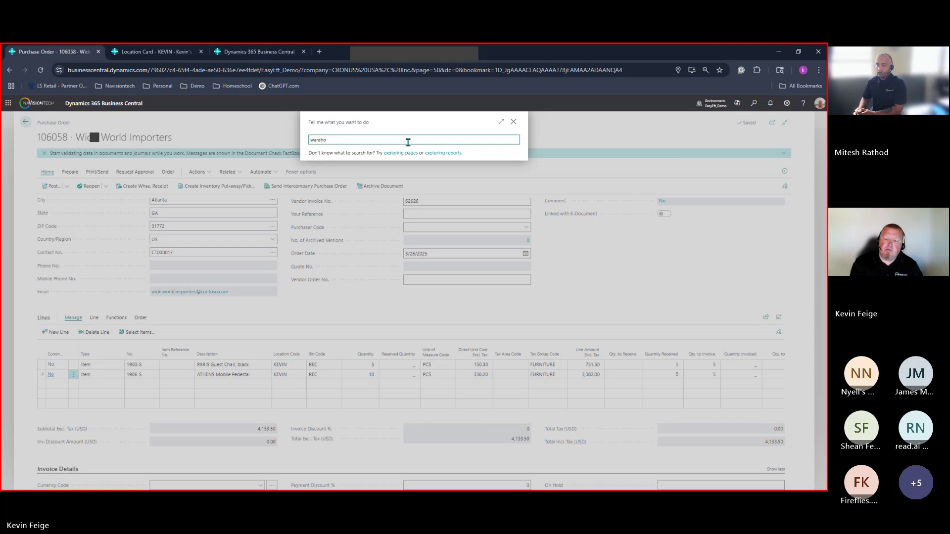
type("use put")
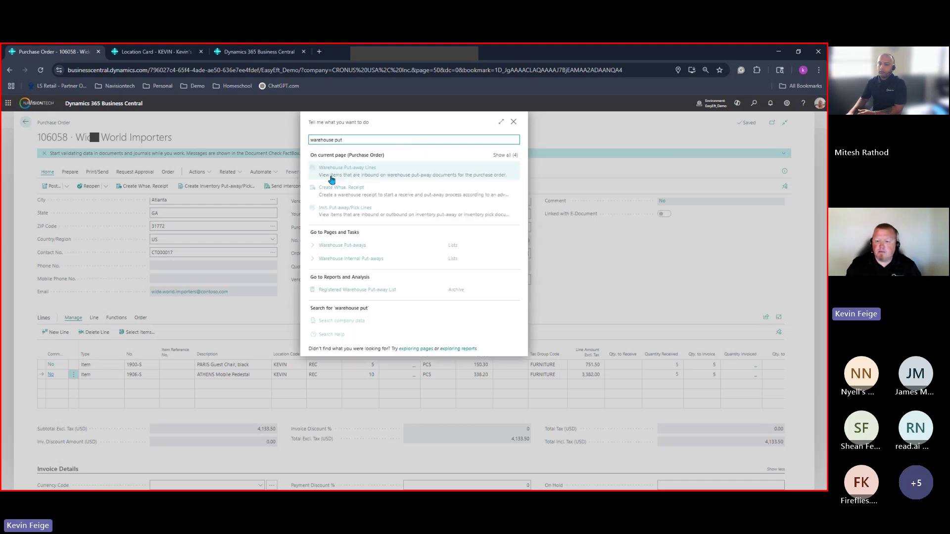
left_click(347, 248)
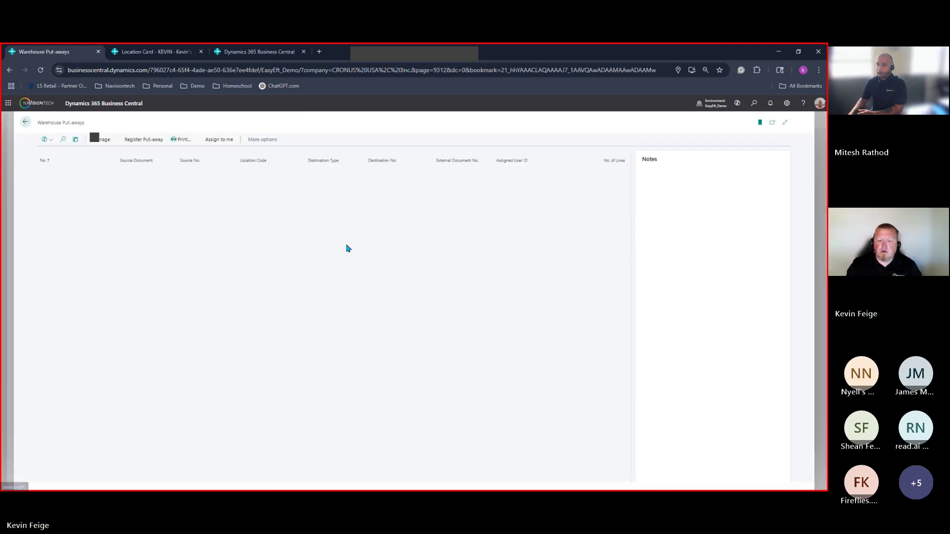
left_click(247, 198)
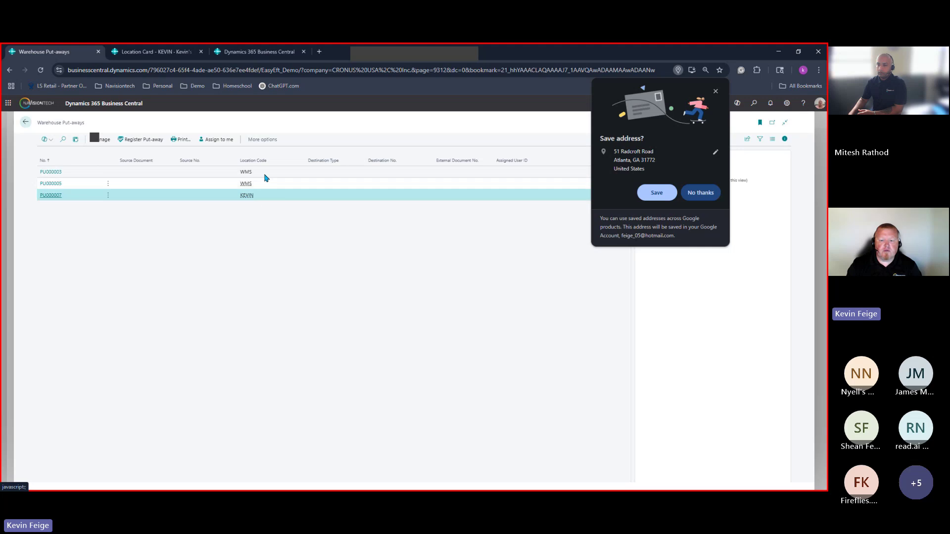
left_click(52, 198)
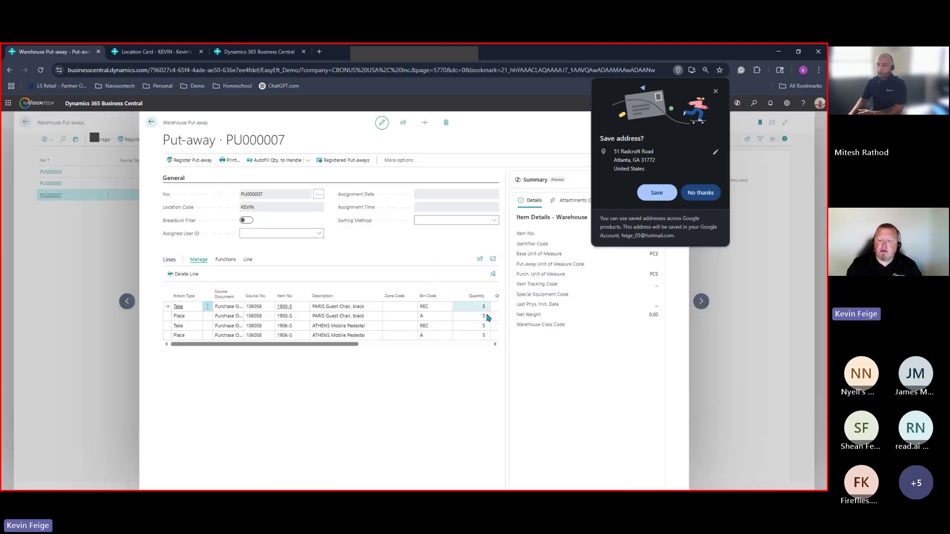
left_click(657, 192)
Examine the bins and quantities on the put-away's Take and Place lines, with the details pane hidden and the document at full width
left_click(441, 319)
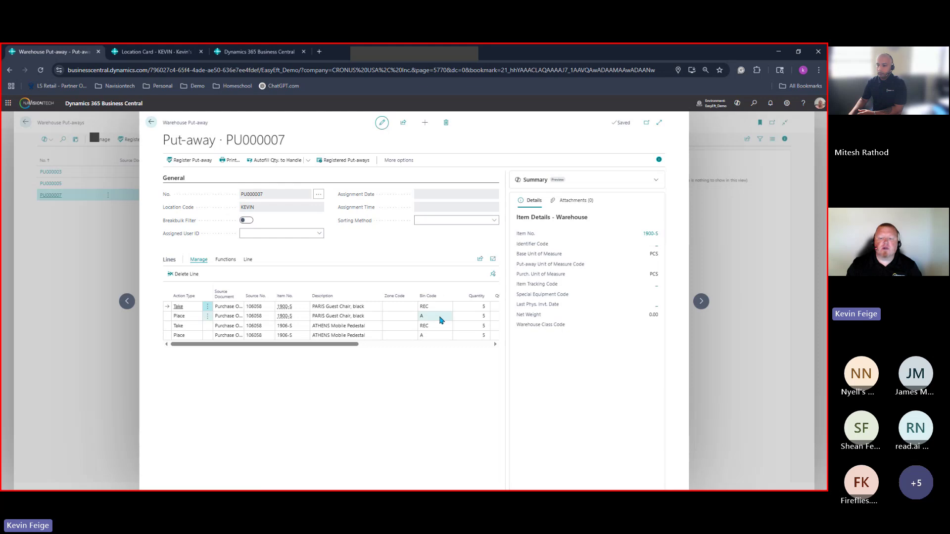
left_click_drag(333, 345, 382, 366)
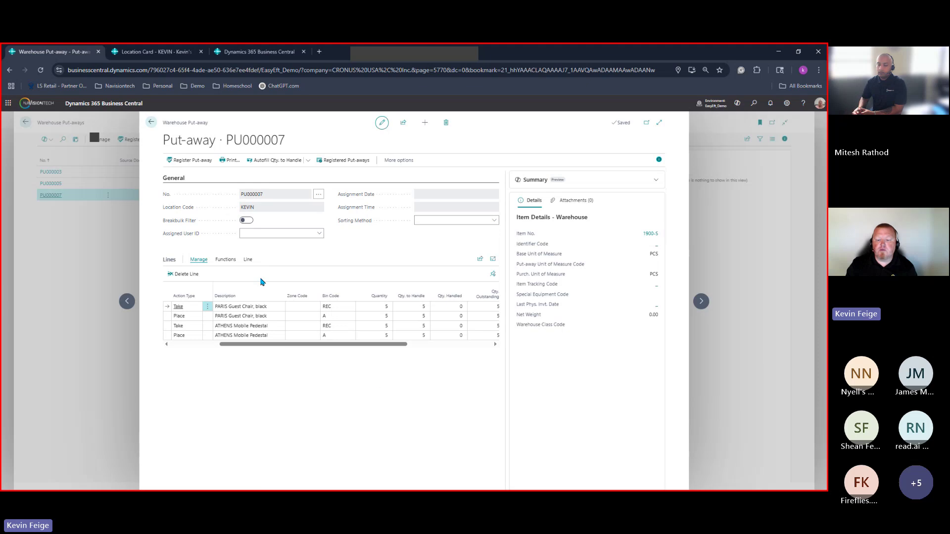
left_click_drag(379, 349, 275, 350)
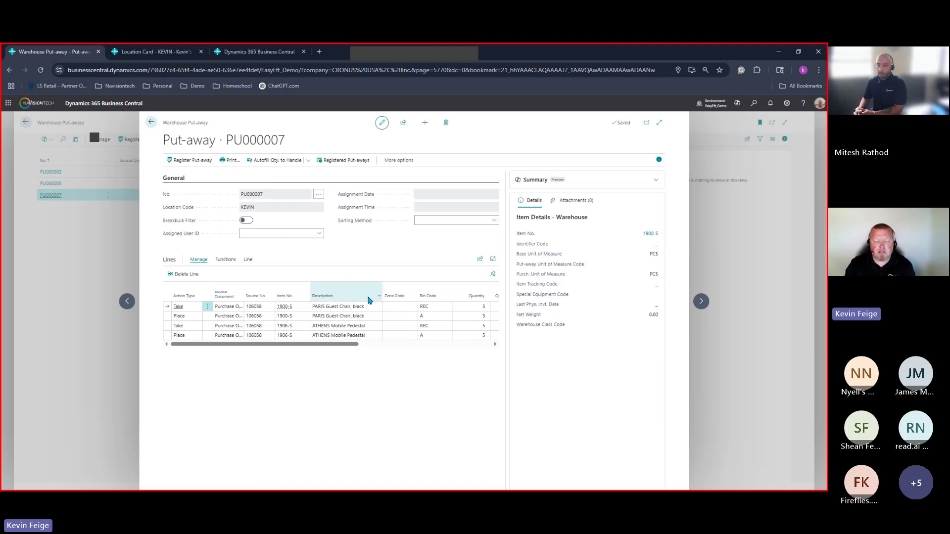
mouse_move(335, 348)
left_mouse_down()
mouse_move(439, 355)
mouse_move(333, 345)
left_mouse_up()
left_click(658, 159)
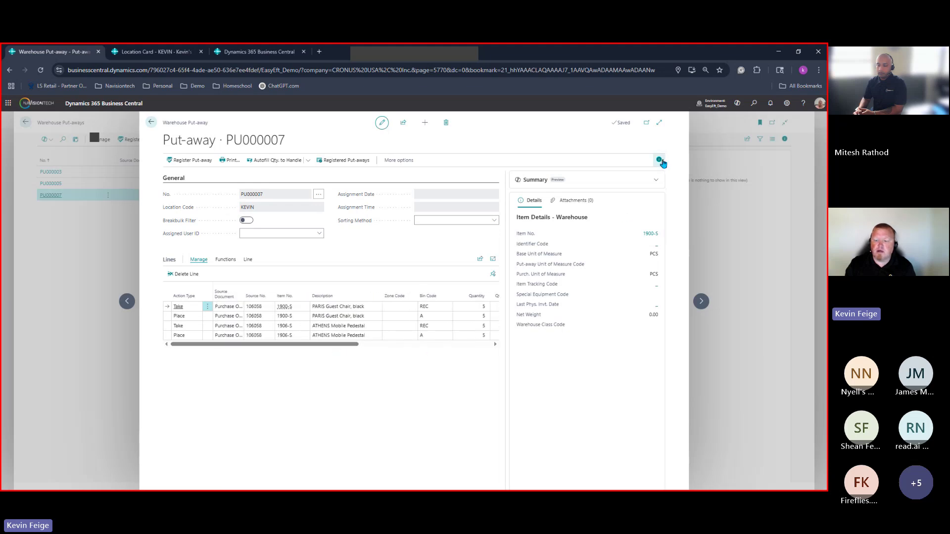
left_click(579, 123)
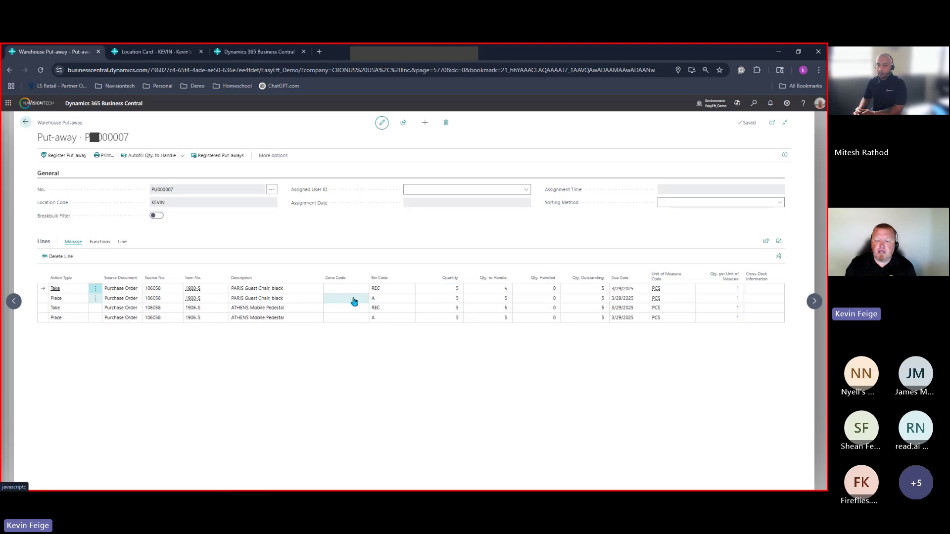
Change the bin on the PARIS Guest Chair's Place line to D, choosing it from the bin list
left_click(390, 300)
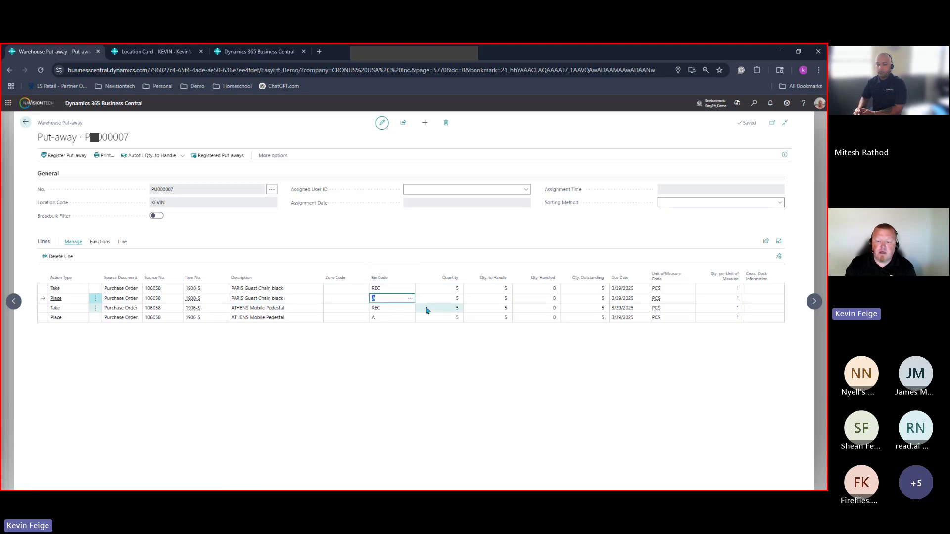
left_click(412, 300)
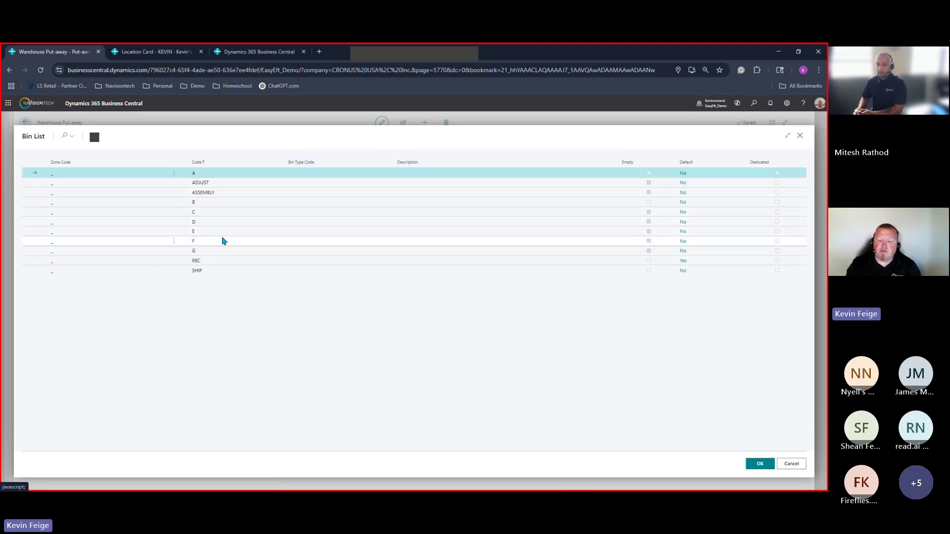
left_click(200, 222)
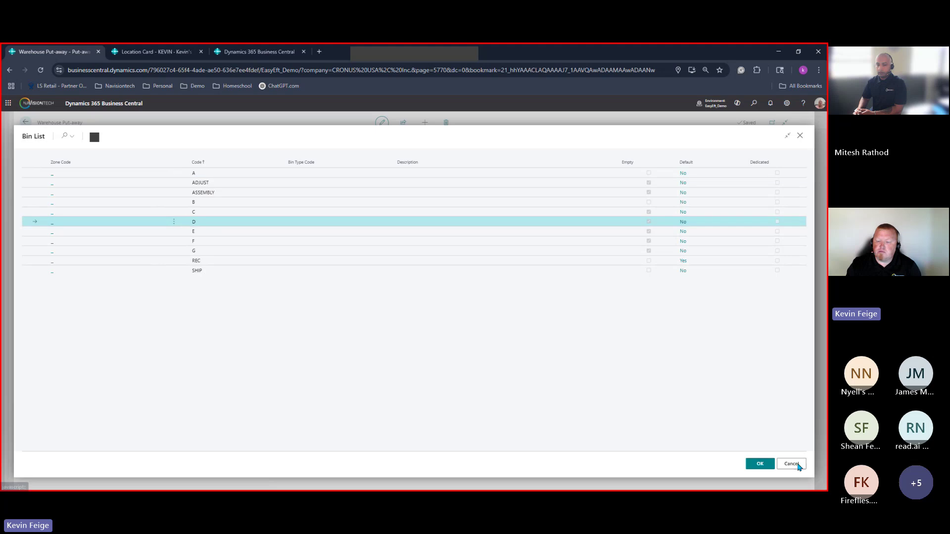
left_click(758, 463)
Set the quantity to handle on the ATHENS Mobile Pedestal's Place line to 3 and split that line
left_click(390, 317)
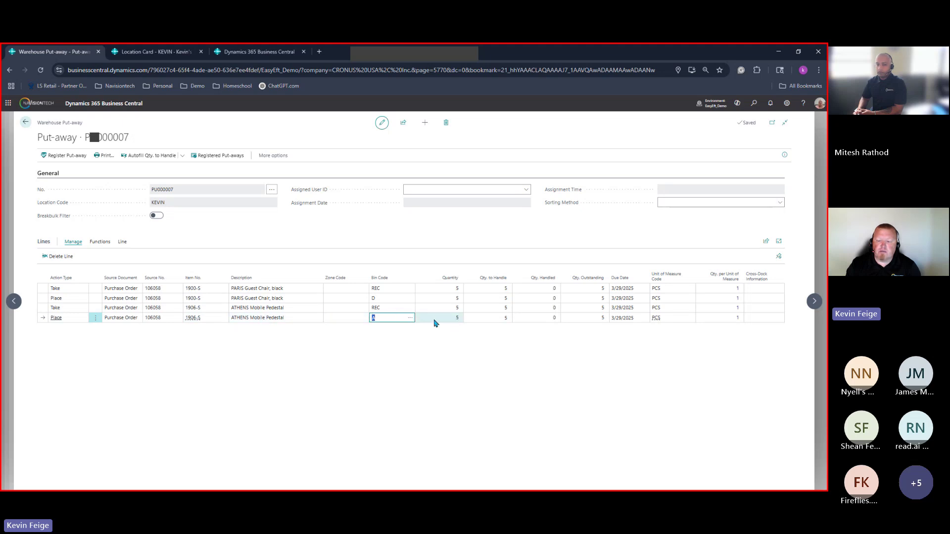
left_click(486, 318)
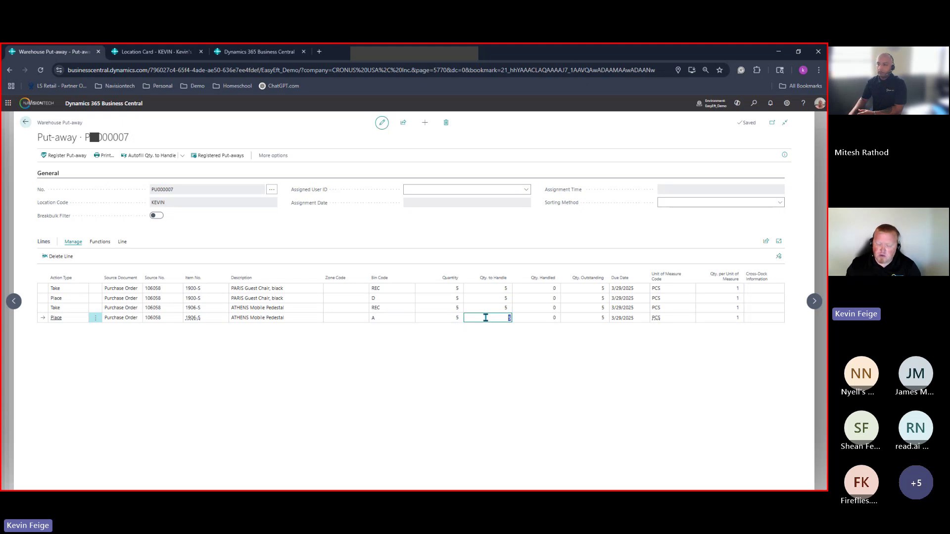
type("3")
key("Tab")
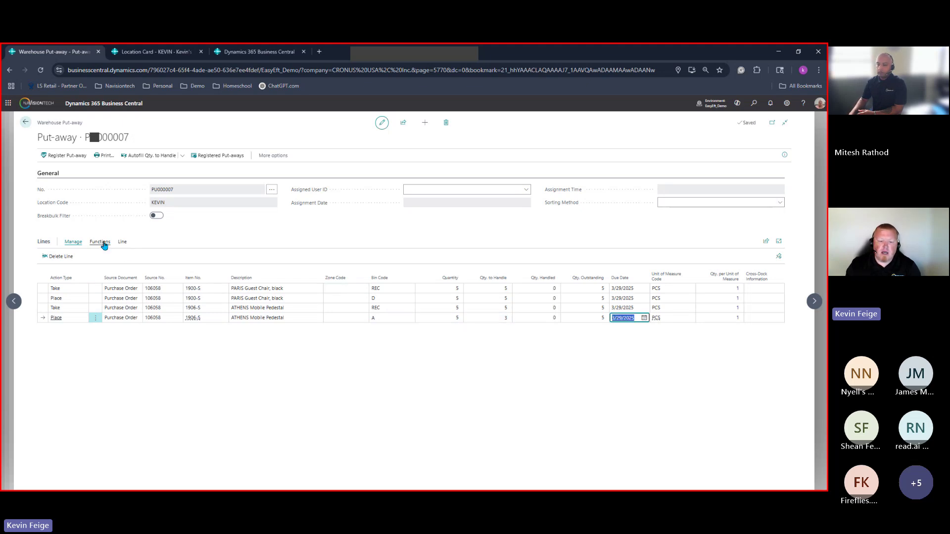
left_click(102, 242)
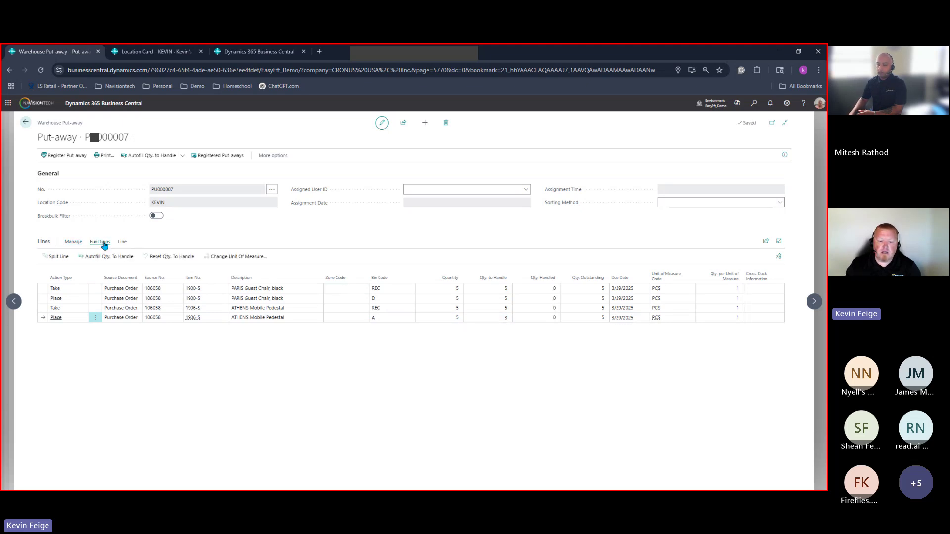
left_click(52, 257)
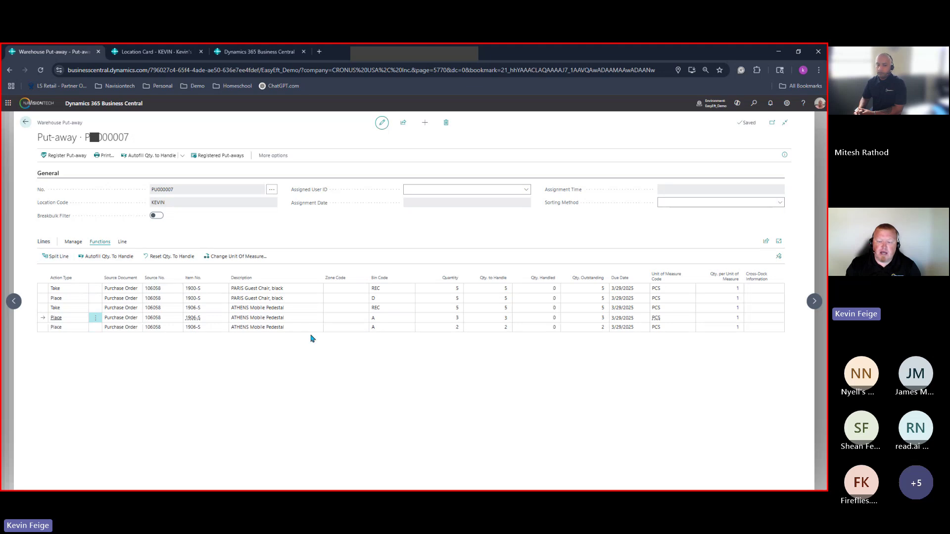
Assign bin G from the bin list to the ATHENS Mobile Pedestal's newly split Place line
left_click(395, 331)
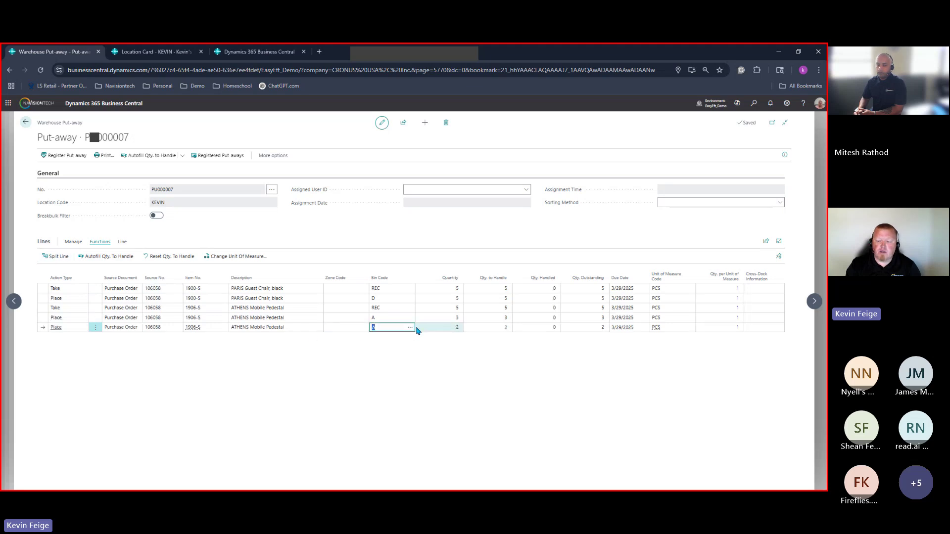
left_click(410, 330)
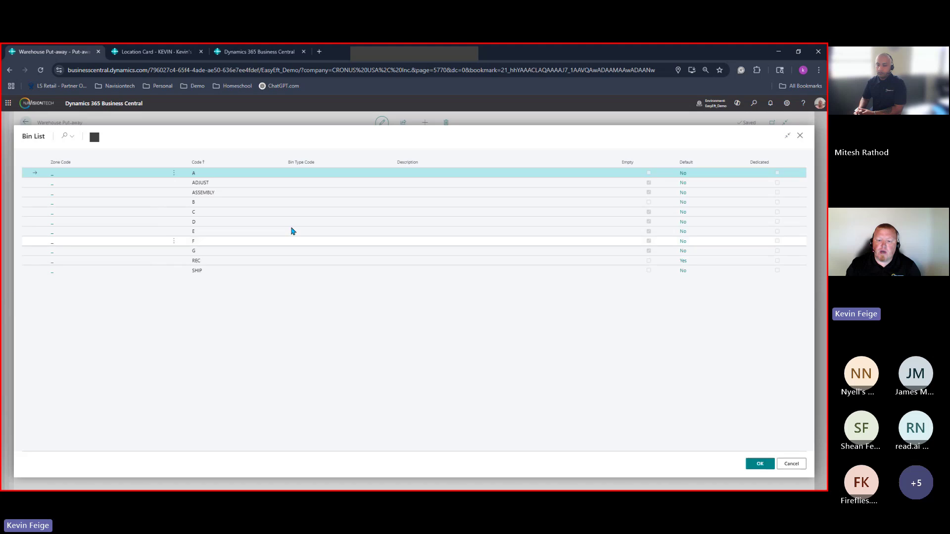
left_click(216, 251)
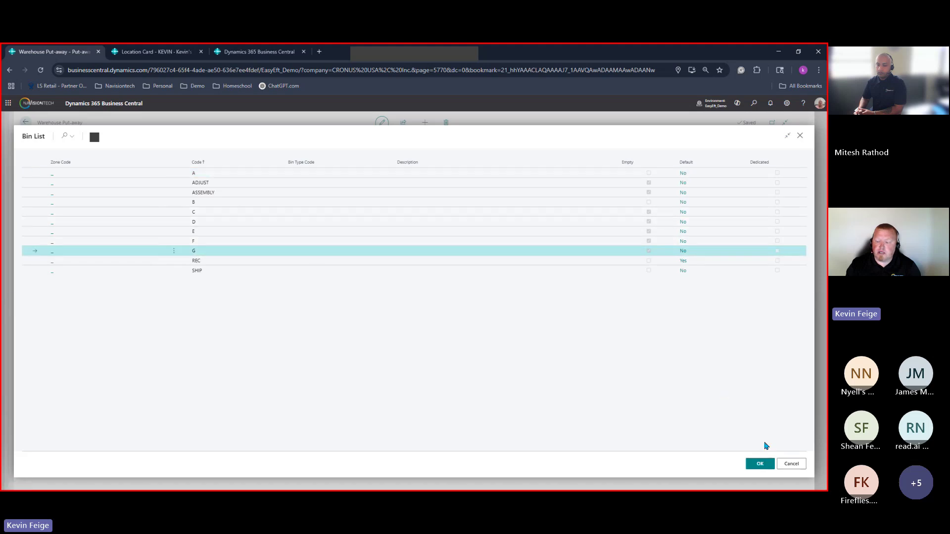
left_click(761, 464)
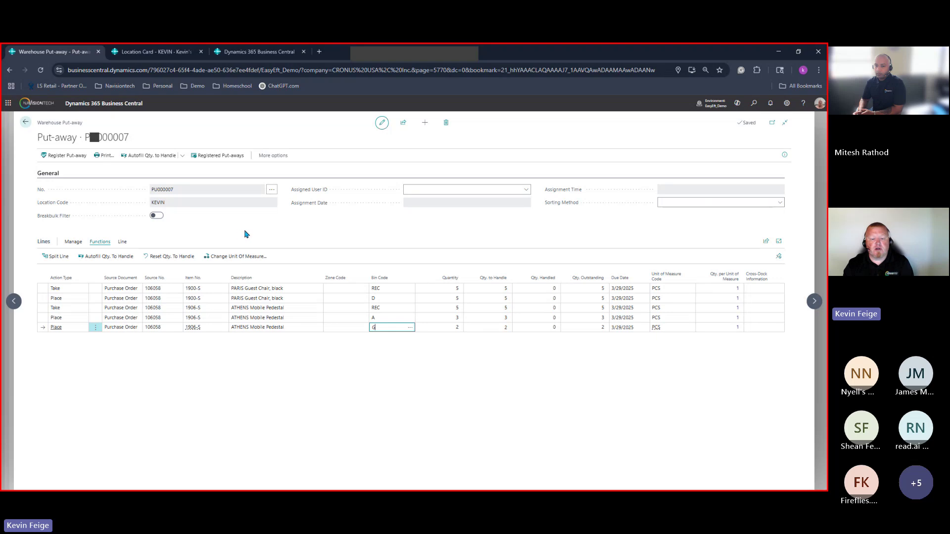
Register the put-away, confirm the registration and decline the browser's offer to save the address
left_click(64, 156)
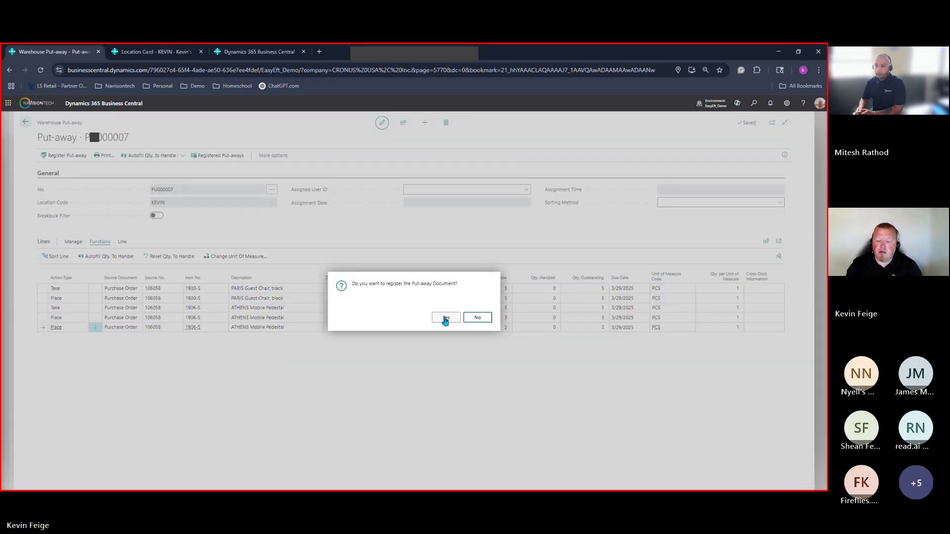
left_click(445, 319)
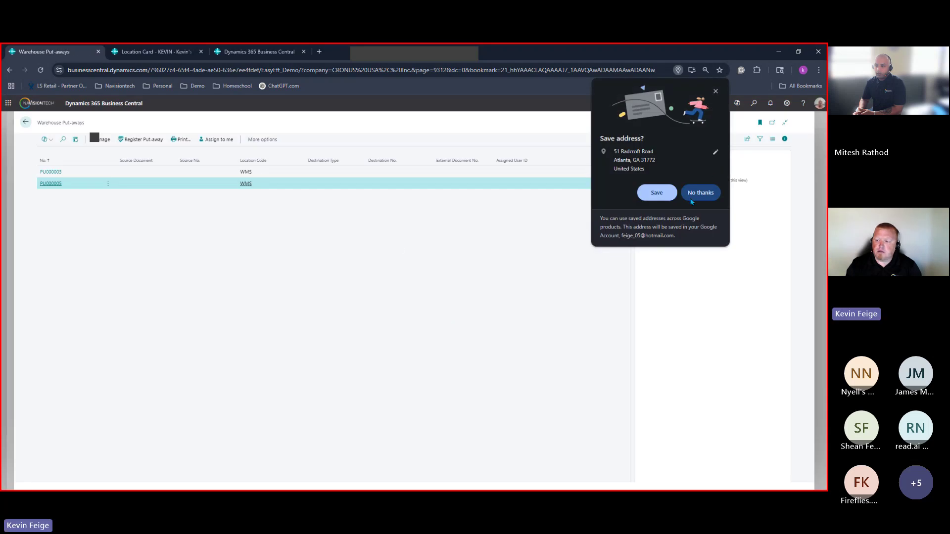
left_click(695, 194)
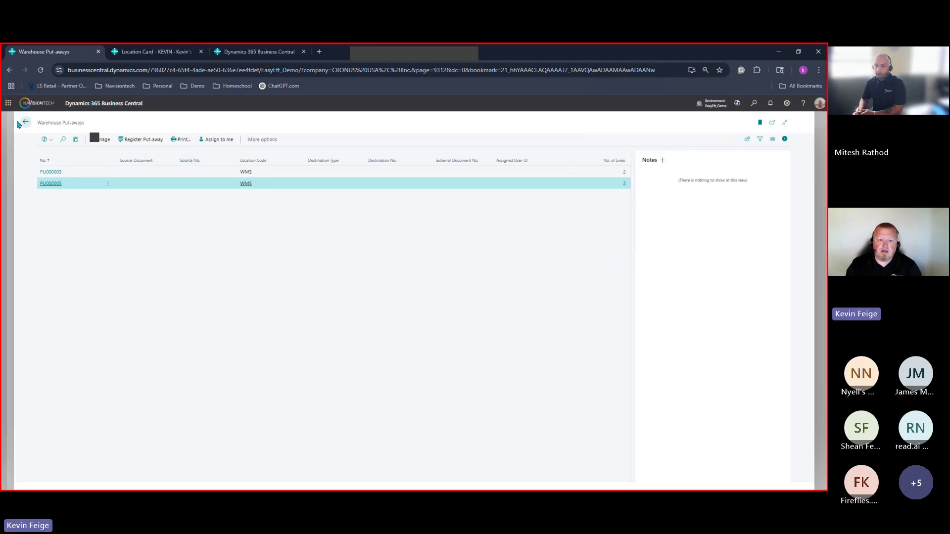
From the role center, search the Items list for "paris" and open the PARIS Guest Chair's item card
left_click(257, 51)
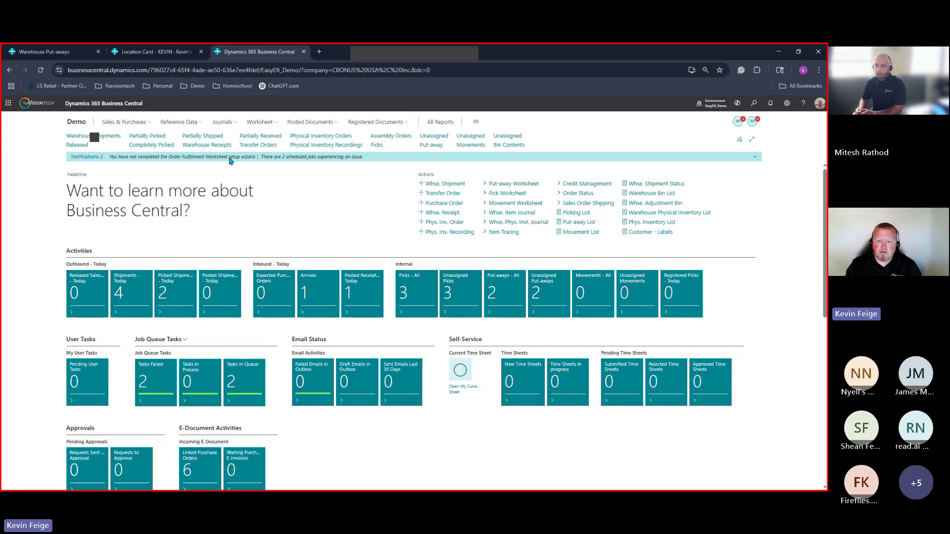
left_click(178, 123)
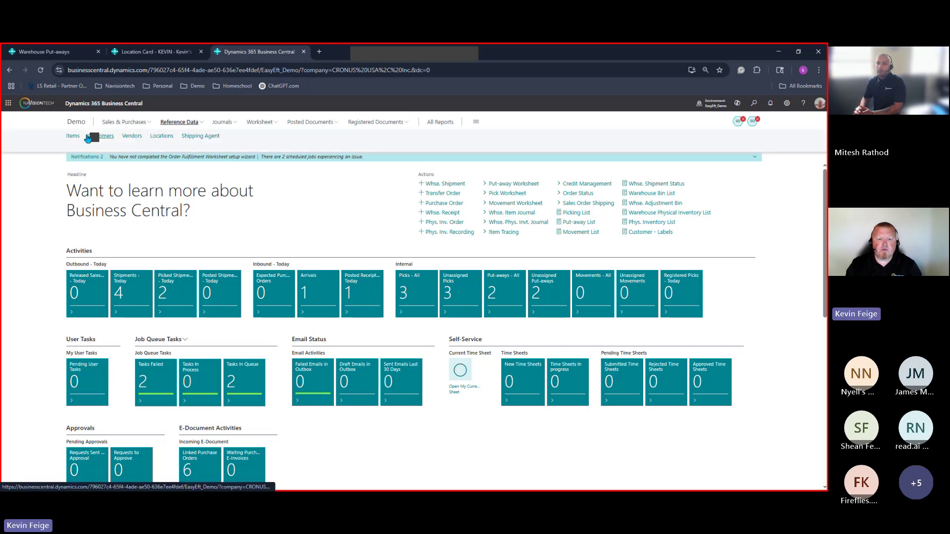
left_click(72, 136)
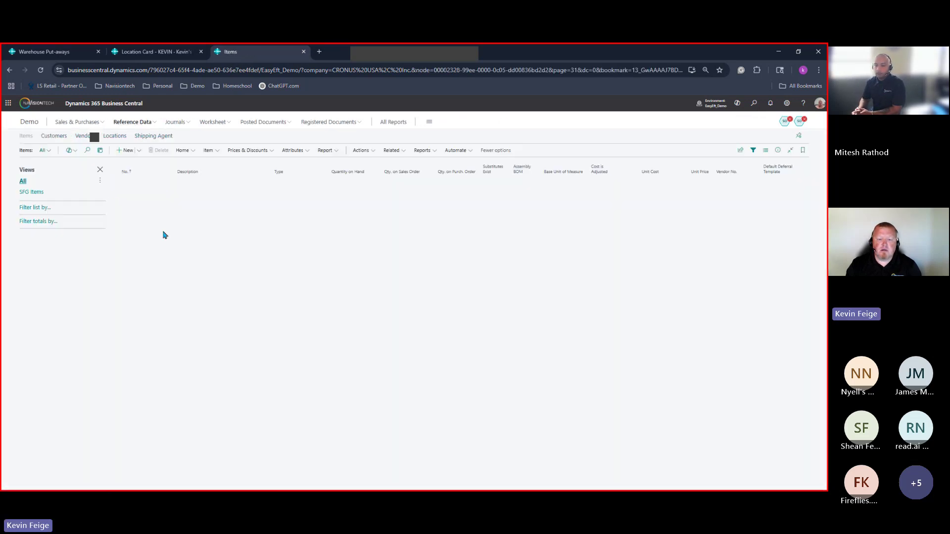
left_click(89, 152)
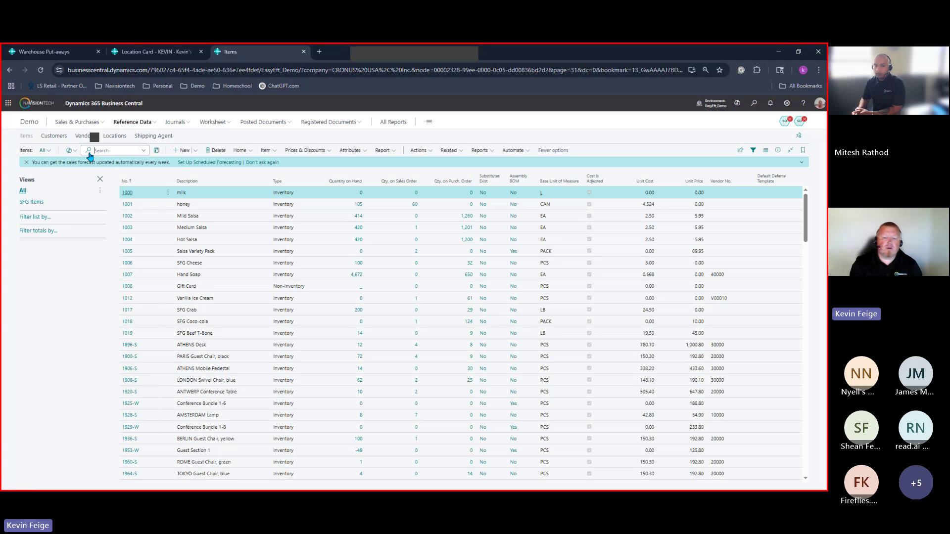
type("paris")
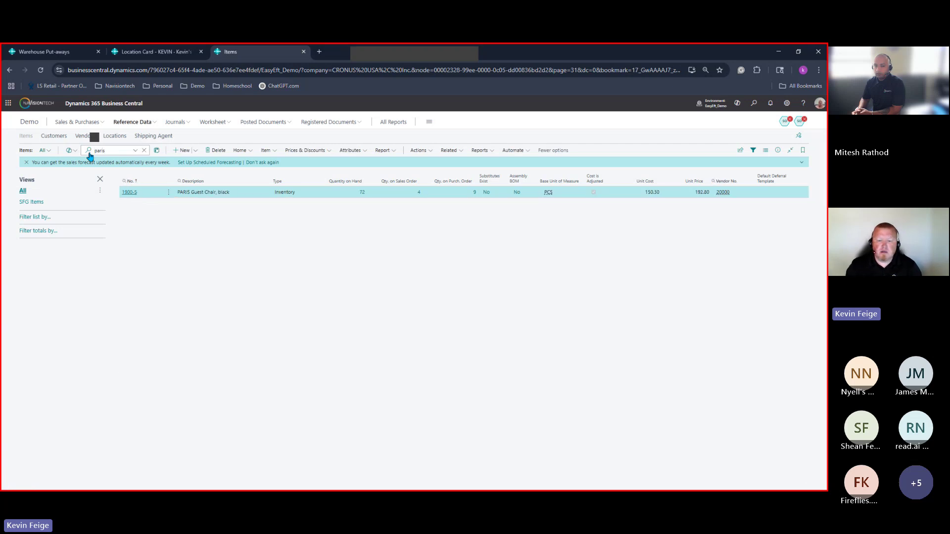
left_click(127, 192)
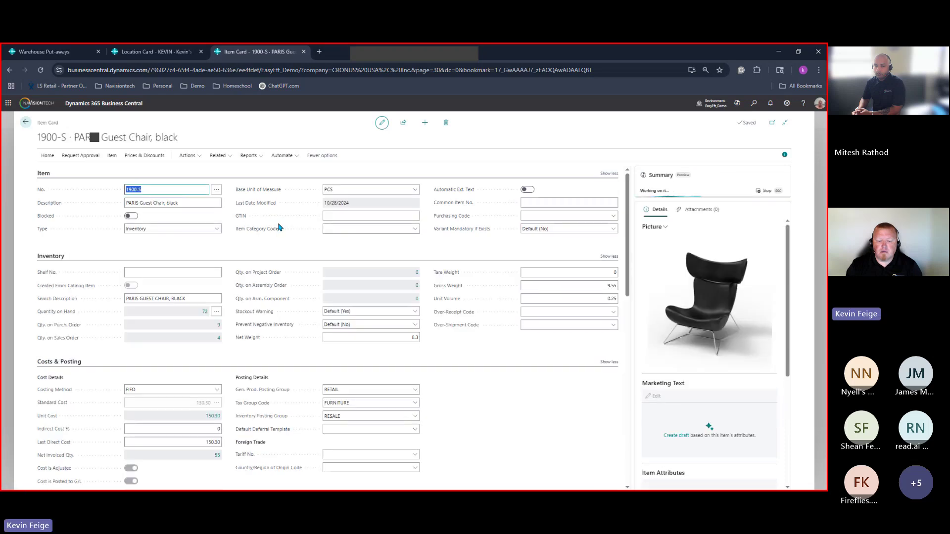
Review the PARIS Guest Chair's bin contents by location, including bin settings and available quantities, then return to the item card
scroll(251, 237, "down", 2)
scroll(263, 297, "up", 3)
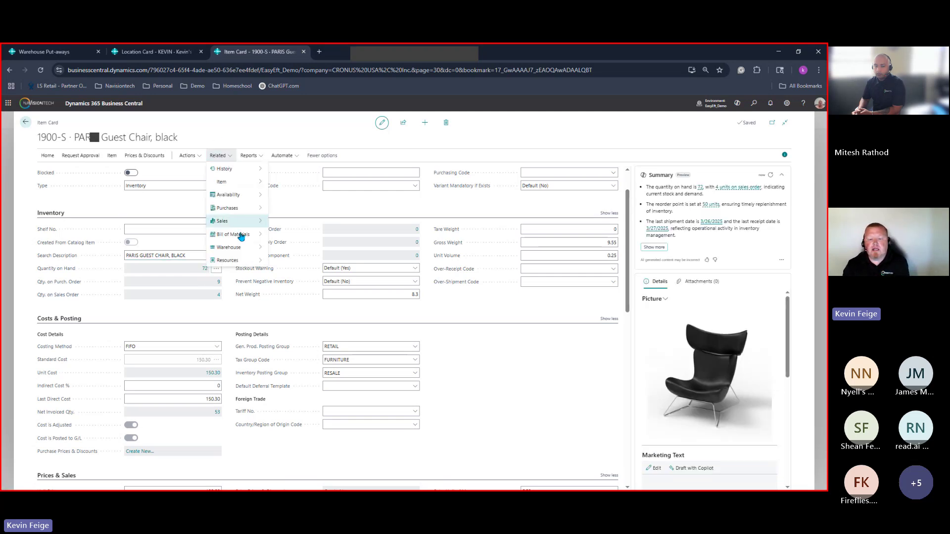
mouse_move(248, 247)
left_click(294, 249)
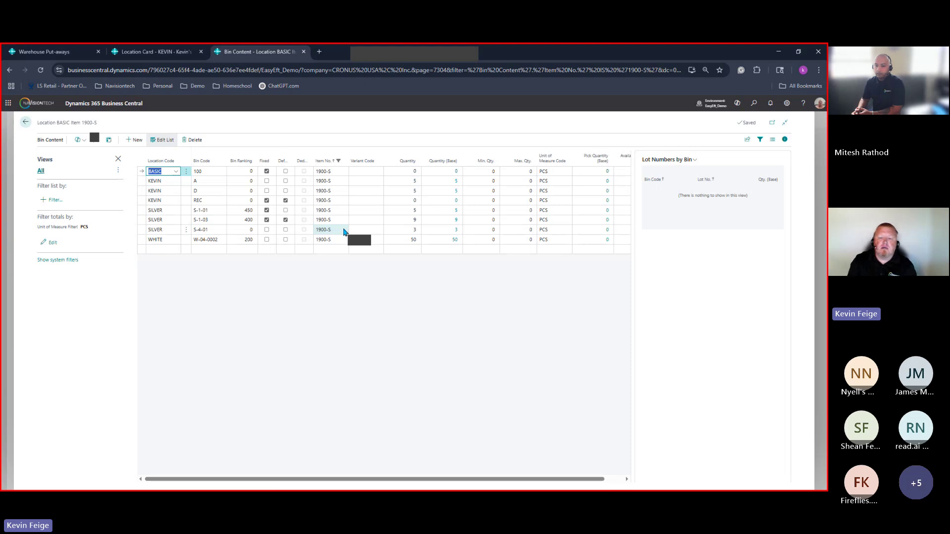
left_click_drag(433, 478, 451, 481)
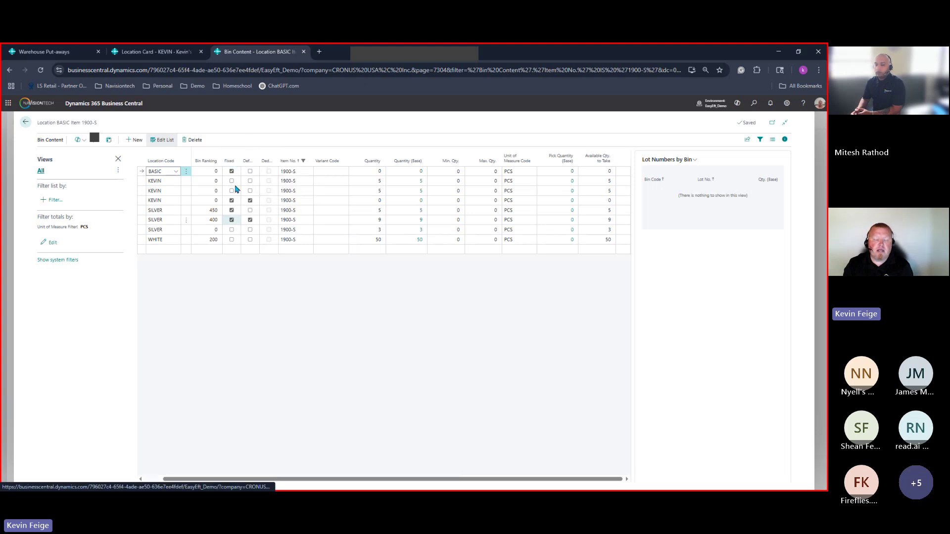
left_click_drag(333, 479, 278, 477)
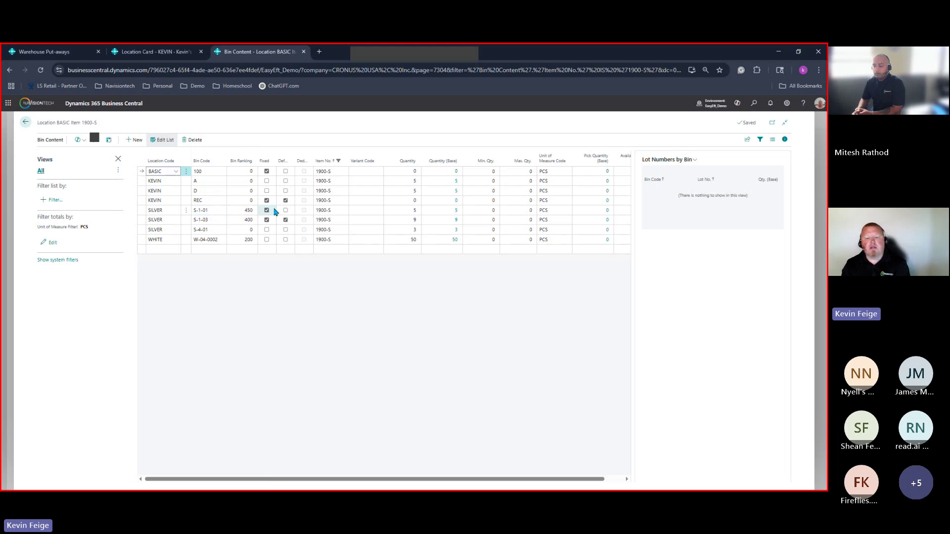
left_click_drag(324, 480, 407, 480)
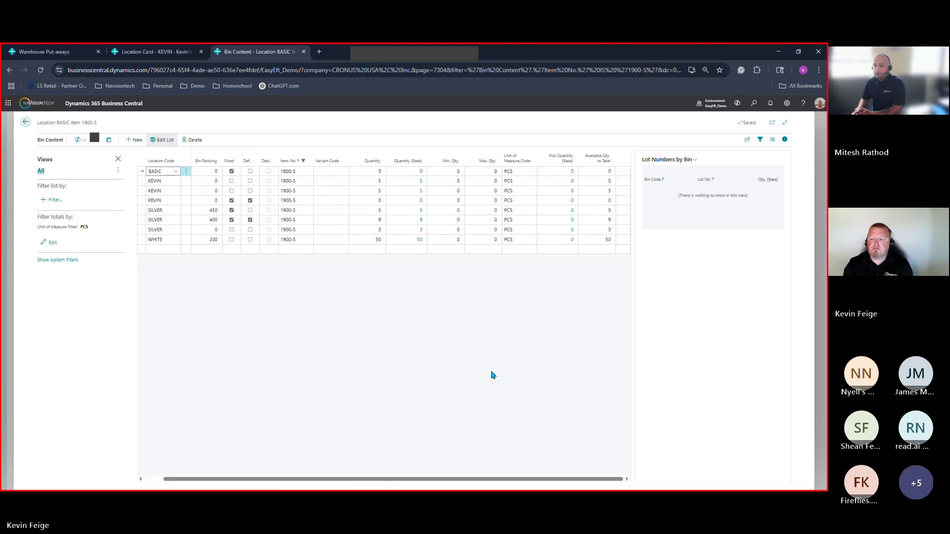
left_click(25, 122)
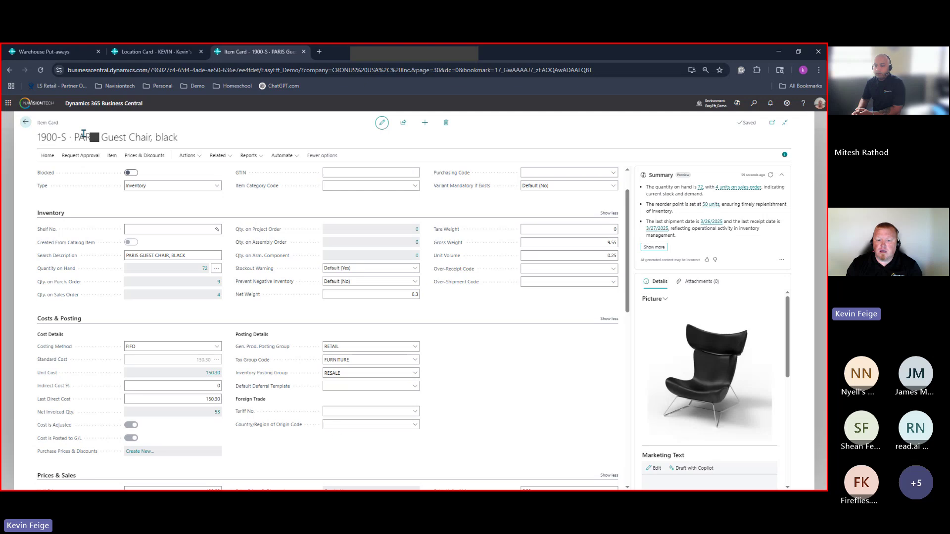
Leave the put-aways and purchase order, and create a new sales order for the customer Alpine Ski House
left_click(66, 55)
left_click(24, 124)
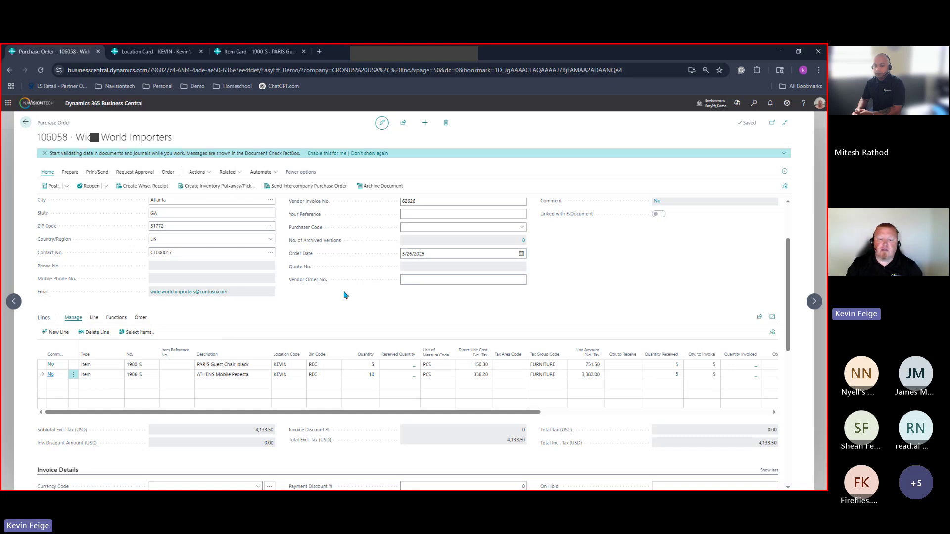
left_click(27, 125)
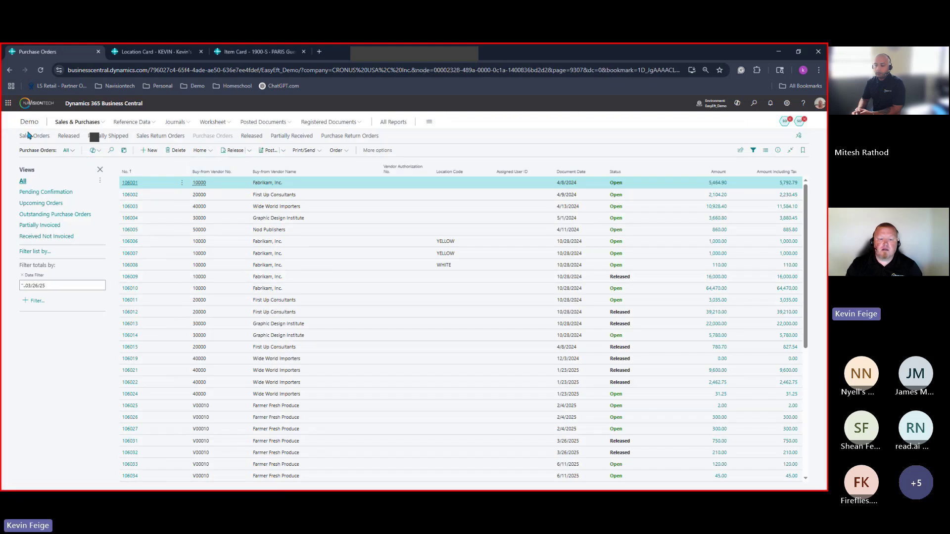
left_click(28, 135)
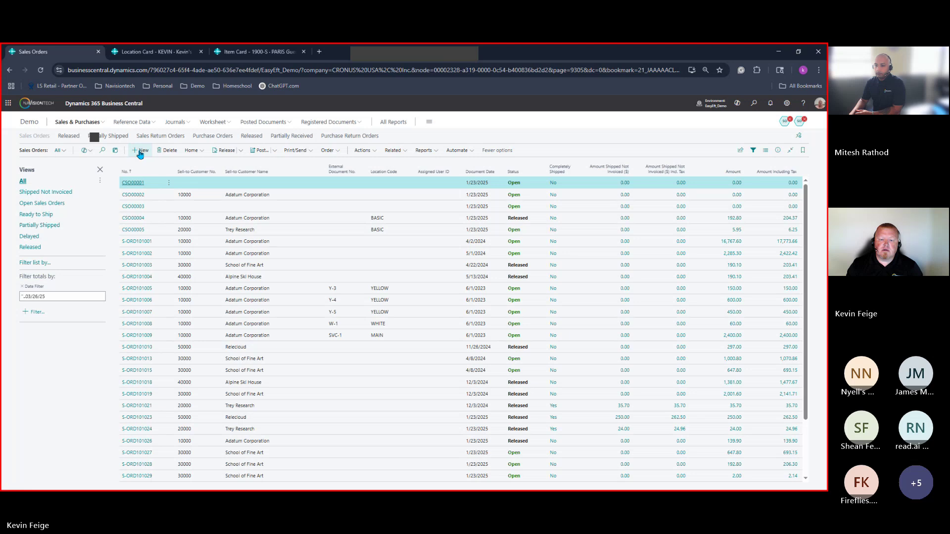
left_click(141, 152)
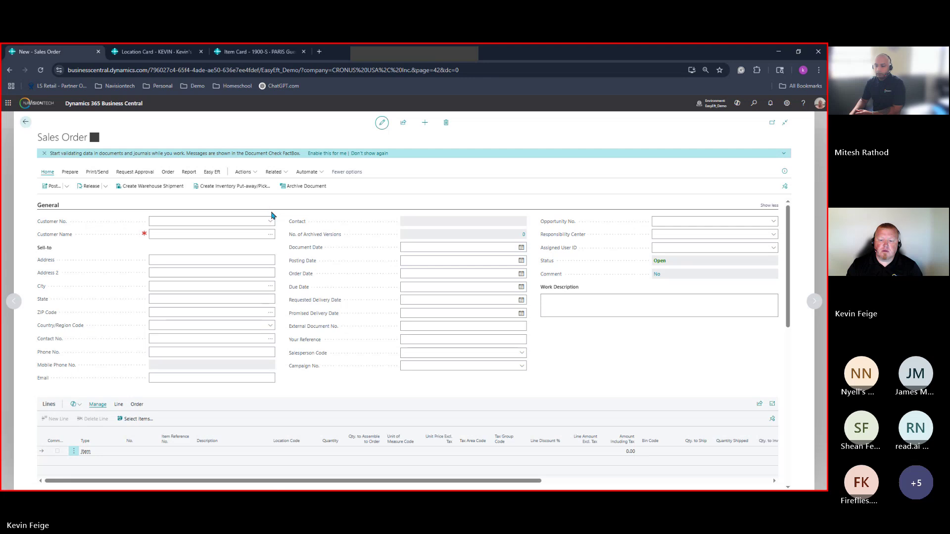
left_click(270, 221)
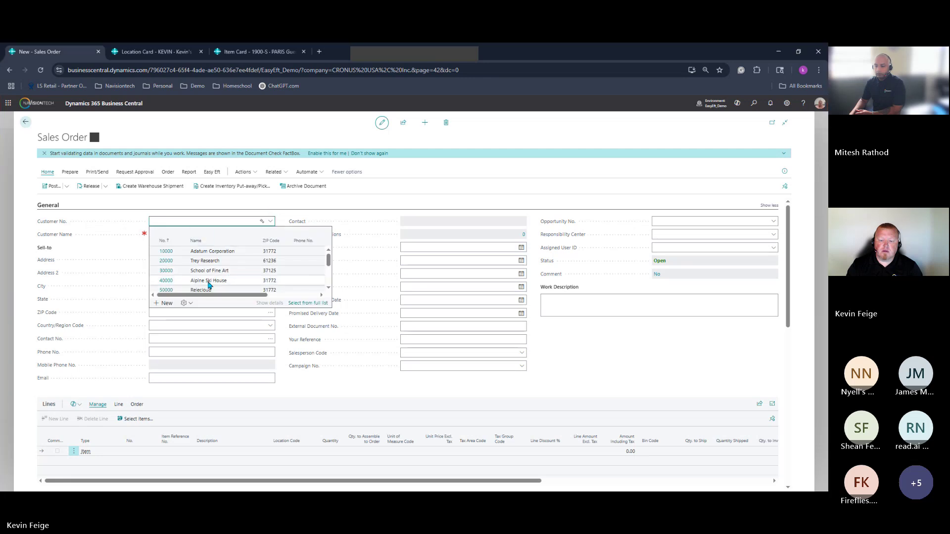
left_click(208, 280)
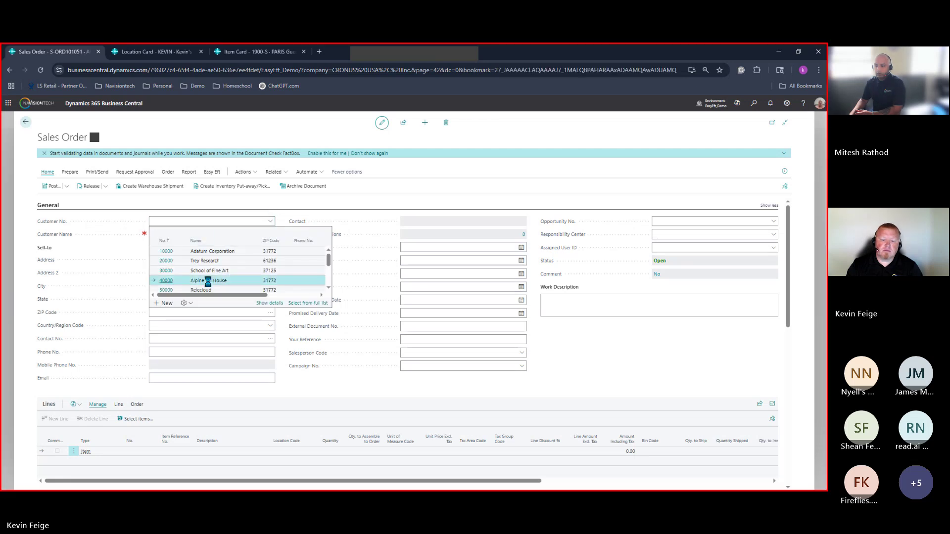
Add the PARIS Guest Chair, black (1900-S) as the item on the sales order's first line
left_click(140, 451)
type("pa")
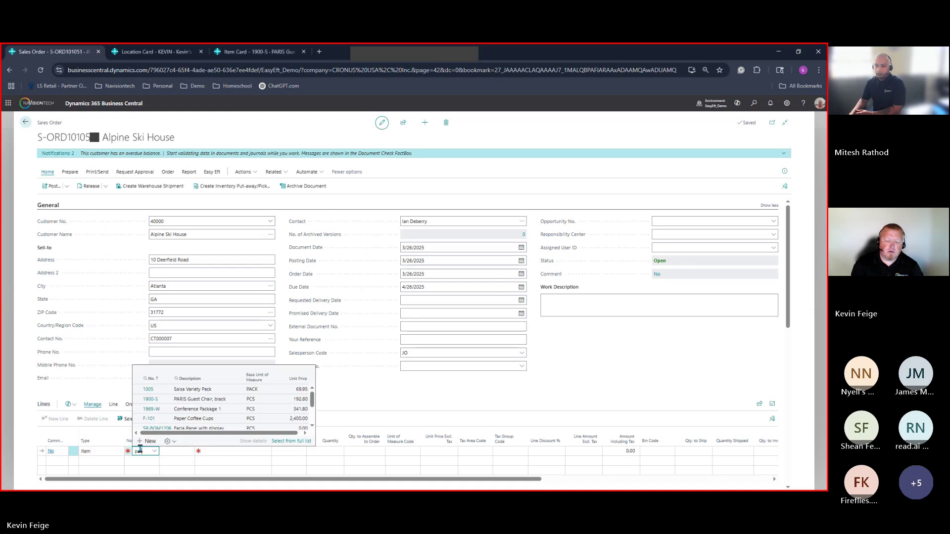
type("r")
scroll(140, 449, "down", 1)
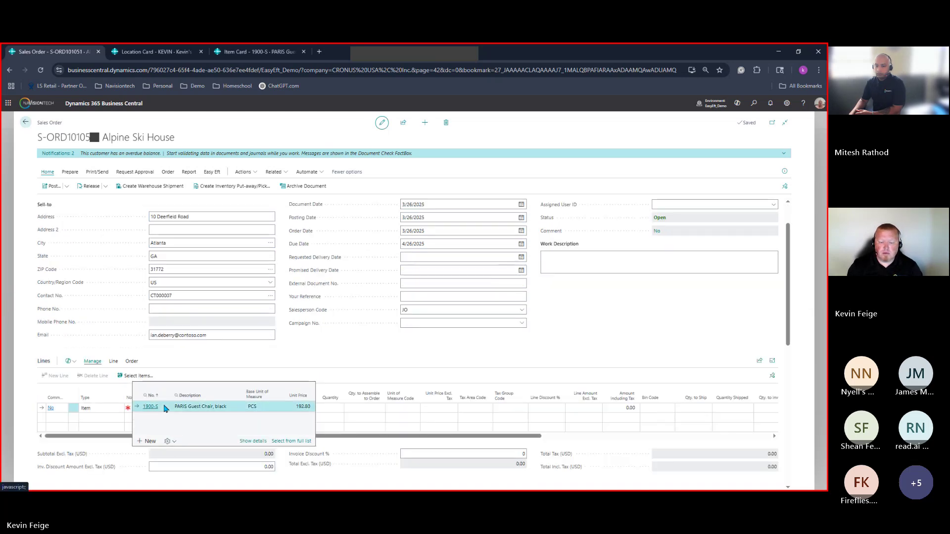
left_click(165, 407)
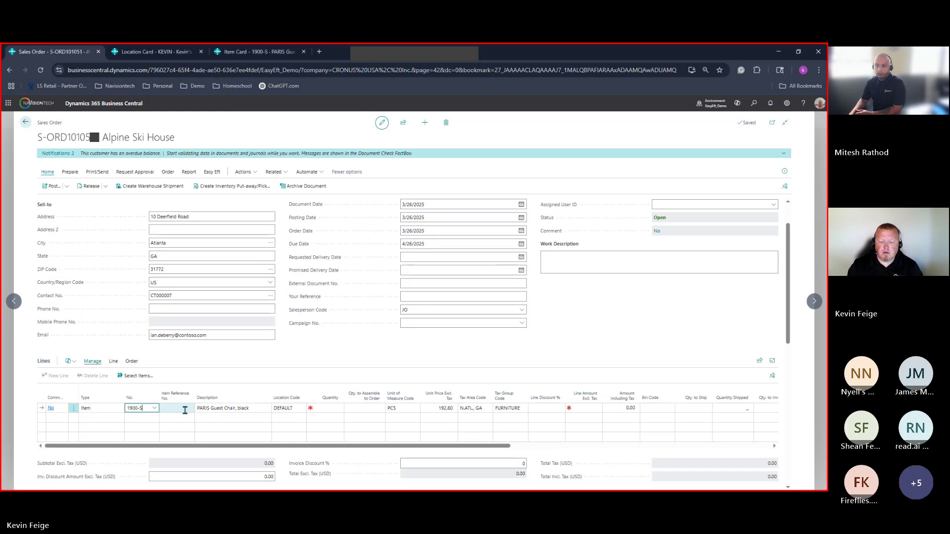
Set the PARIS Guest Chair line's location code to SILVER and its quantity to 1
left_click(296, 409)
type("s")
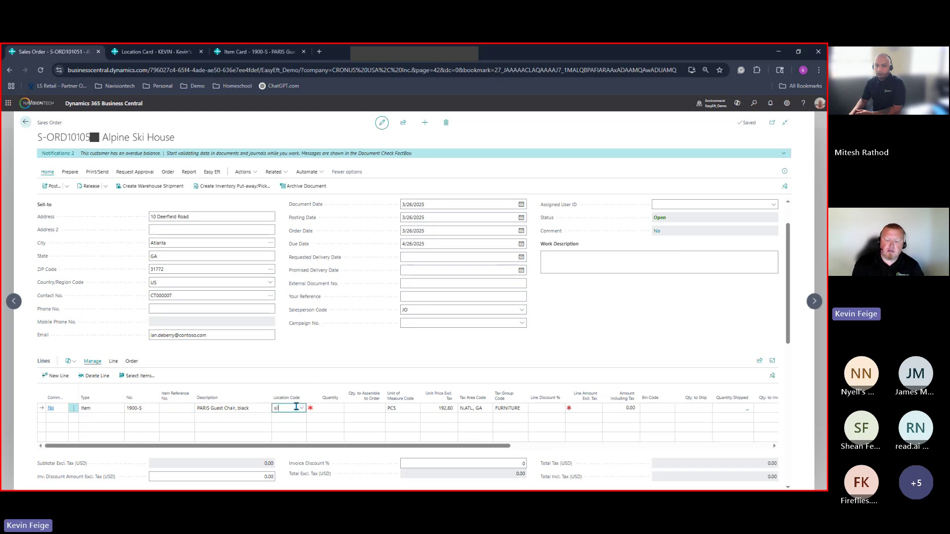
type("ilver")
key("Tab")
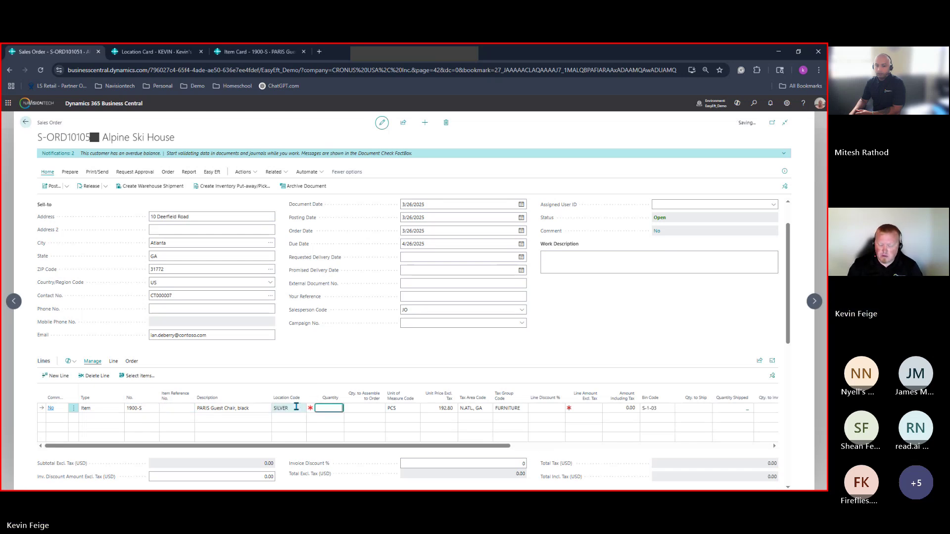
type("1")
key("Tab")
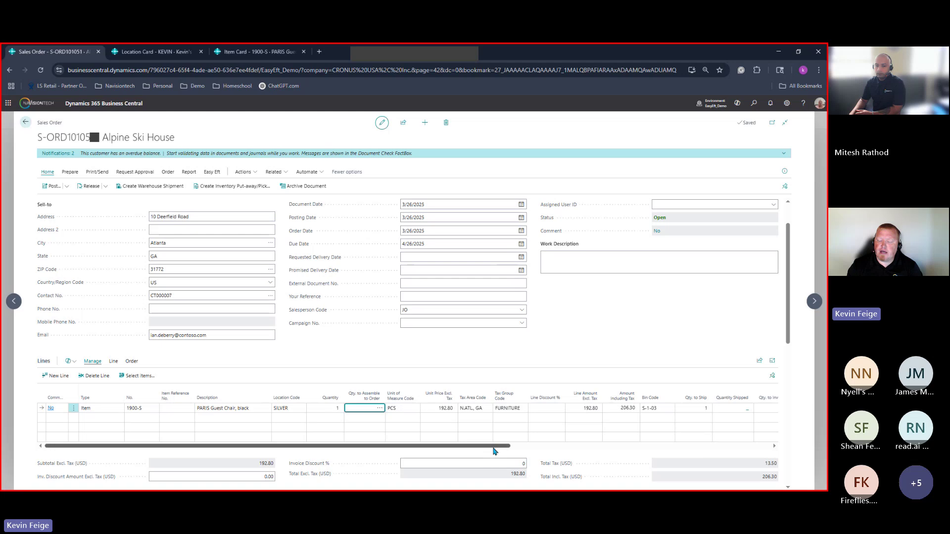
Change the sales line's bin code to S-1-01, chosen from the item's bin contents at the SILVER location
left_click_drag(494, 447, 543, 451)
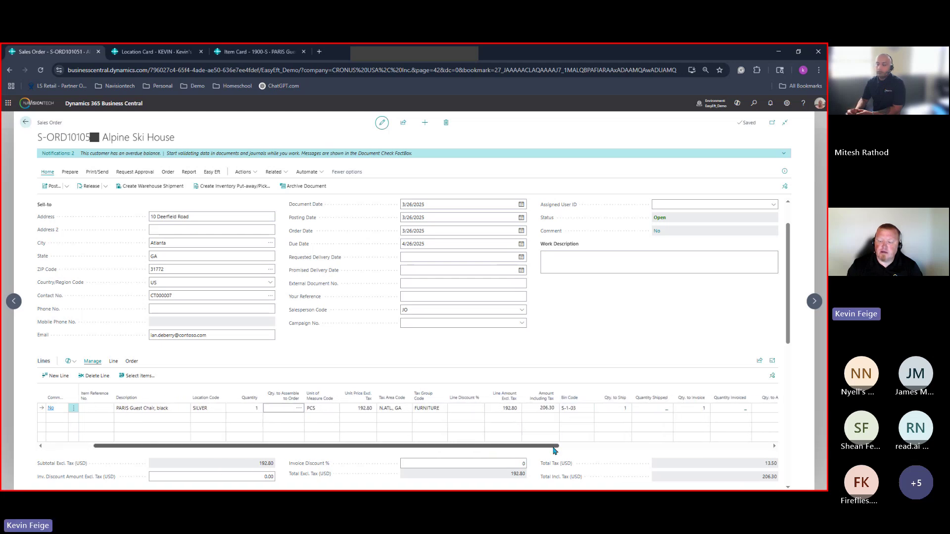
left_click_drag(559, 448, 610, 451)
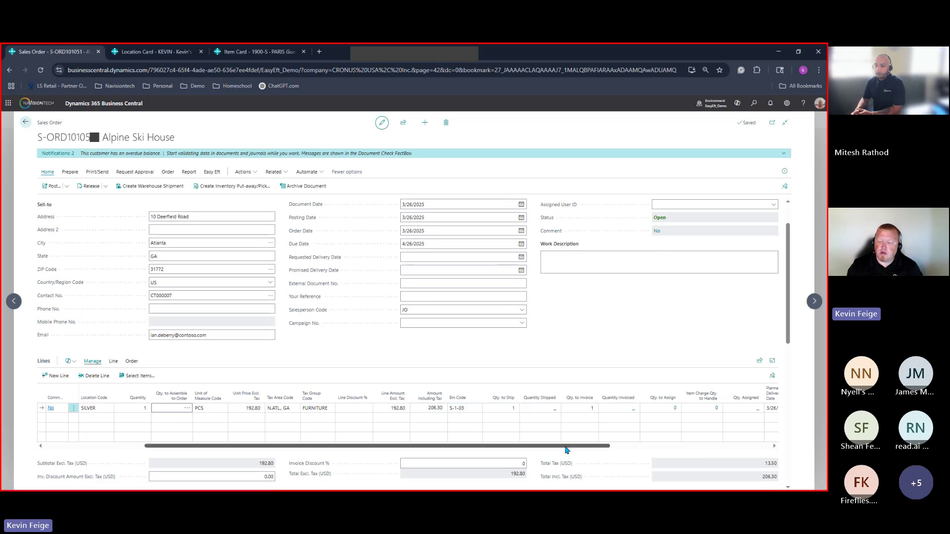
left_click_drag(567, 450, 473, 450)
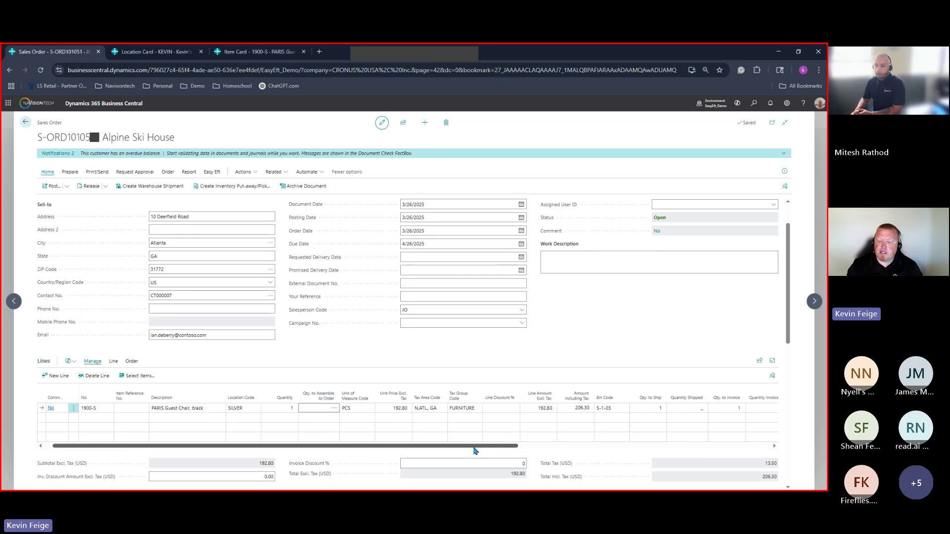
left_click(621, 408)
left_click(625, 409)
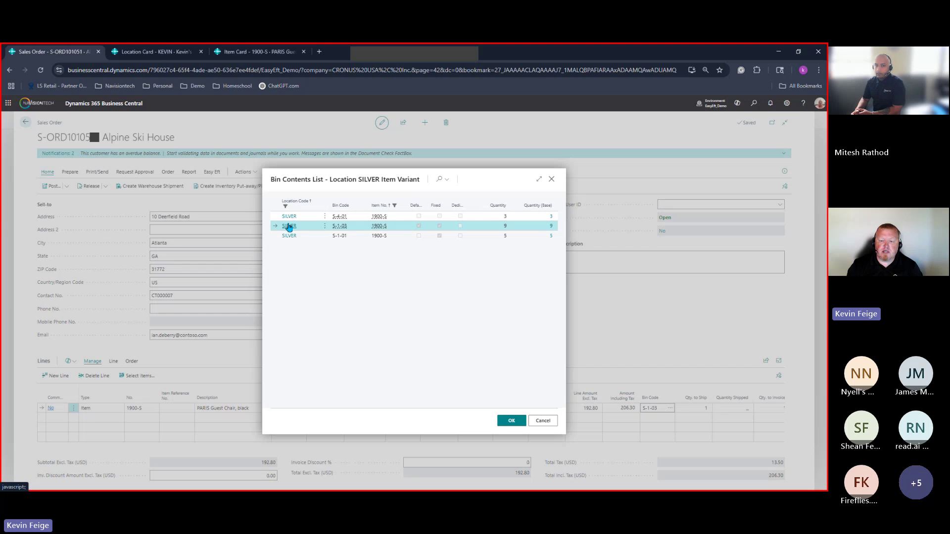
left_click(376, 237)
left_click(512, 420)
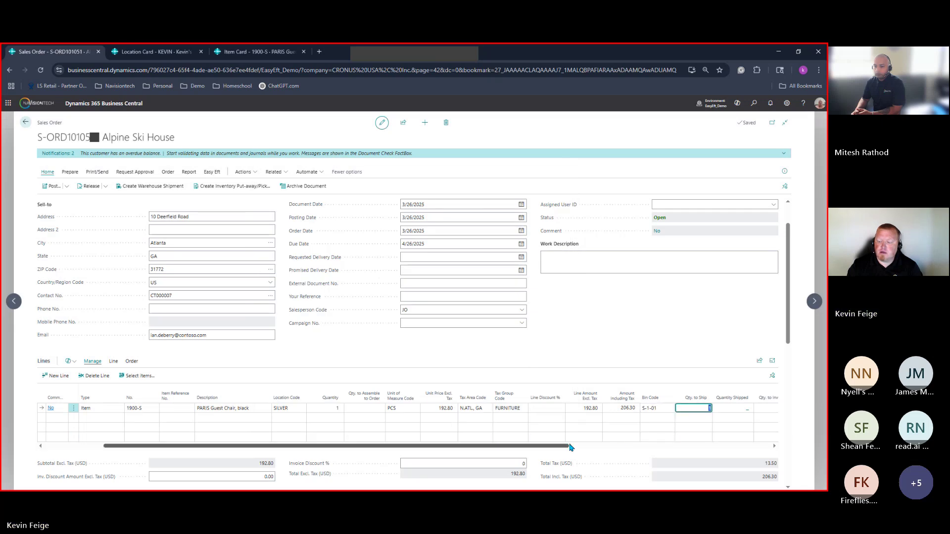
left_click_drag(524, 445, 494, 449)
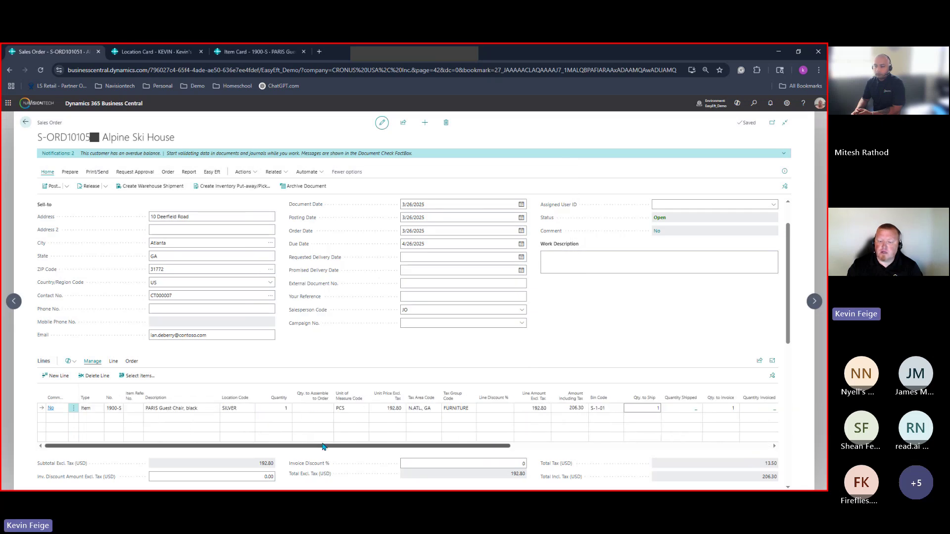
Post the sales order with Ship and Invoice, open the posted invoice and decline the browser's offer to save the address
left_click(66, 188)
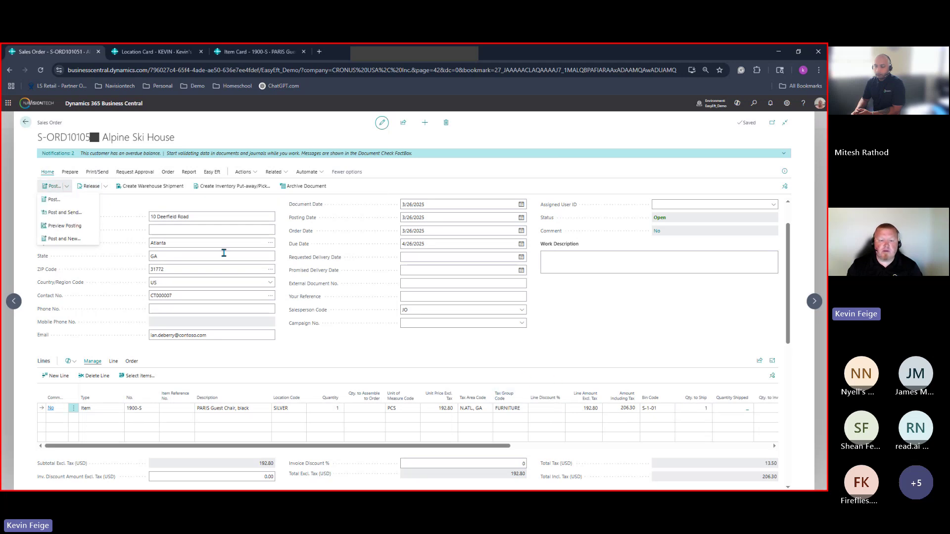
left_click(55, 199)
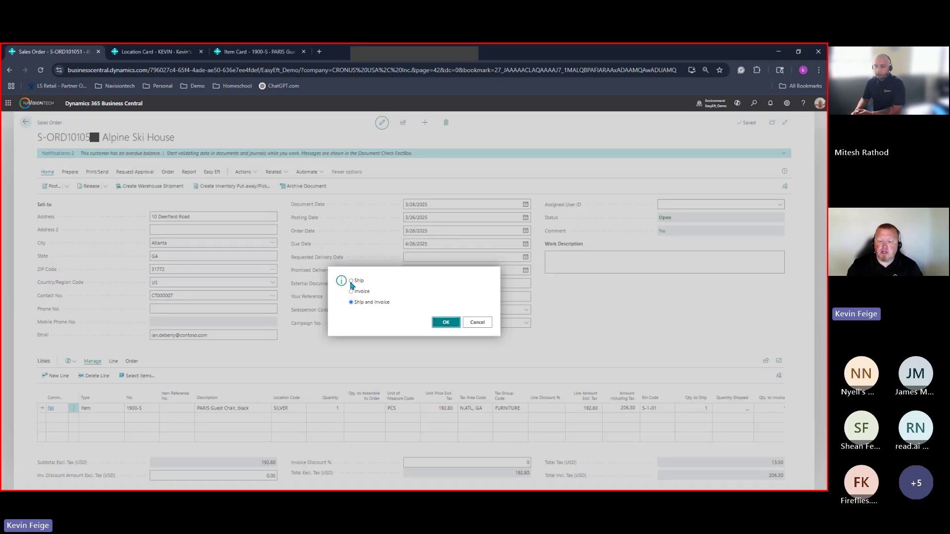
left_click(446, 323)
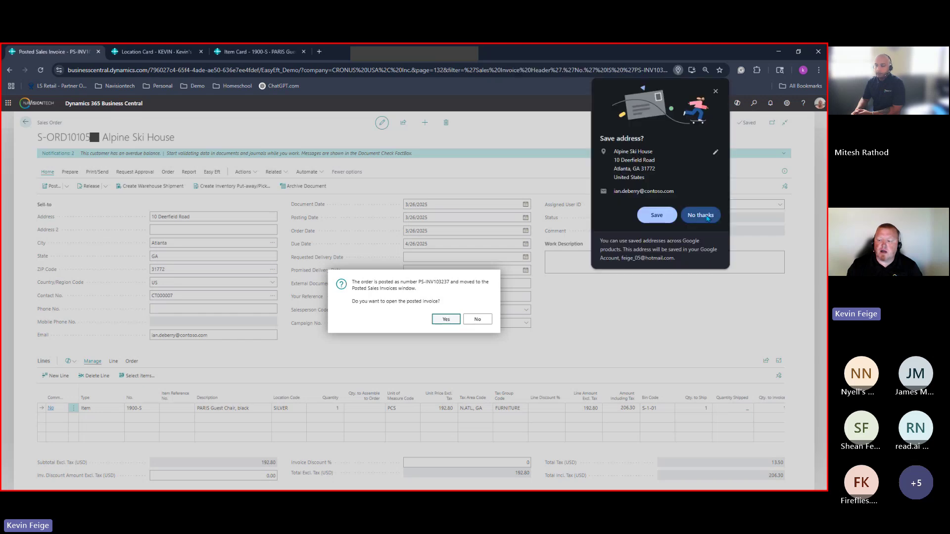
left_click(708, 217)
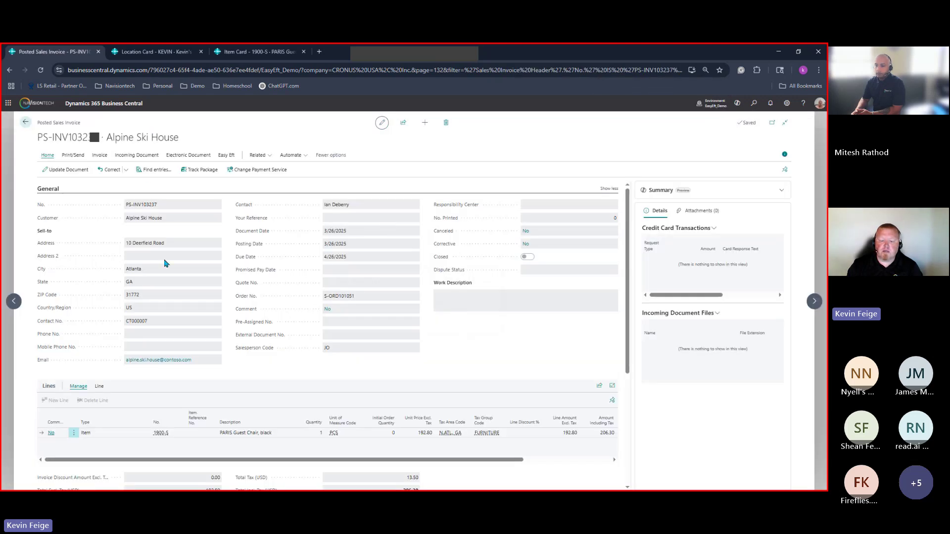
Review the posted sales invoice's lines and invoice details, and return to the sales orders list
scroll(238, 333, "down", 3)
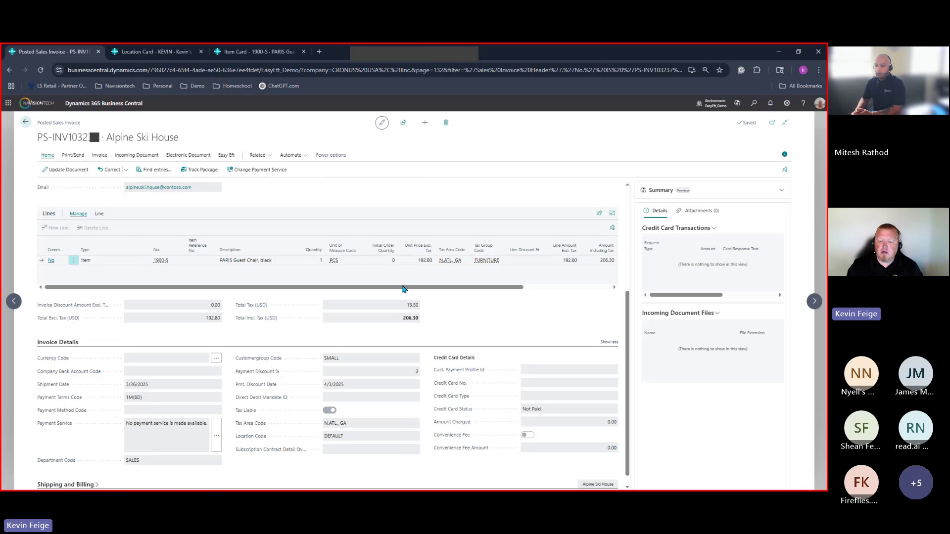
scroll(242, 293, "up", 3)
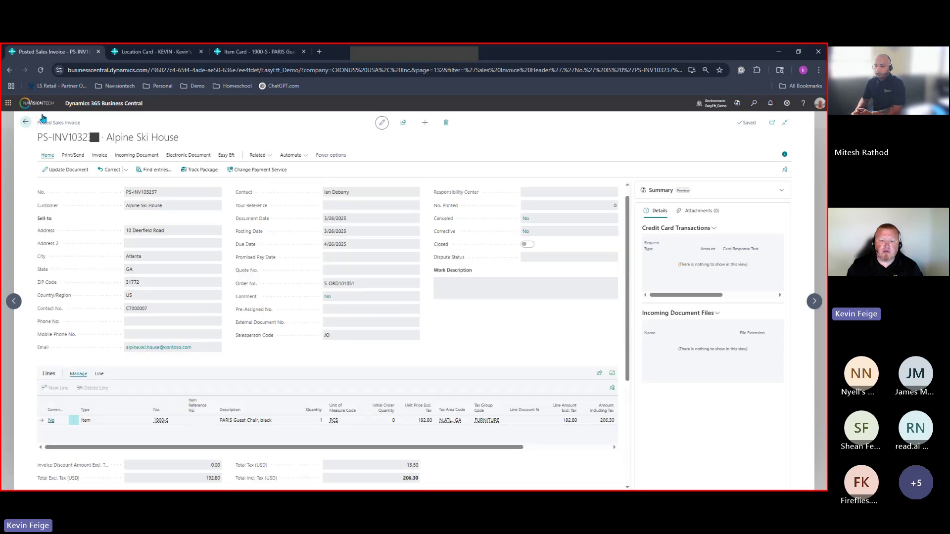
left_click(25, 121)
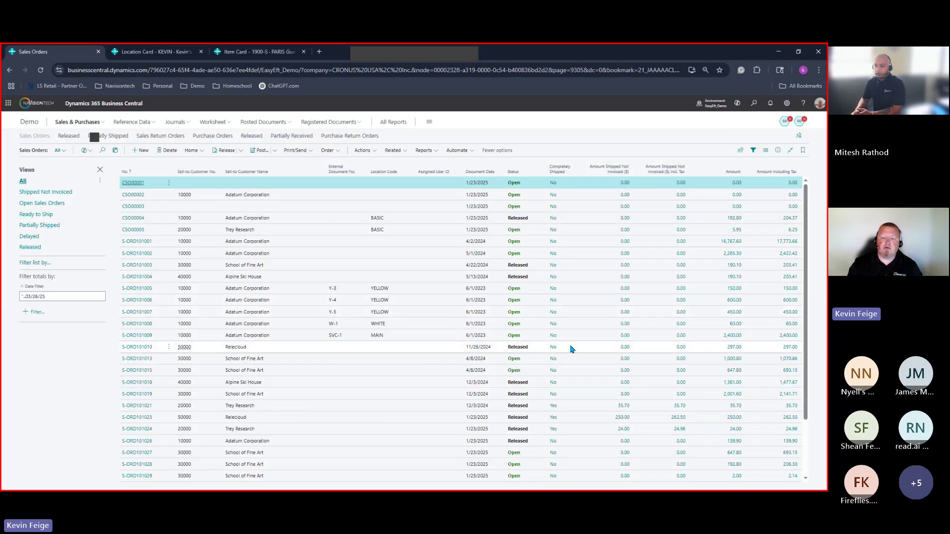
Create a new sales order for the customer School of Fine Art
left_click(143, 152)
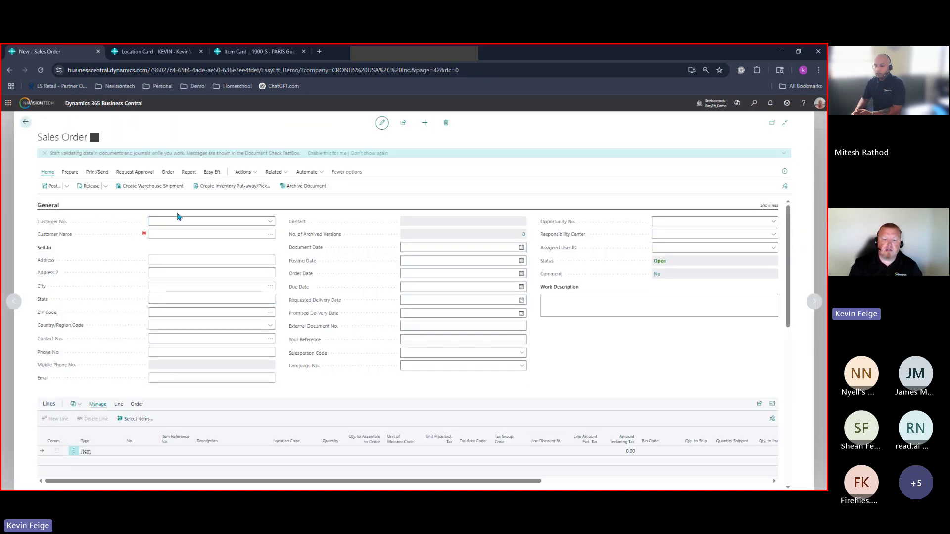
left_click(268, 221)
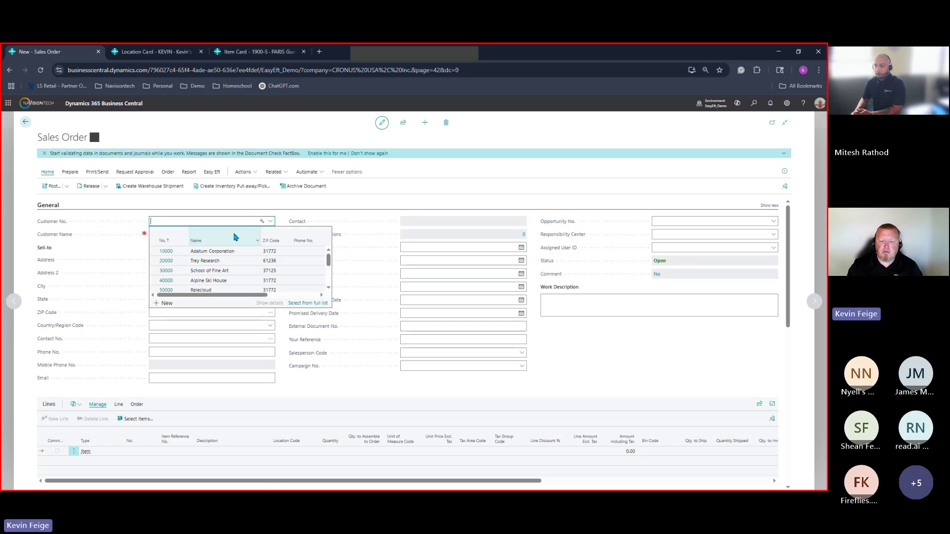
left_click(185, 275)
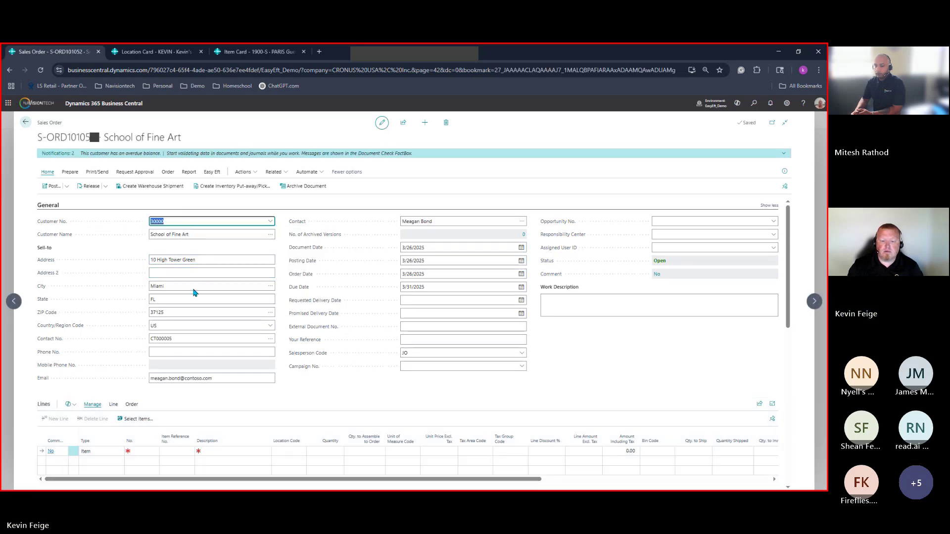
Add an order line for item "paris" with quantity 5, using the location whose card is open in another browser tab
left_click(139, 452)
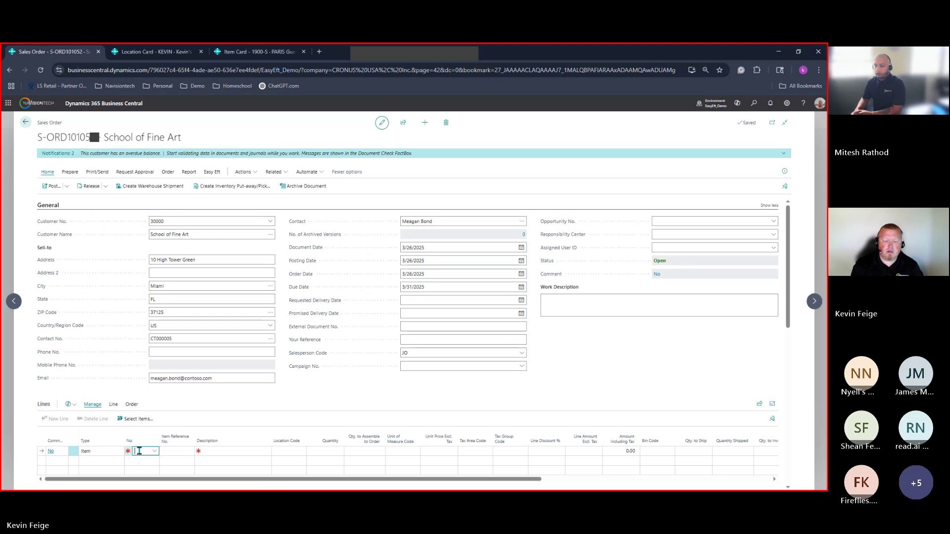
type("paris")
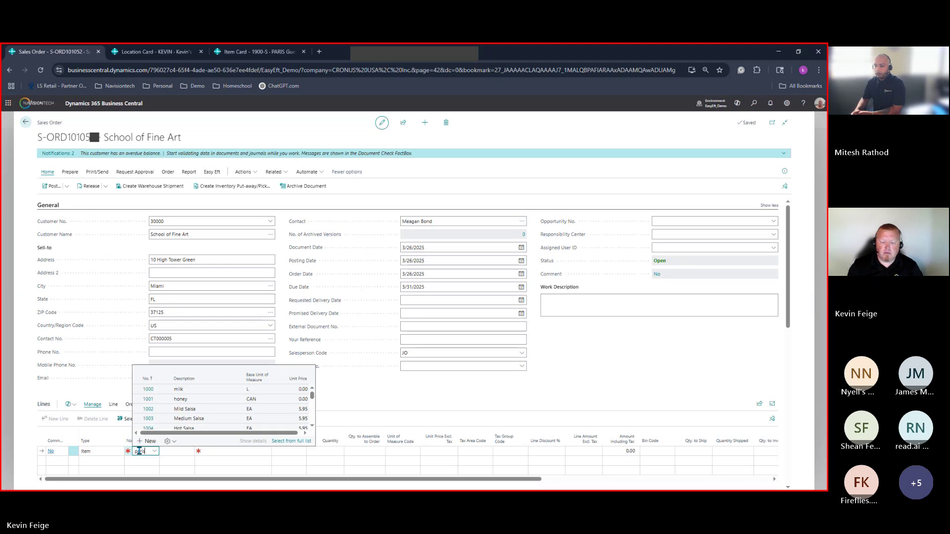
key("Tab")
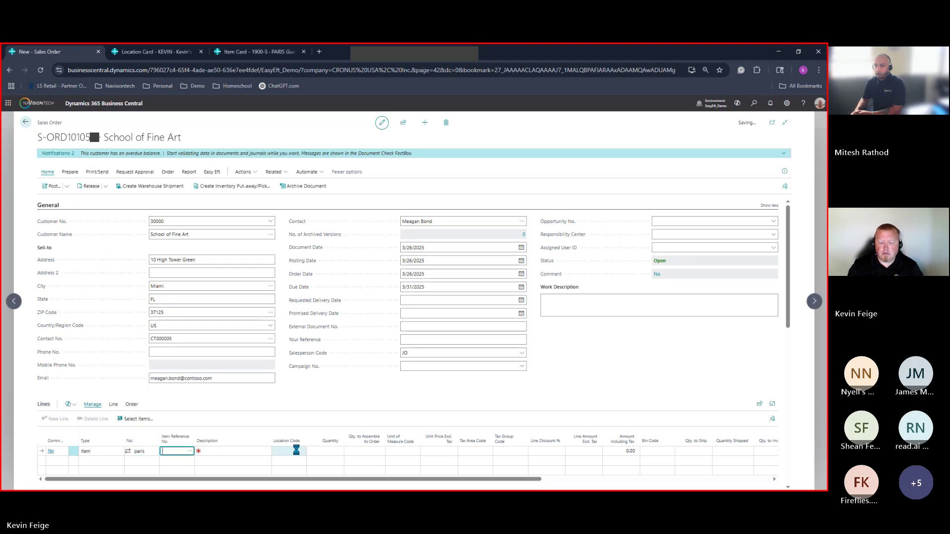
left_click(296, 451)
type("ke")
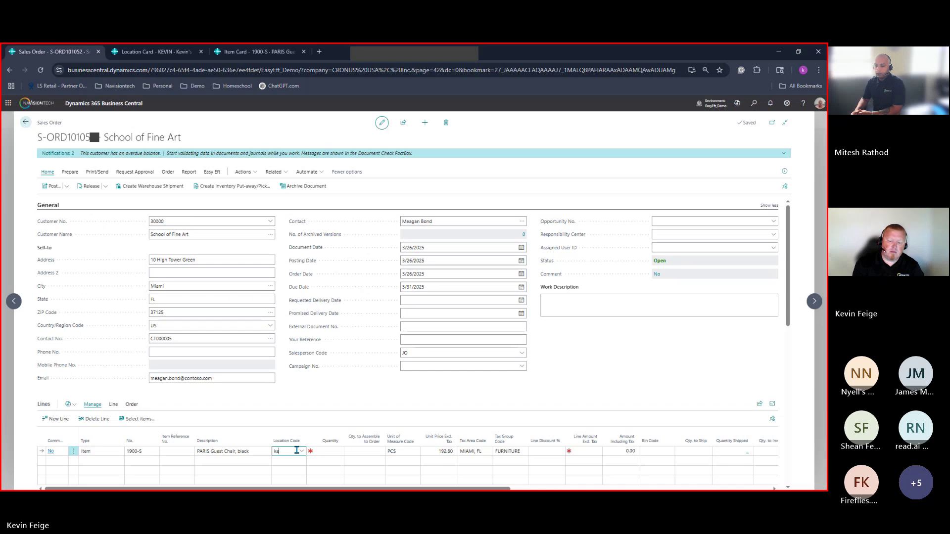
type("vin")
key("Tab")
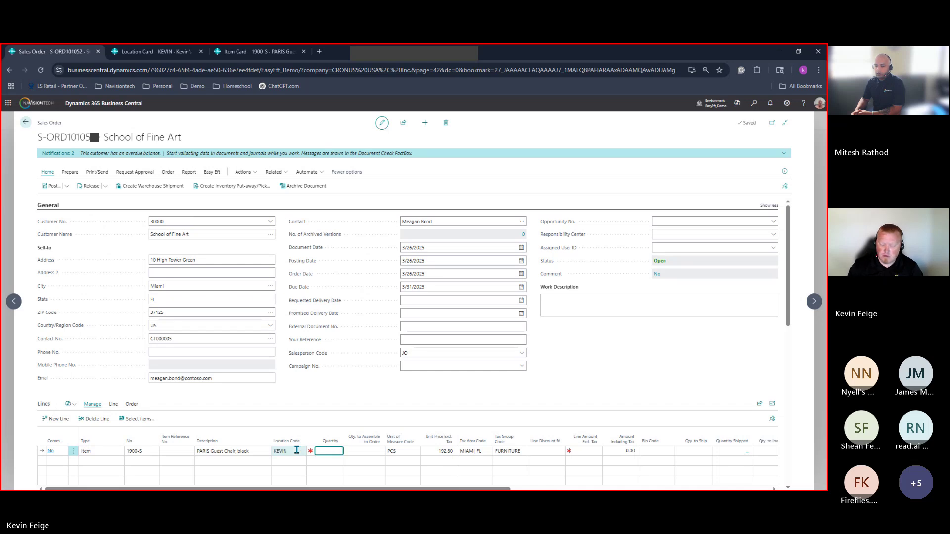
type("5")
key("Tab")
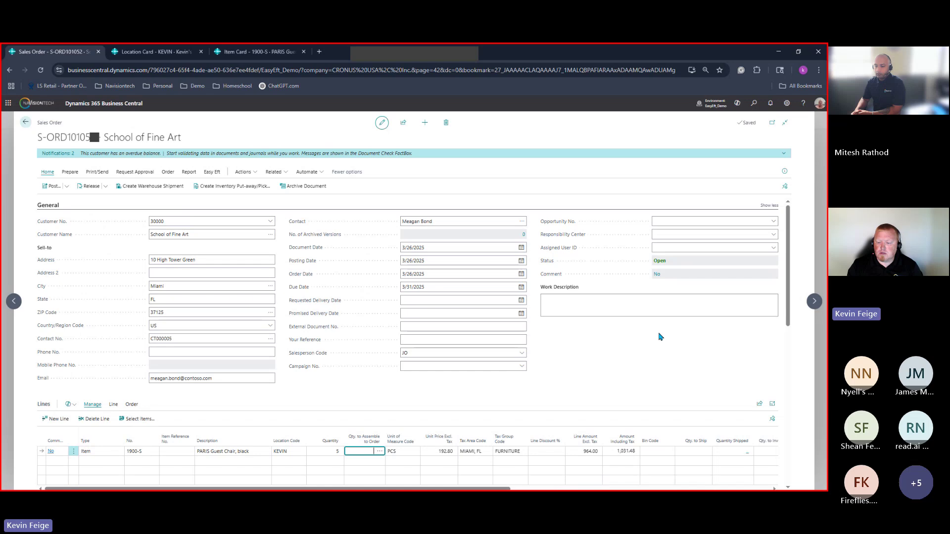
Examine the School of Fine Art order's line, including its bin code and quantity to ship, and the invoice details
scroll(665, 329, "down", 2)
scroll(665, 329, "up", 2)
scroll(511, 446, "down", 2)
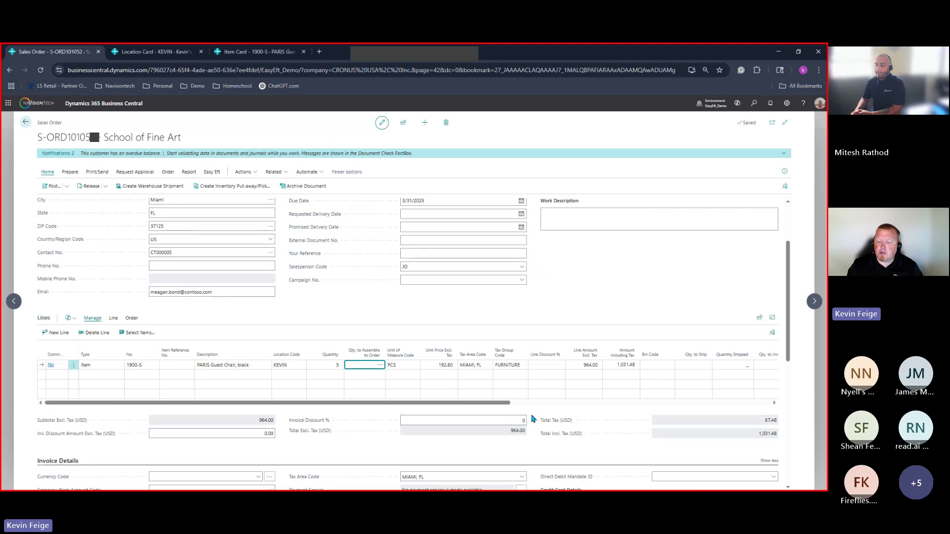
mouse_move(504, 405)
left_mouse_down()
mouse_move(612, 407)
mouse_move(512, 405)
left_mouse_up()
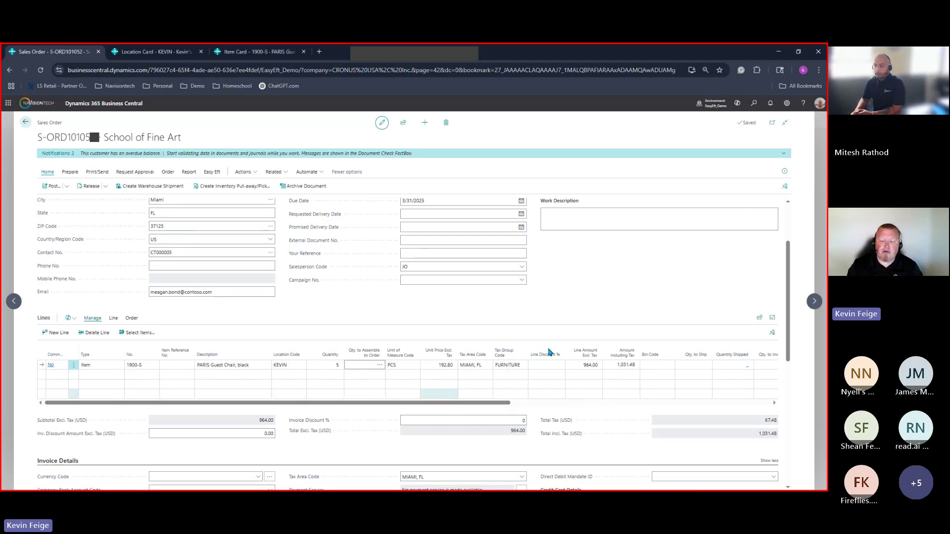
scroll(596, 345, "up", 2)
scroll(597, 345, "down", 2)
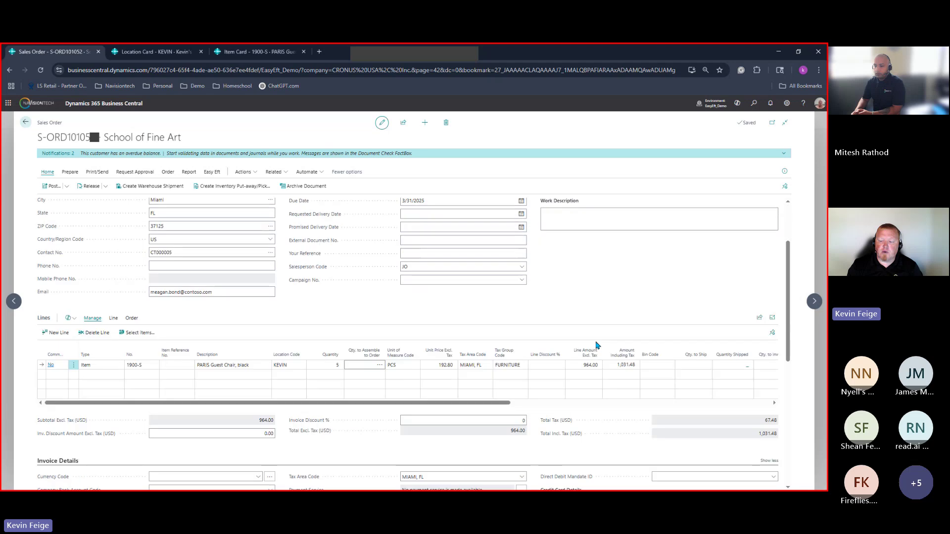
scroll(589, 346, "up", 2)
scroll(376, 401, "down", 4)
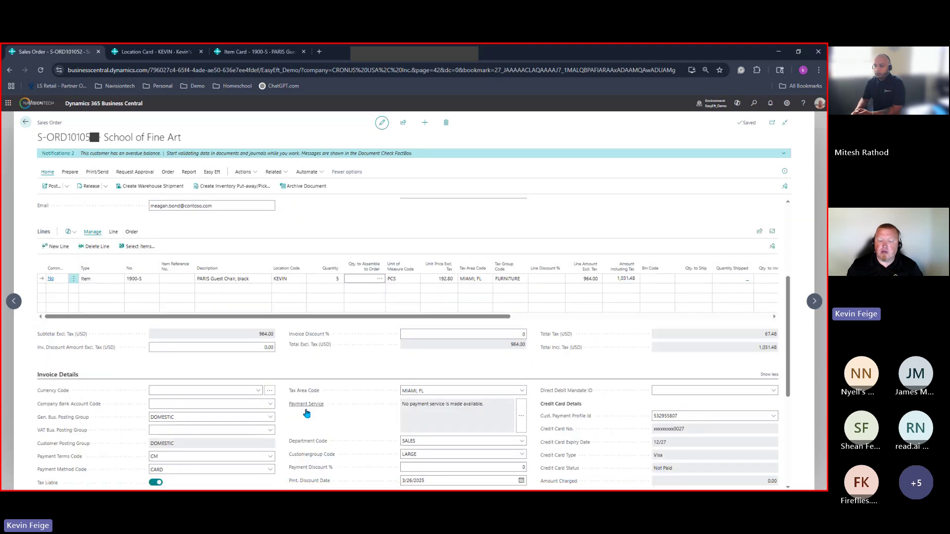
scroll(316, 411, "up", 4)
Release the School of Fine Art sales order and create a warehouse shipment from it
left_click(85, 191)
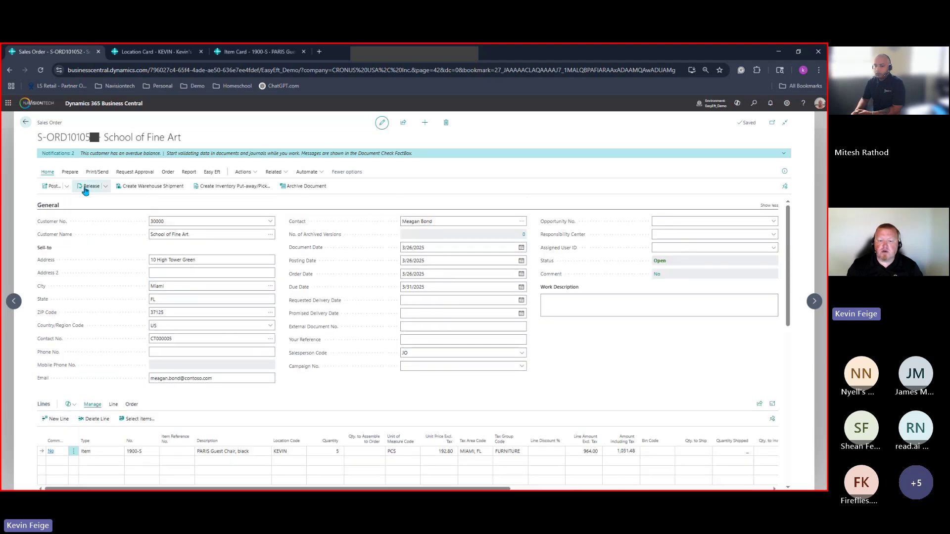
left_click(157, 186)
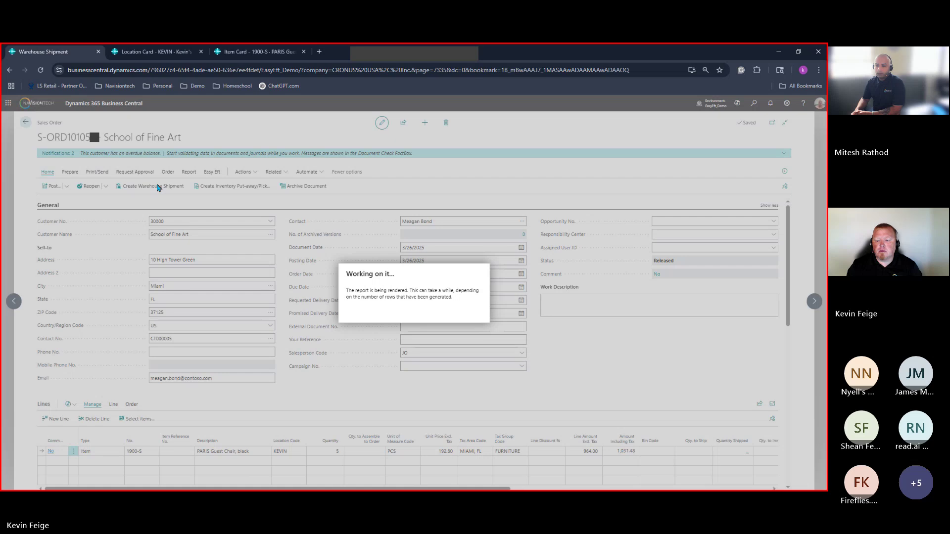
left_click(476, 318)
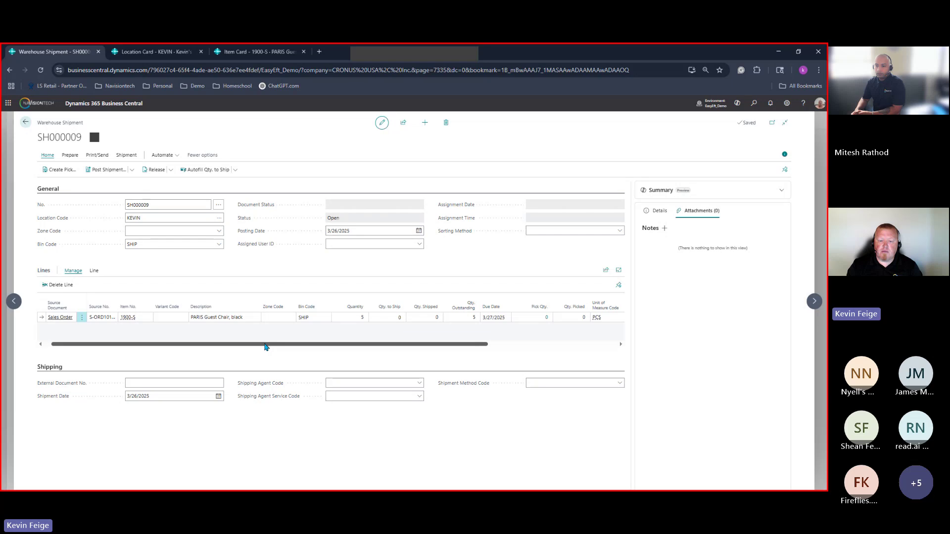
Examine the default receipt, shipment and assembly bin codes set on the shipment's location card
left_click(301, 317)
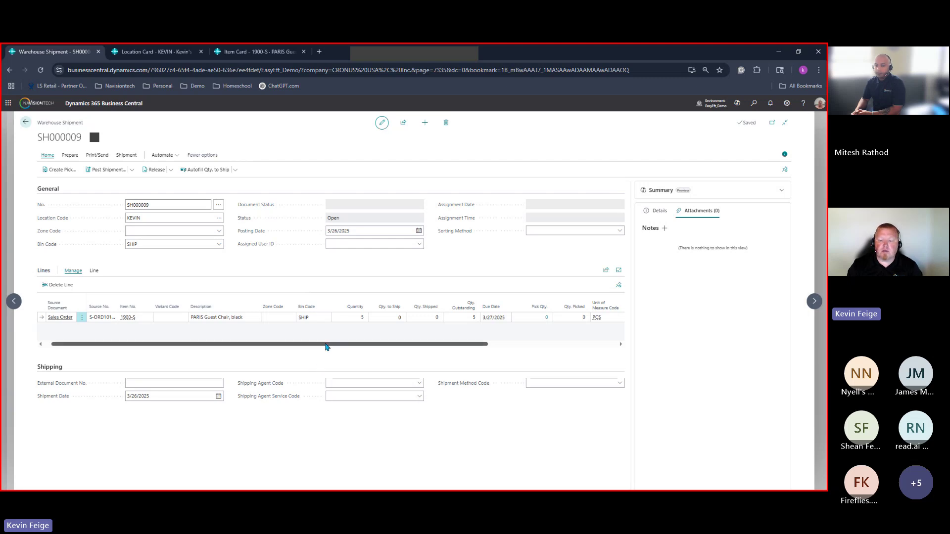
left_click(170, 52)
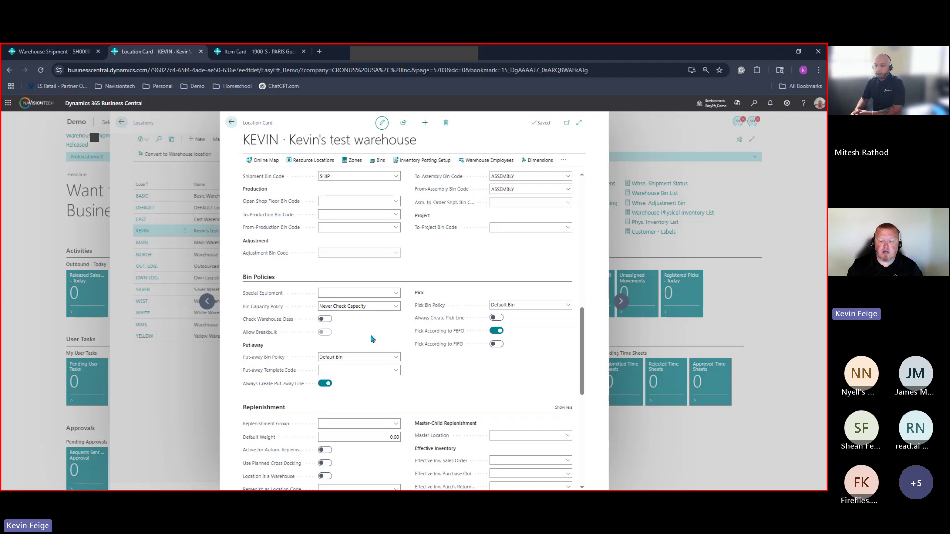
scroll(397, 367, "down", 4)
scroll(397, 370, "up", 7)
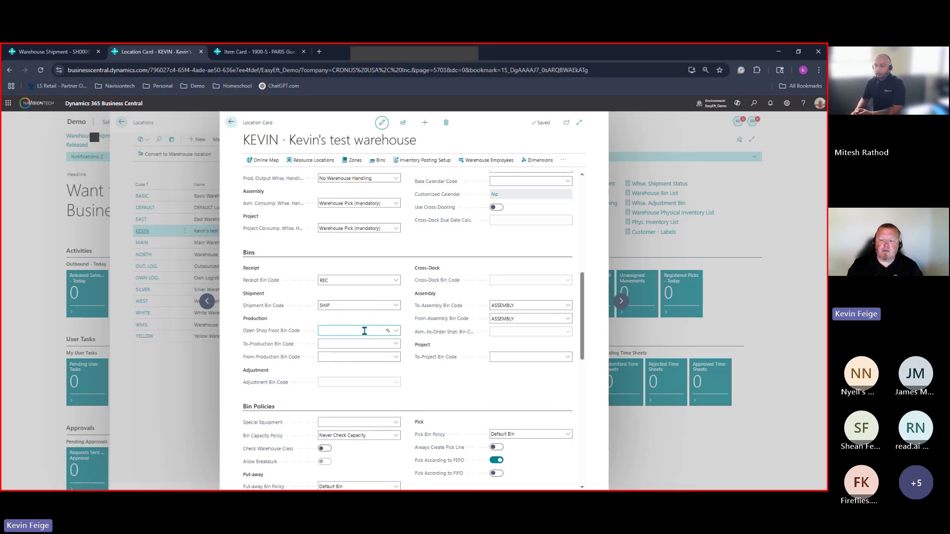
scroll(365, 332, "up", 1)
left_click(378, 402)
scroll(379, 404, "down", 2)
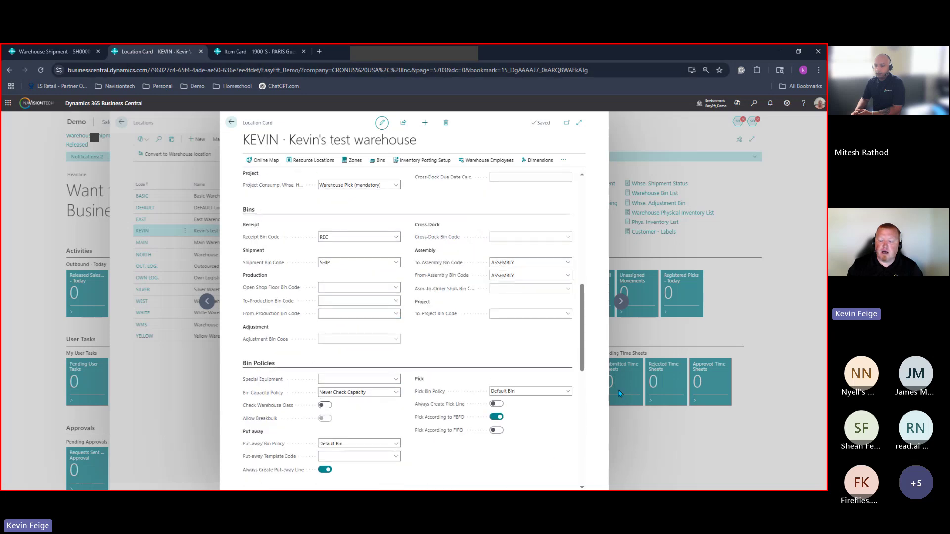
scroll(396, 391, "down", 2)
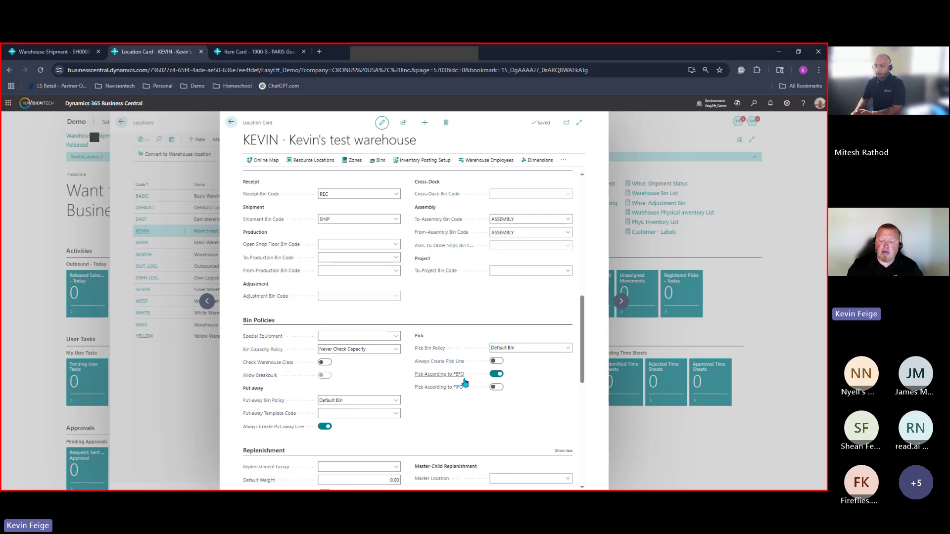
Review the location's pick policies, including Pick Bin Policy, Always Create Pick Line and the FEFO and FIFO settings, and return to the warehouse shipment
scroll(449, 370, "down", 4)
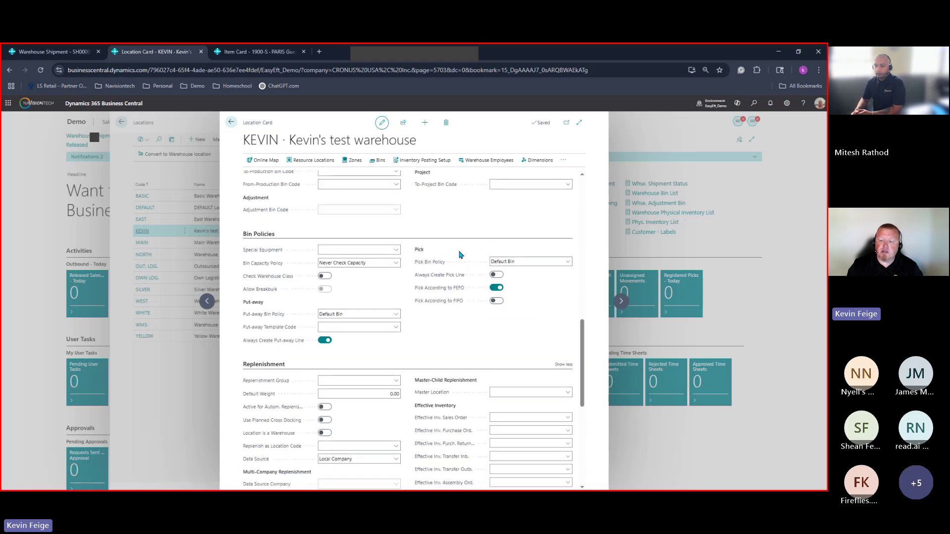
left_click(555, 265)
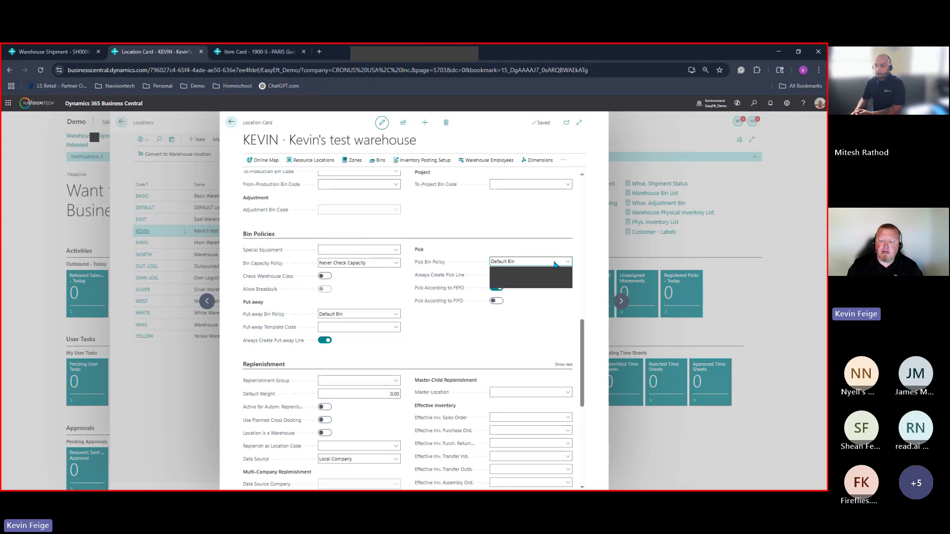
left_click(556, 264)
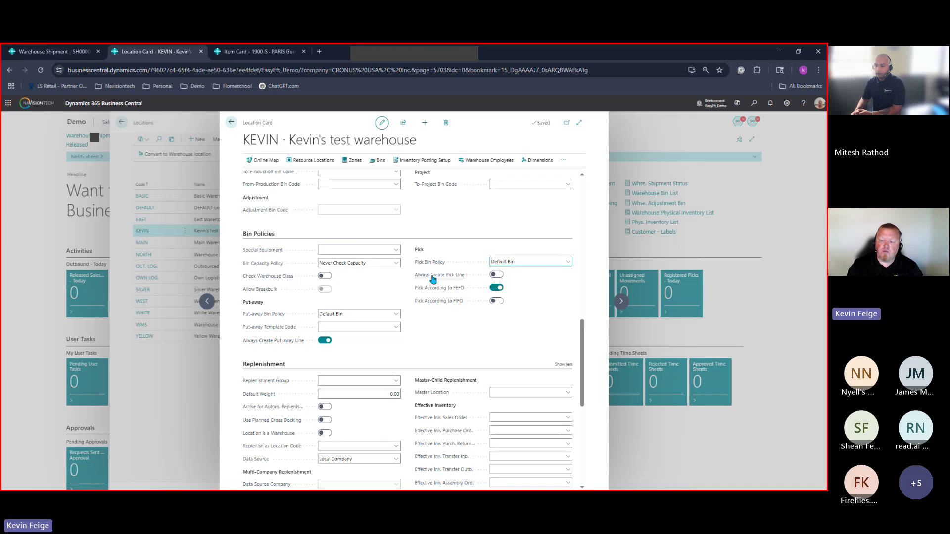
mouse_move(450, 282)
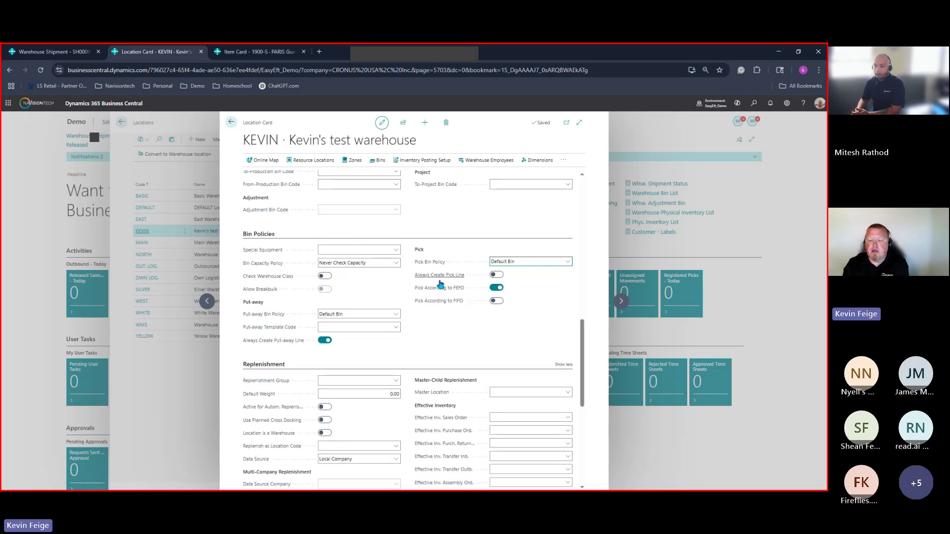
left_click(456, 287)
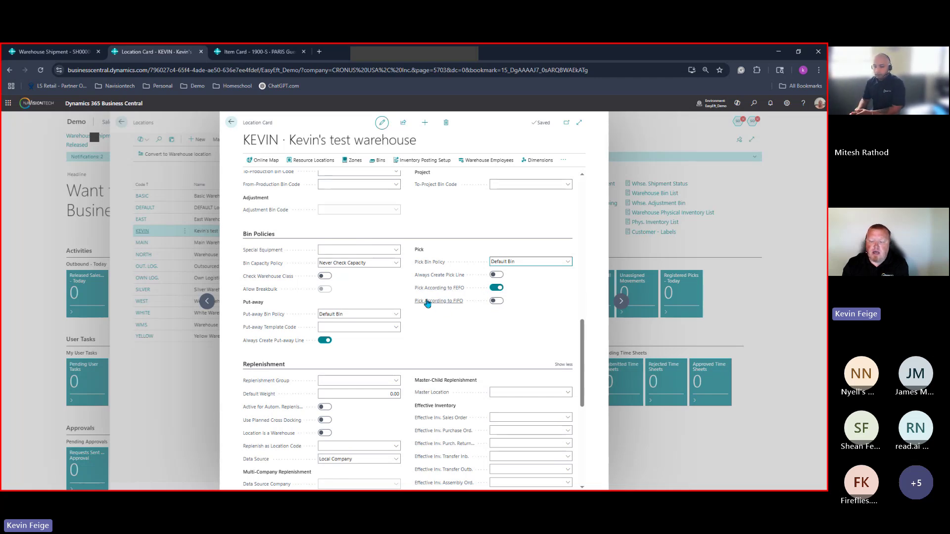
mouse_move(456, 304)
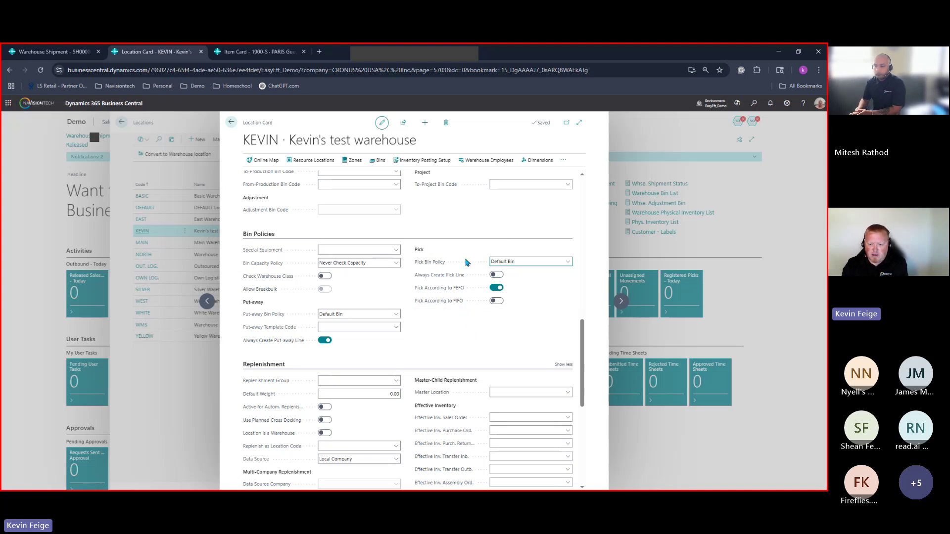
left_click(231, 124)
left_click(49, 52)
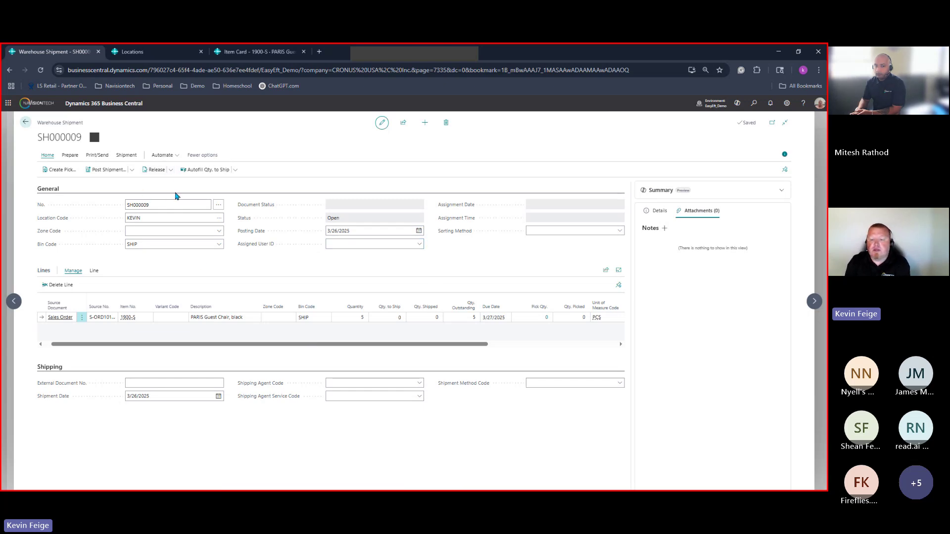
Create a warehouse pick from the shipment, leaving the assigned user and sorting method blank and all other options off
left_click(63, 174)
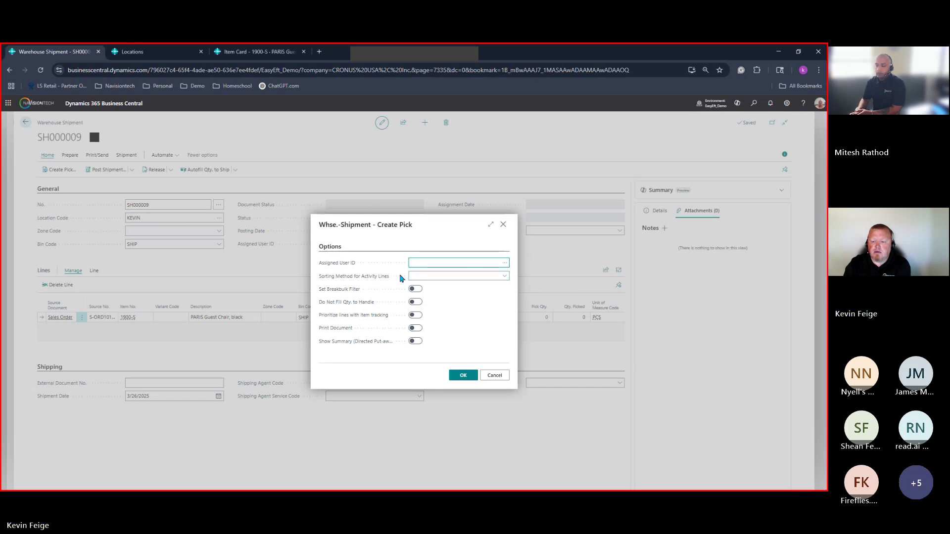
left_click(505, 263)
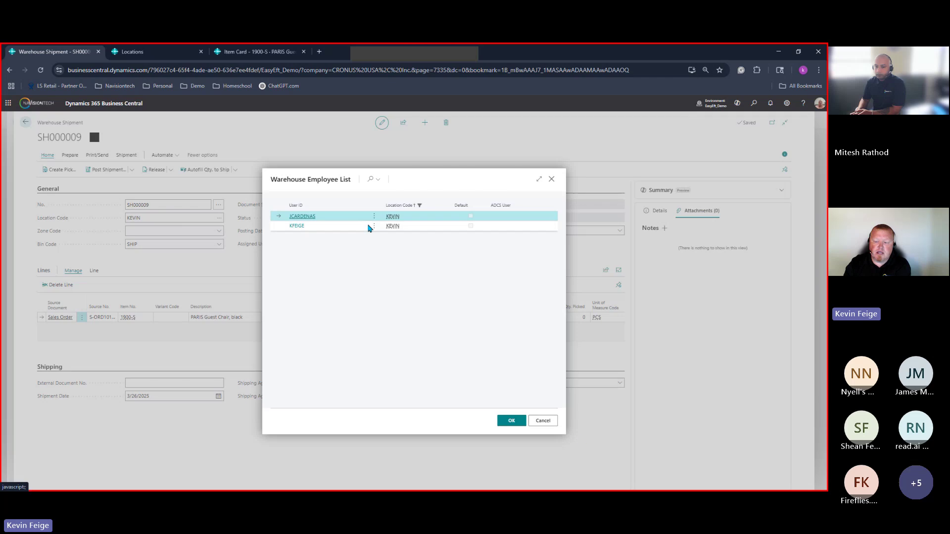
left_click(541, 420)
left_click(497, 276)
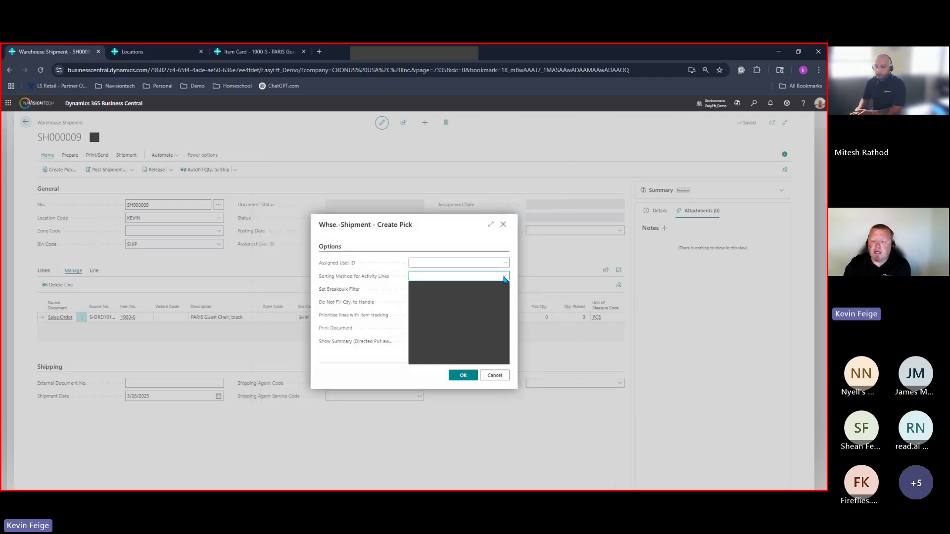
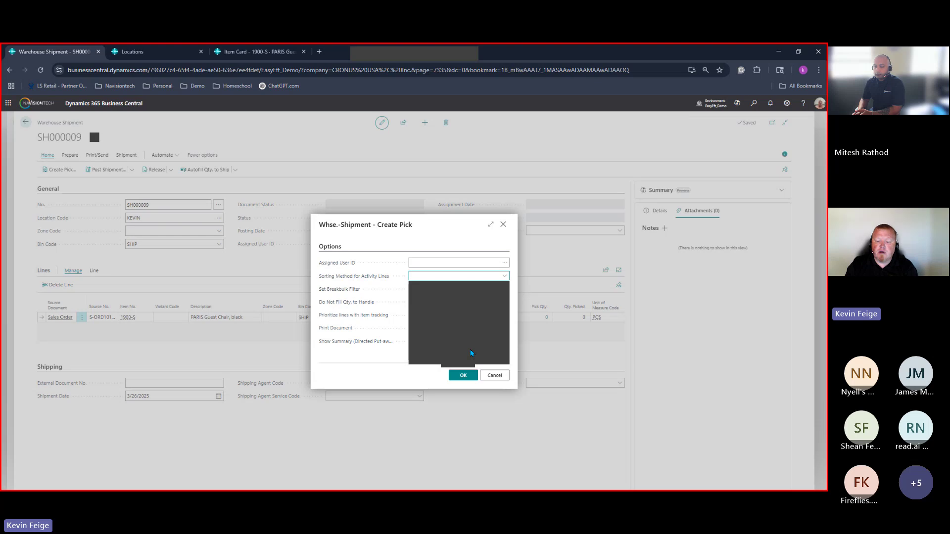
left_click(350, 384)
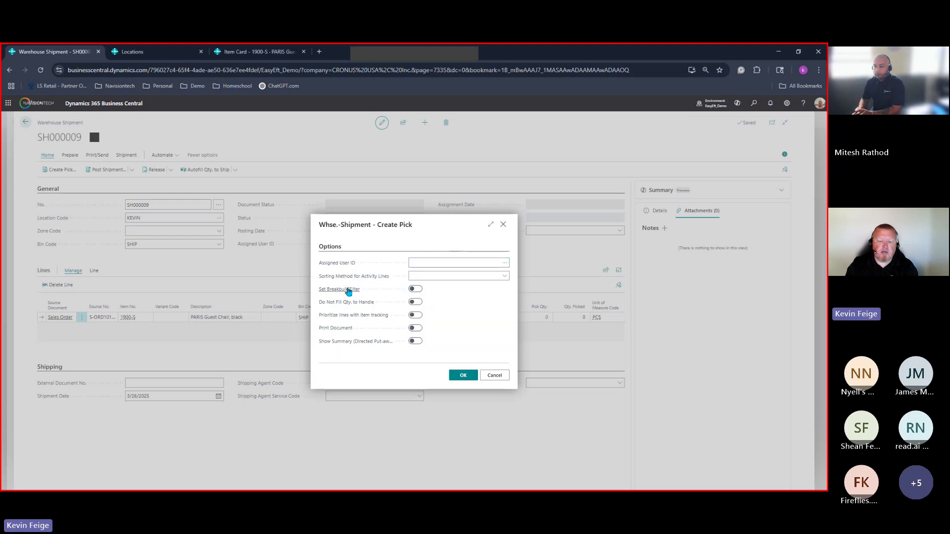
mouse_move(345, 291)
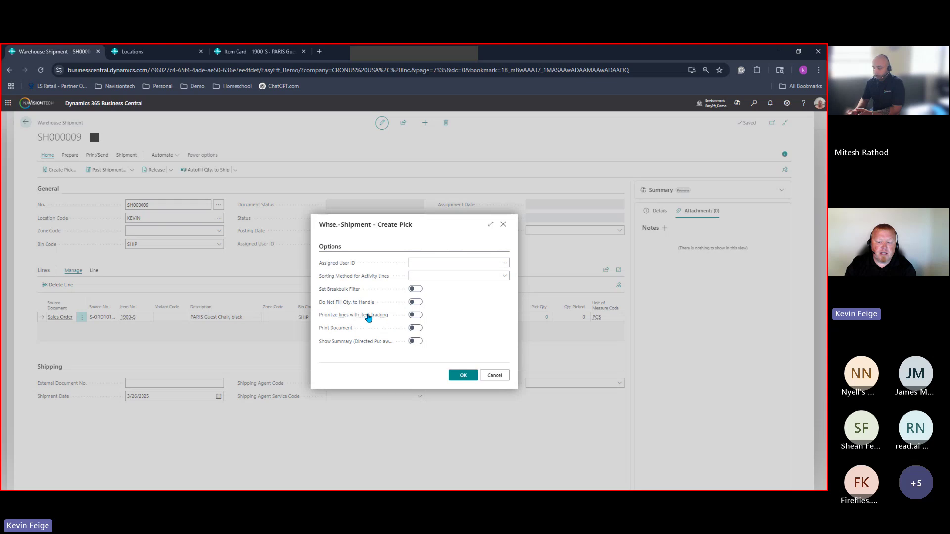
mouse_move(351, 321)
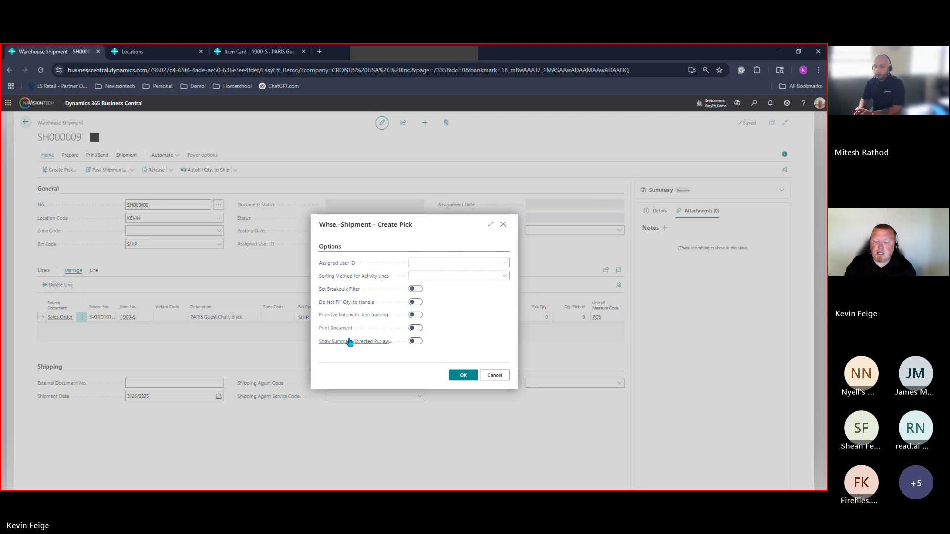
mouse_move(347, 343)
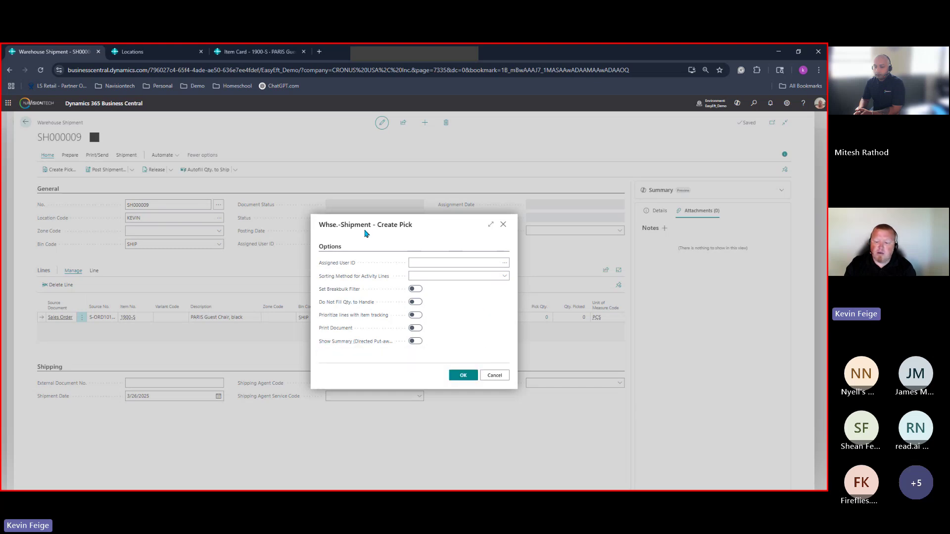
left_click(461, 376)
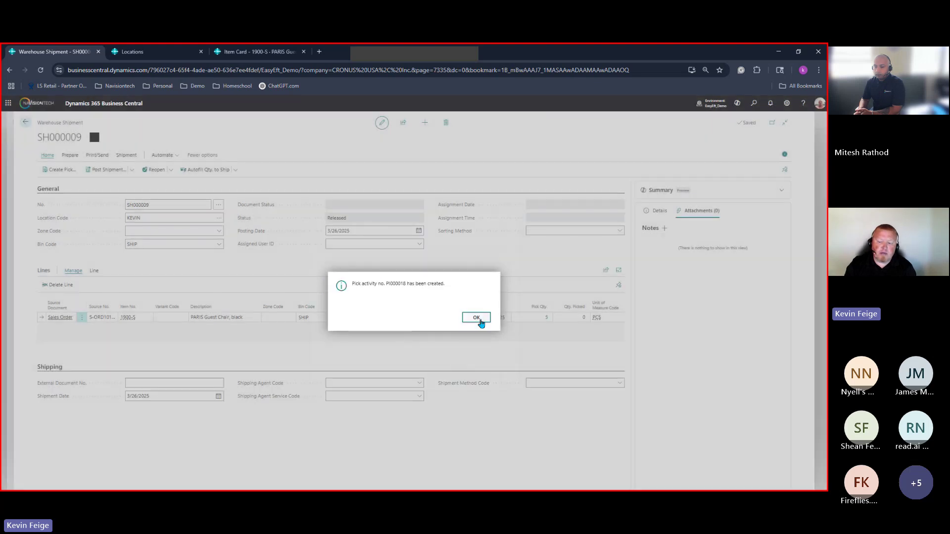
left_click(476, 317)
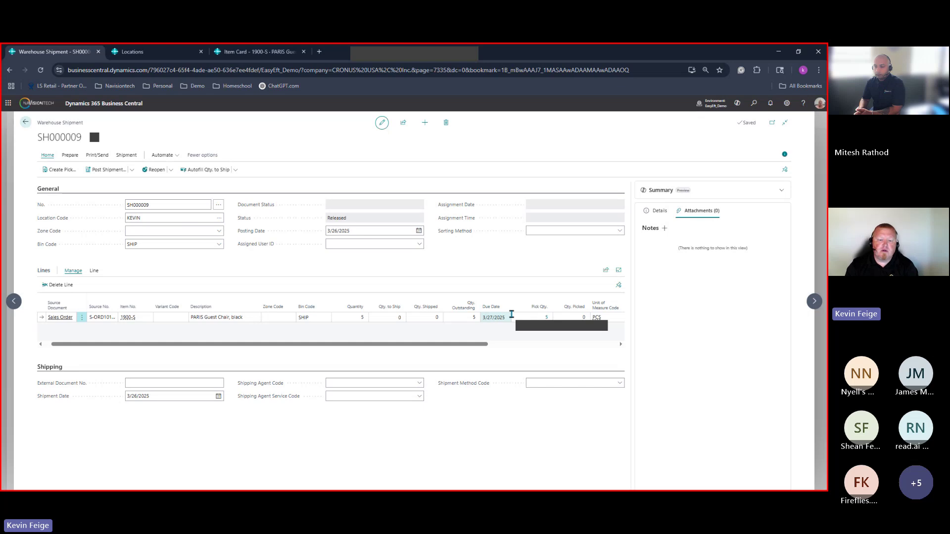
Preview the printable Warehouse Shipment report for this shipment and close the preview
left_click(96, 155)
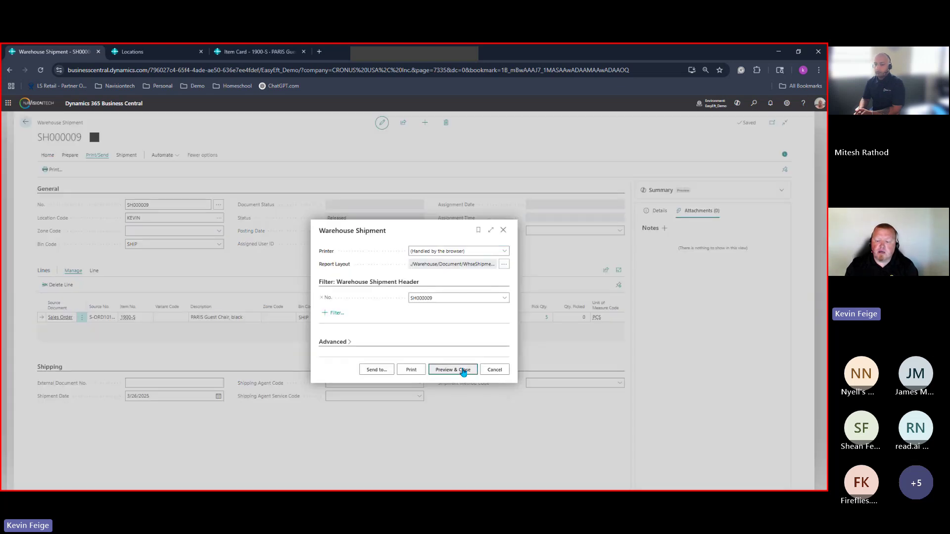
left_click(464, 371)
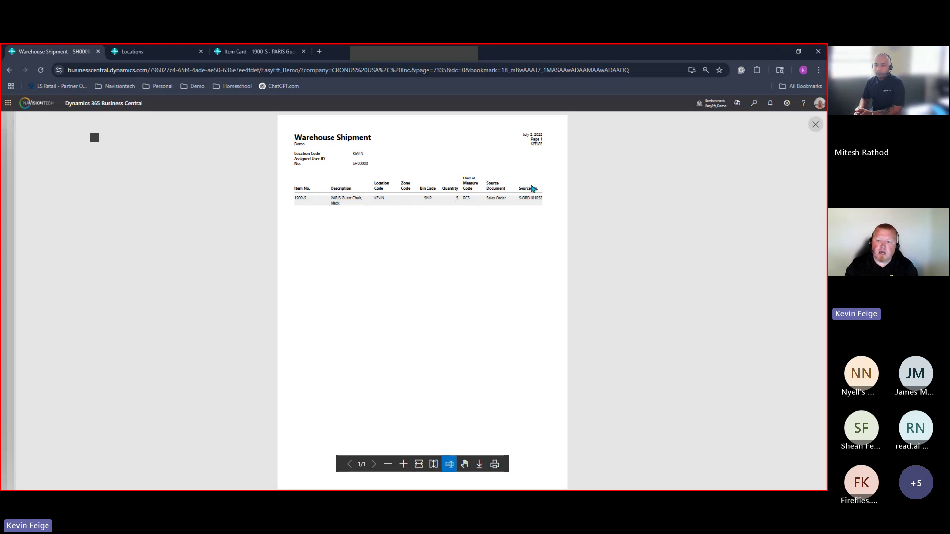
left_click(816, 124)
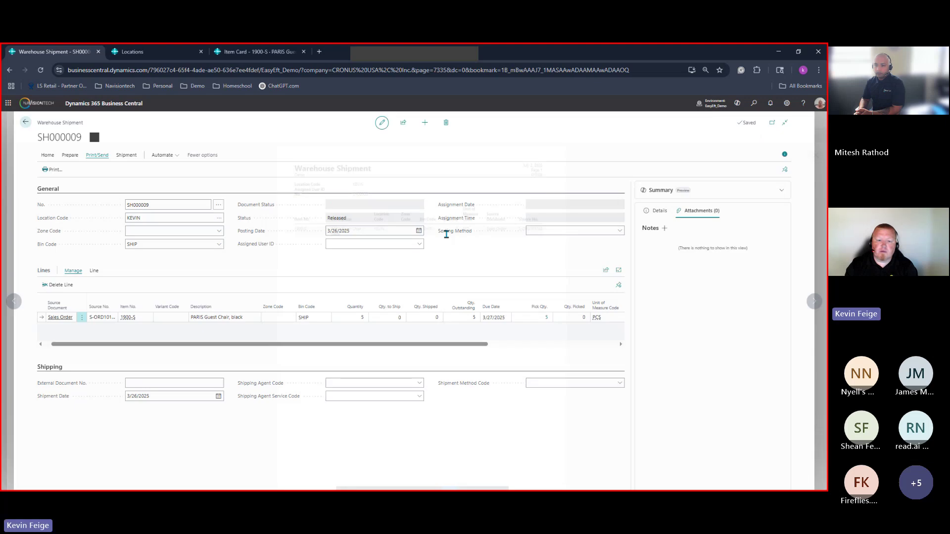
Open the pick document from the shipment's pick lines and preview its picking list
left_click(126, 155)
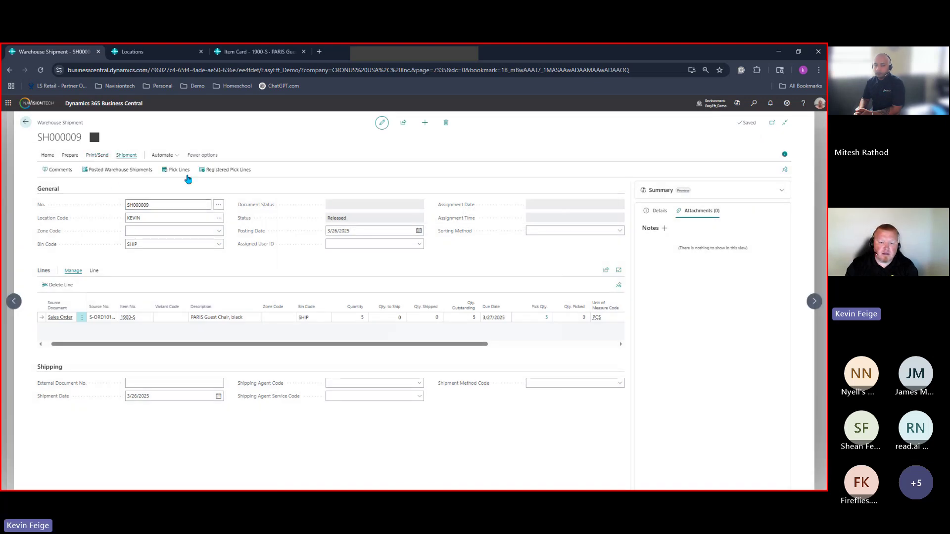
left_click(180, 172)
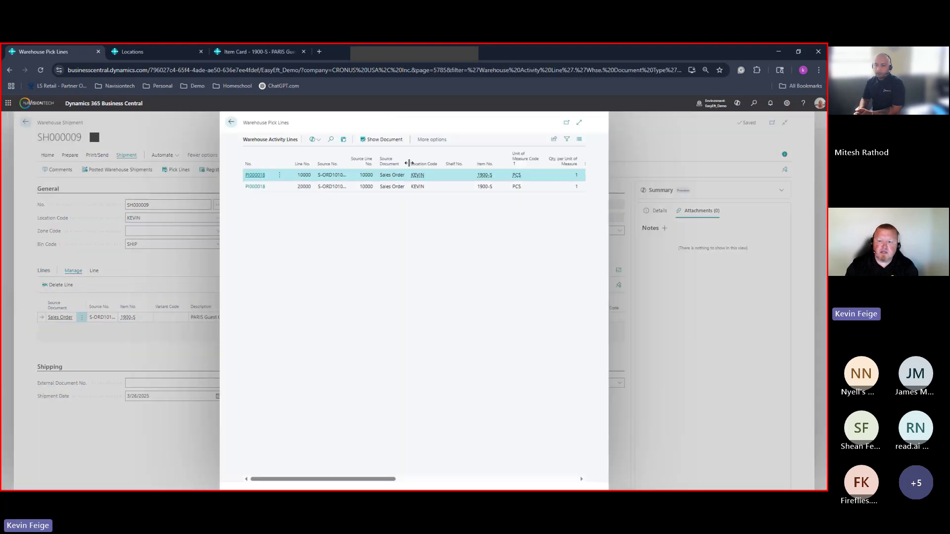
left_click(392, 141)
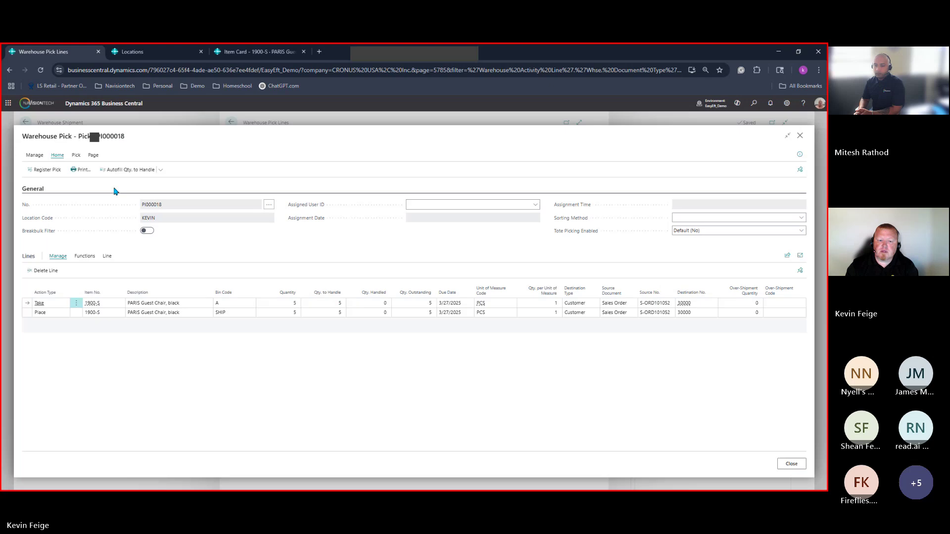
left_click(81, 170)
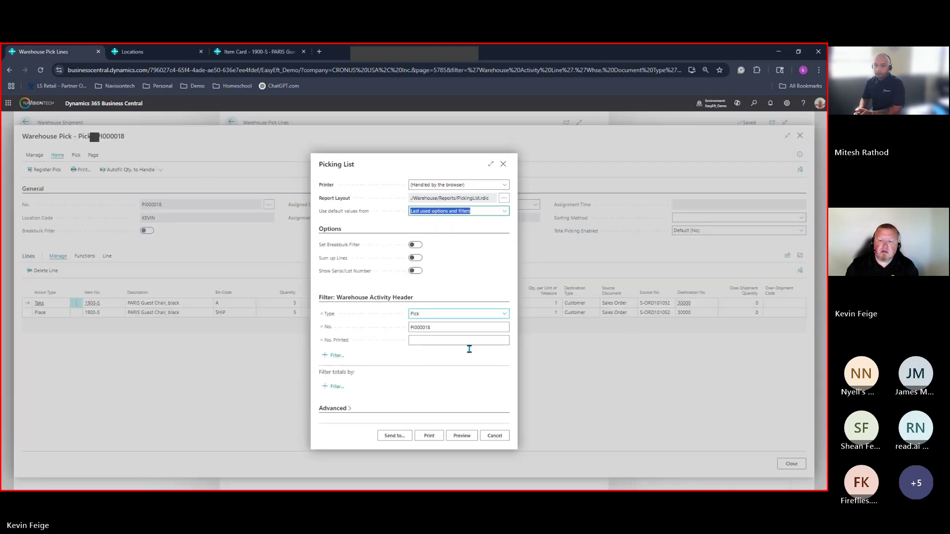
left_click(472, 437)
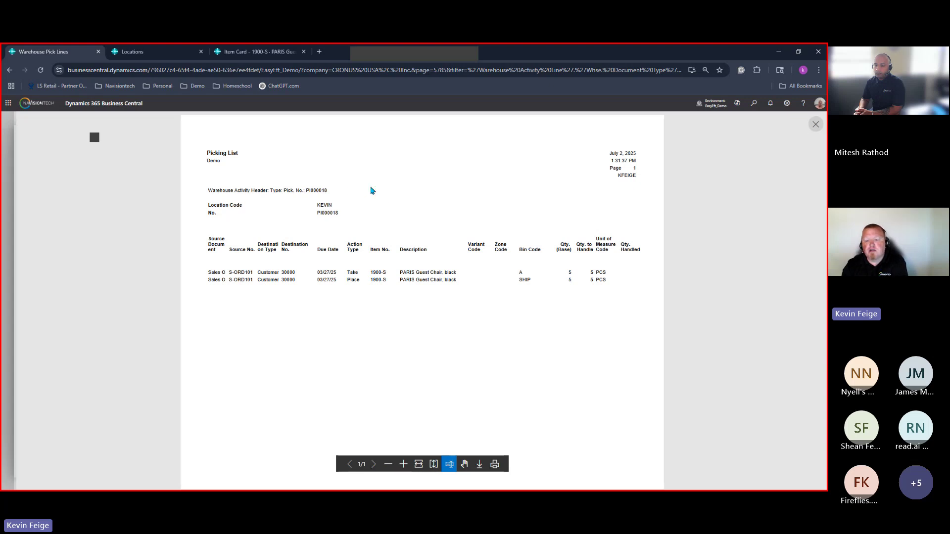
left_click(817, 125)
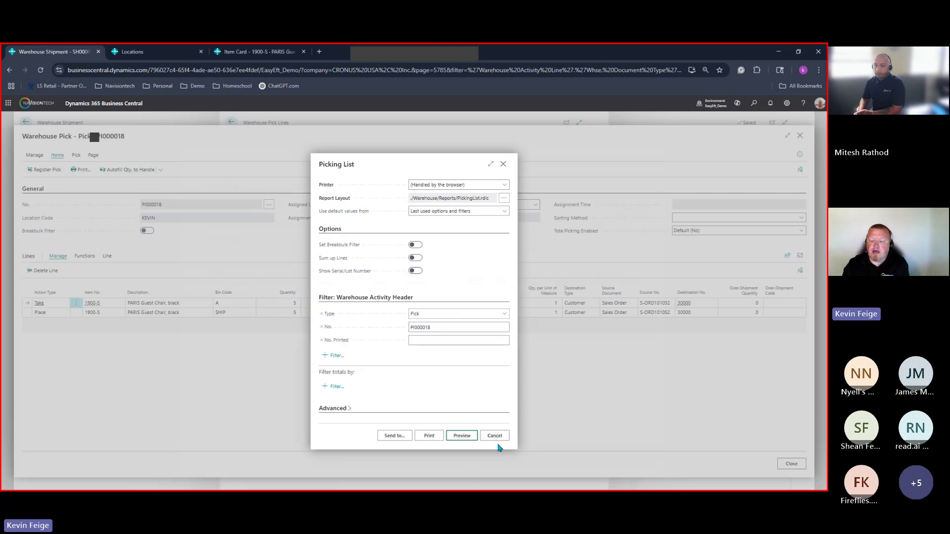
left_click(502, 438)
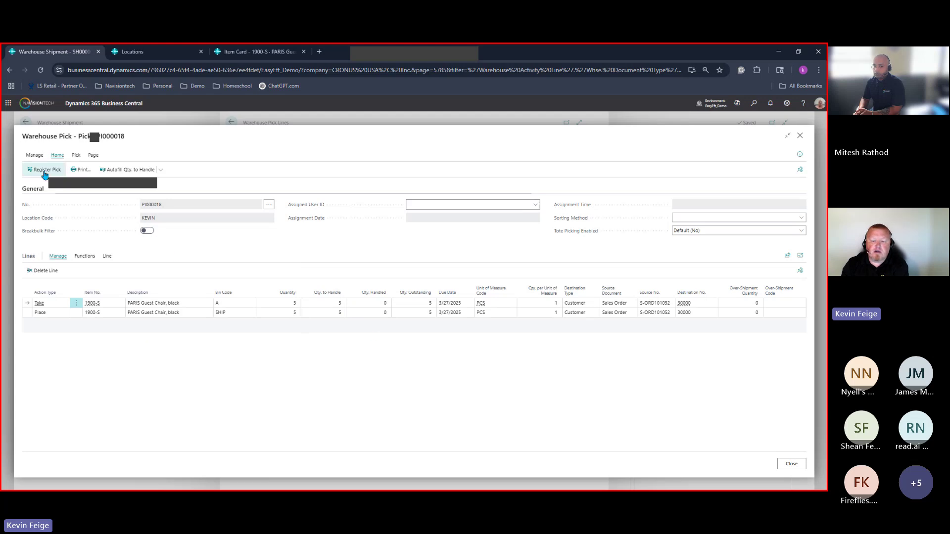
Set Qty. to Handle to 2 on the pick's Take and Place lines, register the pick, and return to the warehouse shipment
left_click(333, 304)
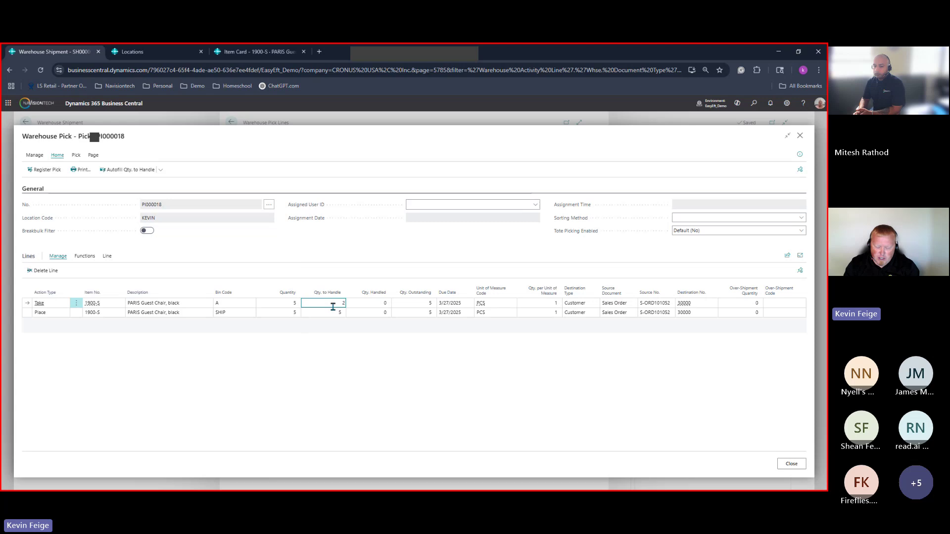
key("Return")
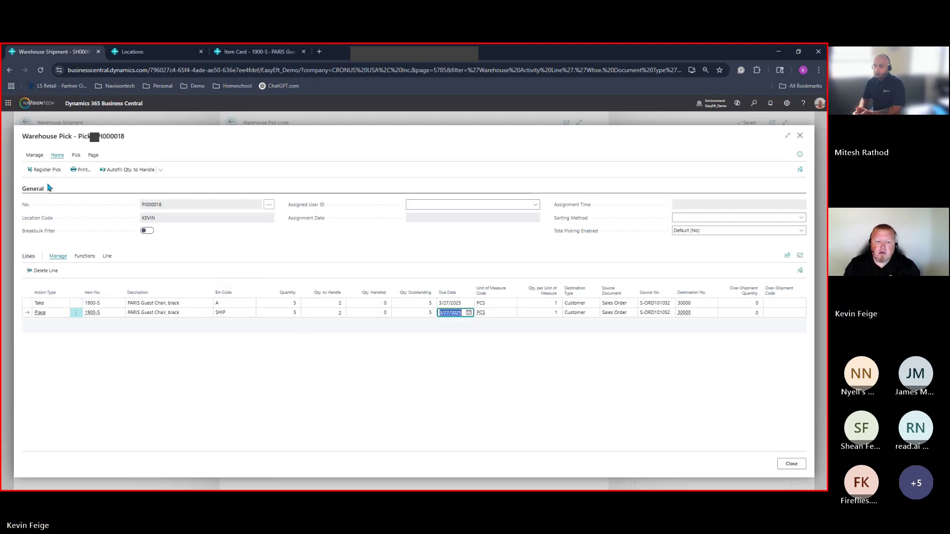
left_click(46, 169)
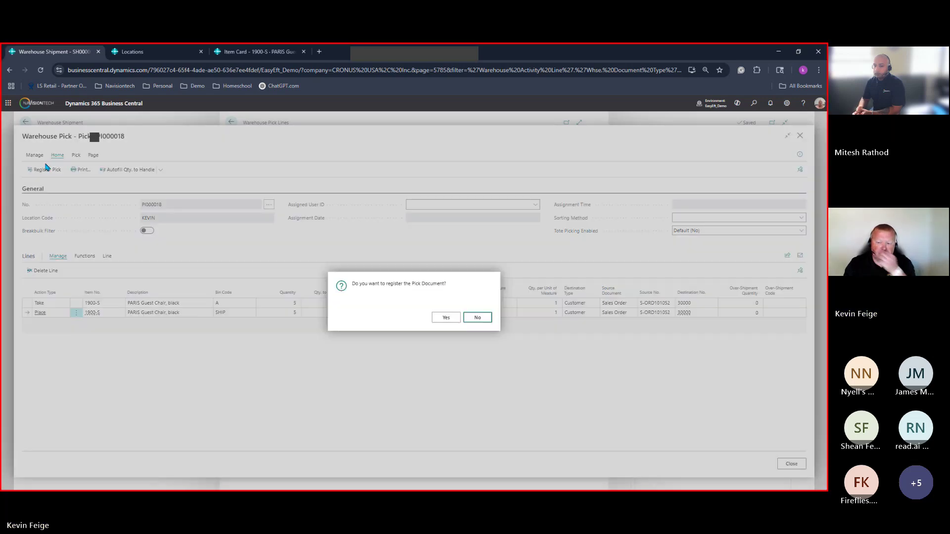
left_click(448, 317)
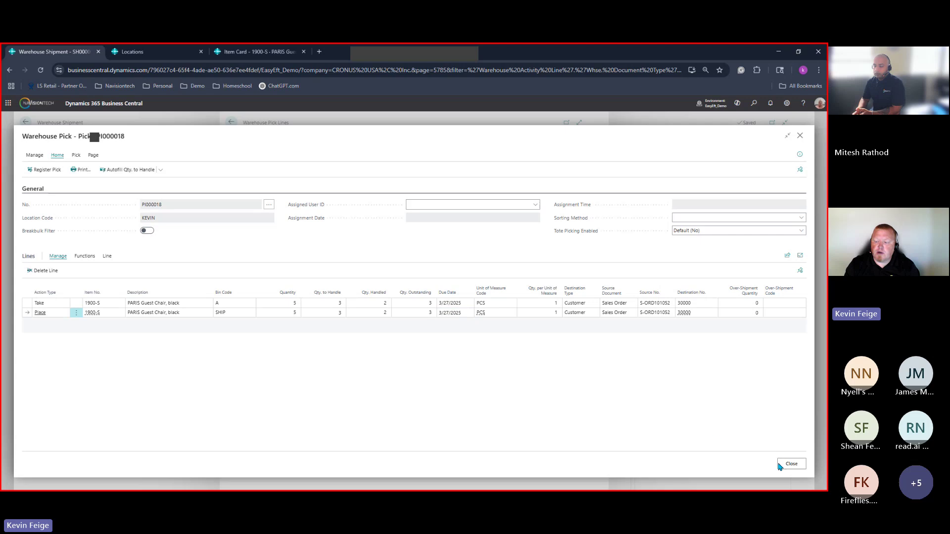
left_click(792, 464)
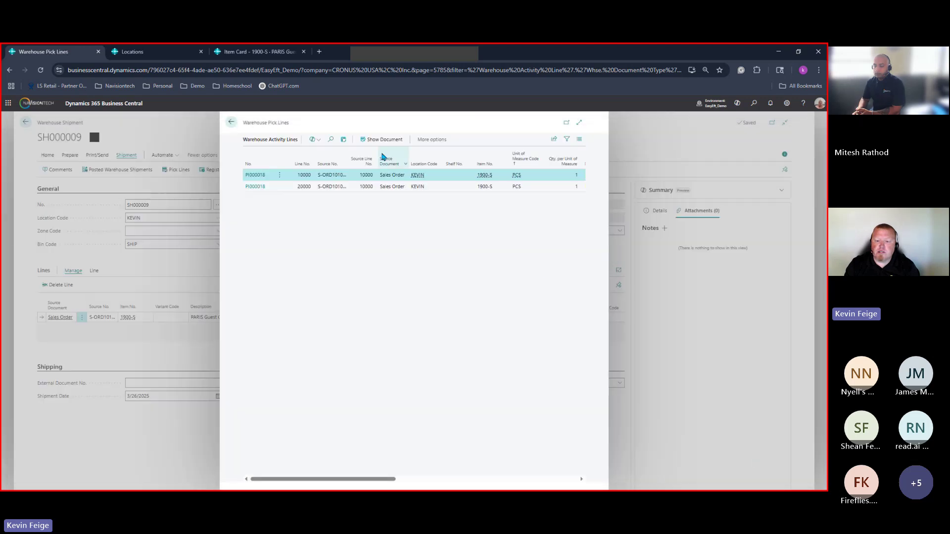
left_click(231, 123)
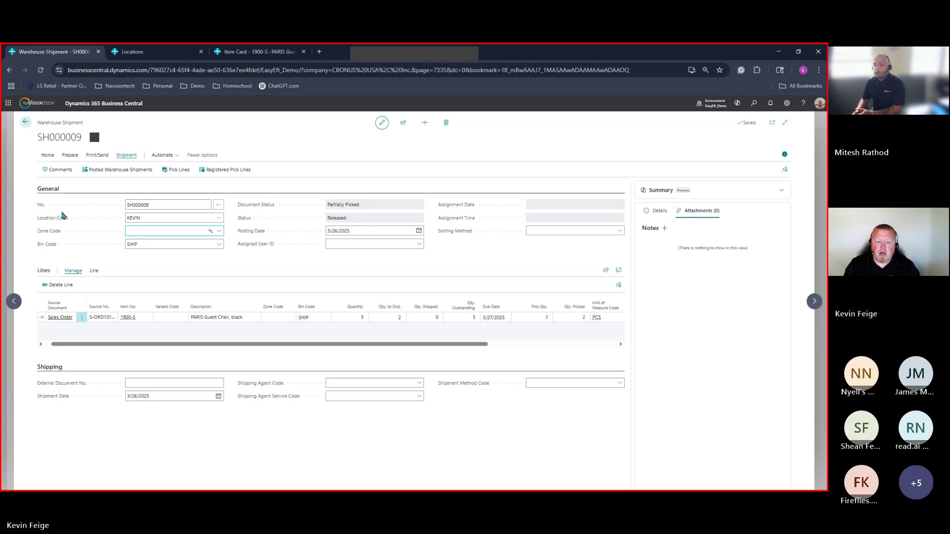
Reopen the pick document from the shipment's pick lines and change the Take line's bin code to D
left_click(168, 172)
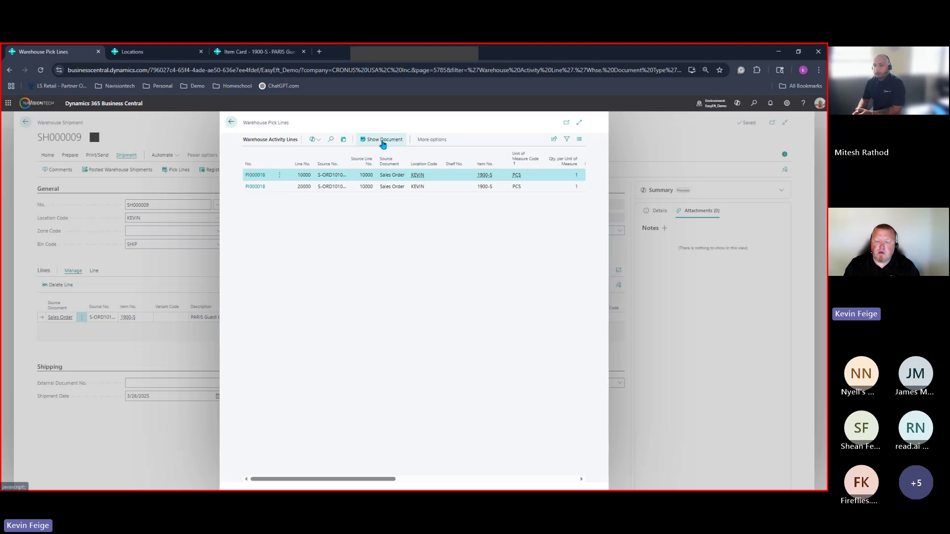
left_click(383, 141)
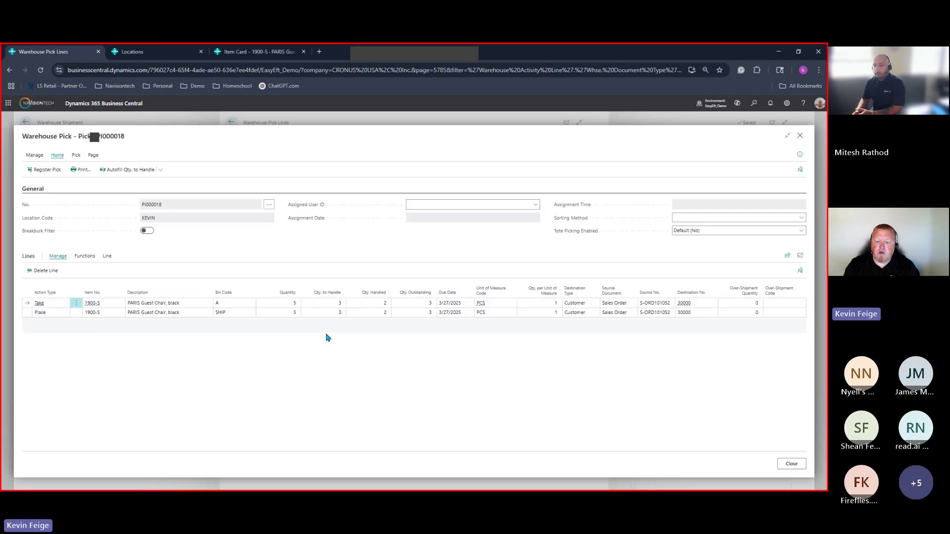
left_click(250, 306)
left_click(250, 305)
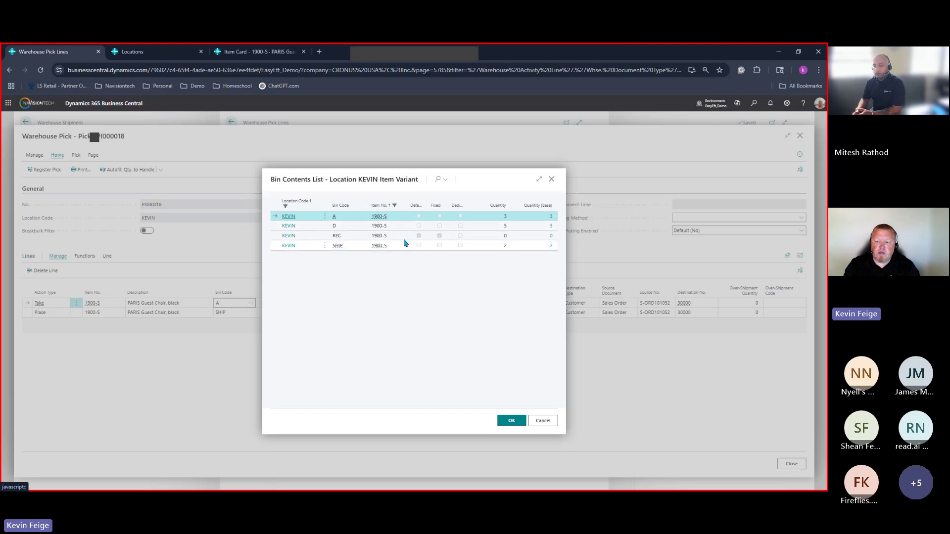
left_click(353, 228)
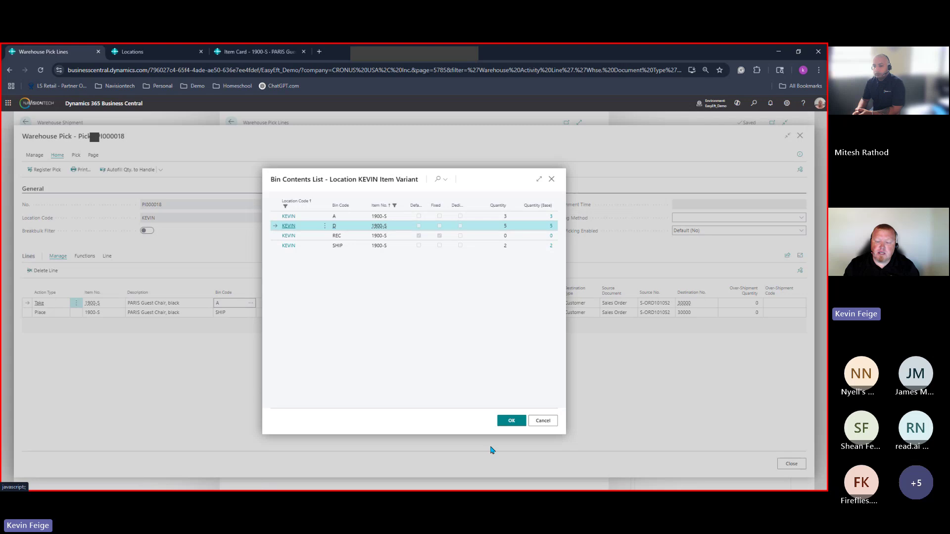
left_click(510, 422)
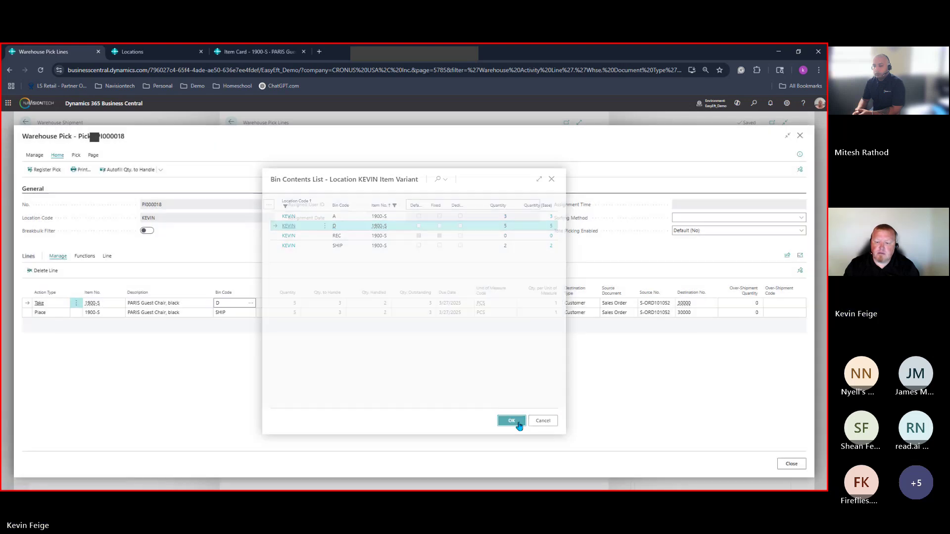
Register the remaining pick quantity and return to the warehouse shipment
left_click(47, 170)
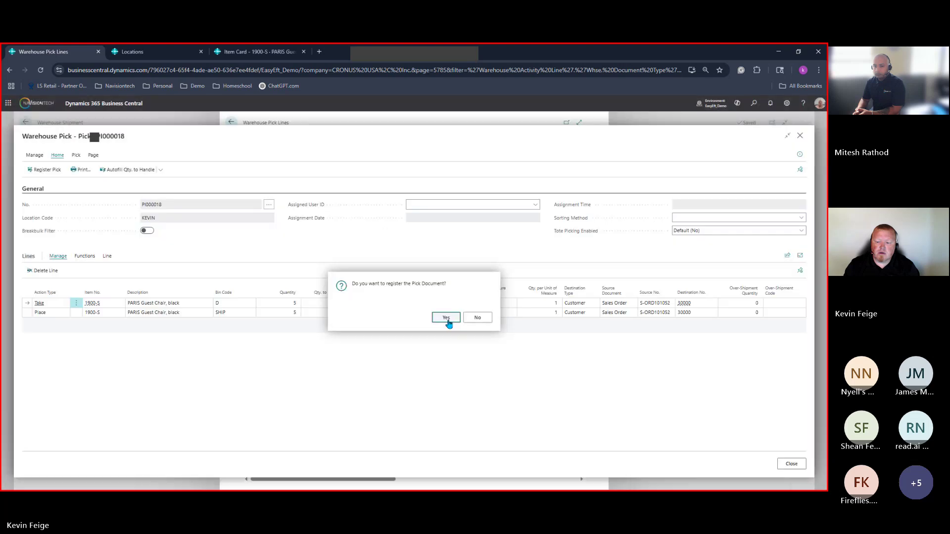
left_click(446, 318)
left_click(231, 123)
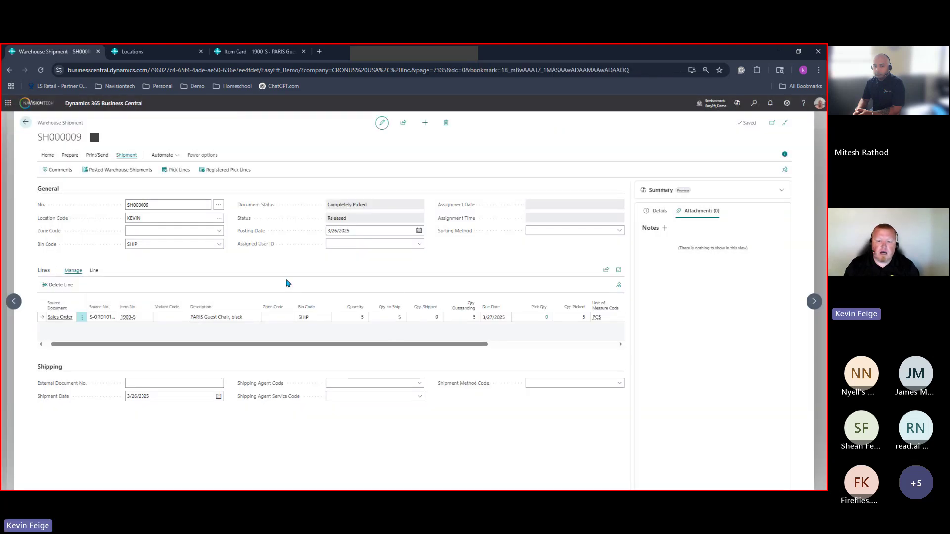
Review the shipment's registered pick lines and the first registered pick document, and return to the warehouse shipment
left_click(231, 170)
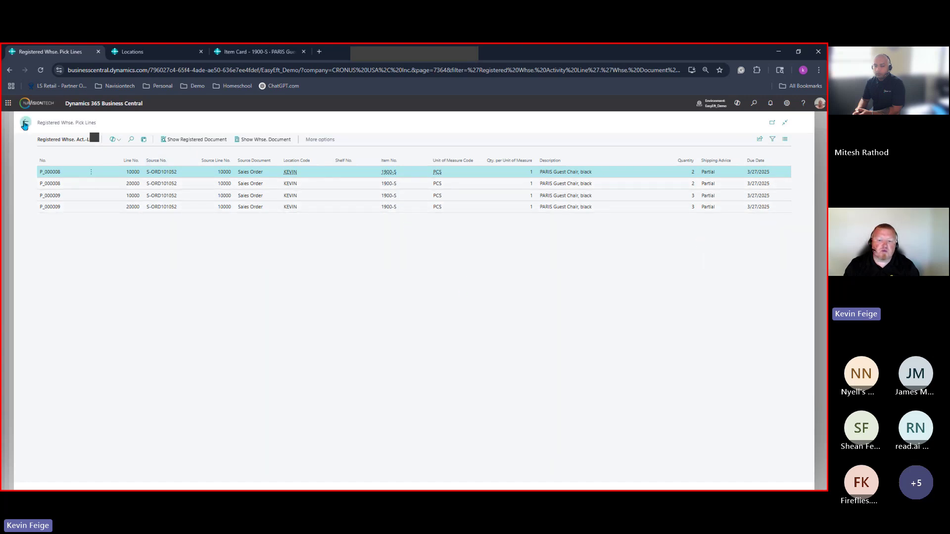
left_click(211, 141)
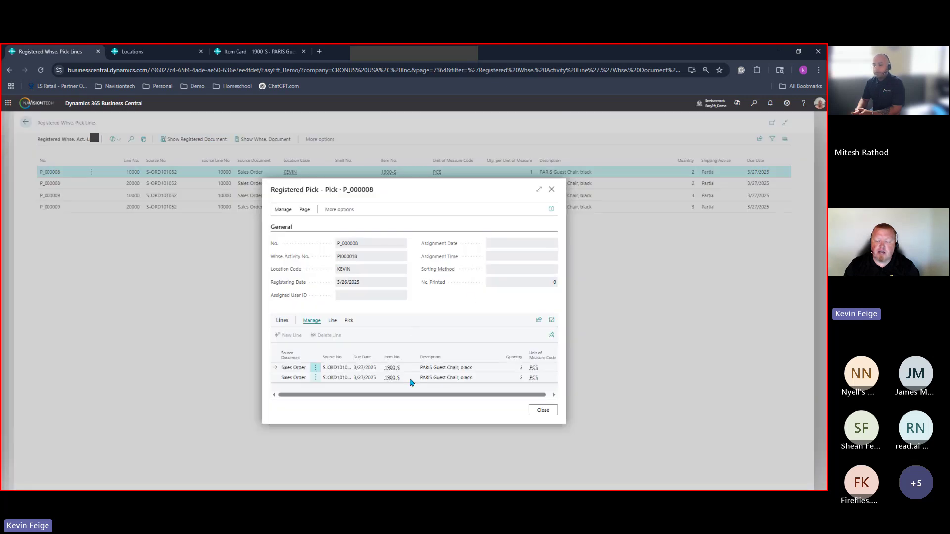
left_click(551, 189)
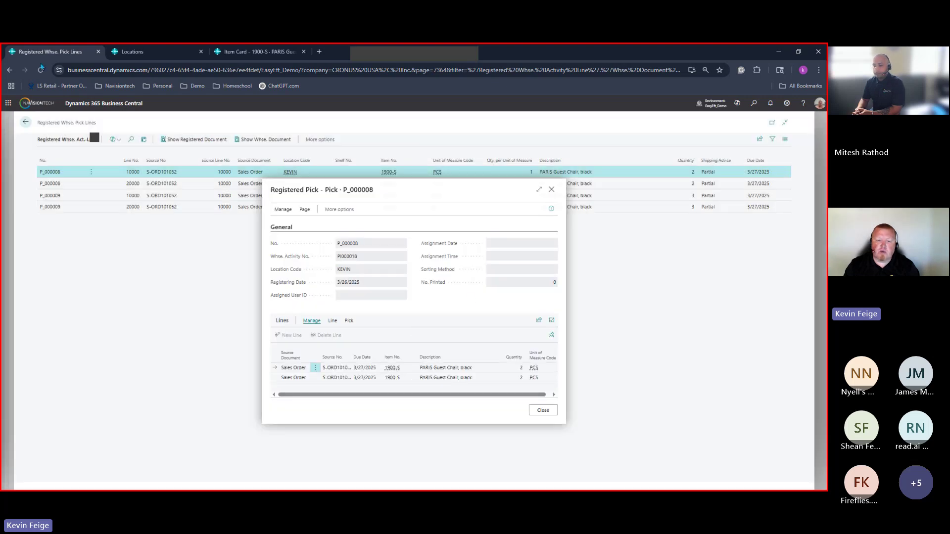
left_click(26, 122)
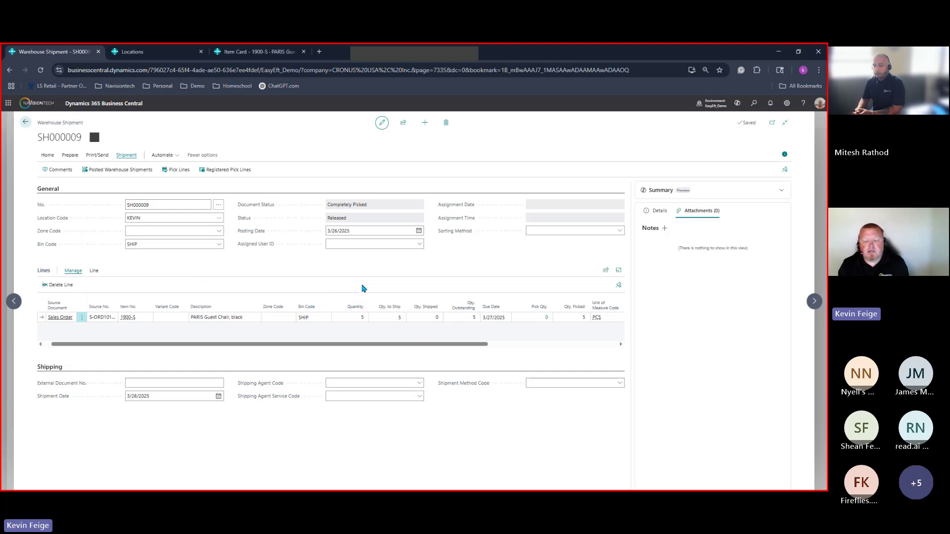
Return to the sales order and check the bin code and shipping quantities on its PARIS Guest Chair line
left_click(29, 126)
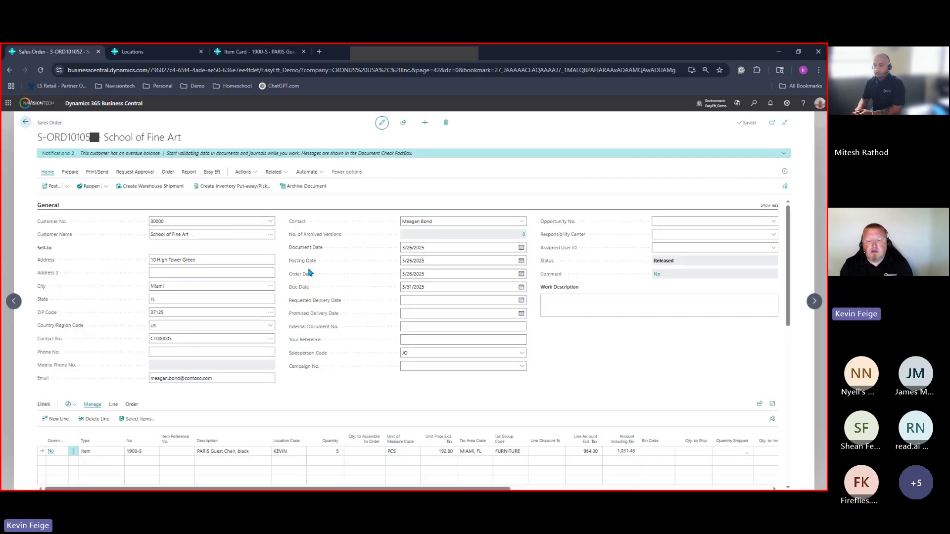
scroll(349, 307, "down", 3)
scroll(353, 318, "down", 1)
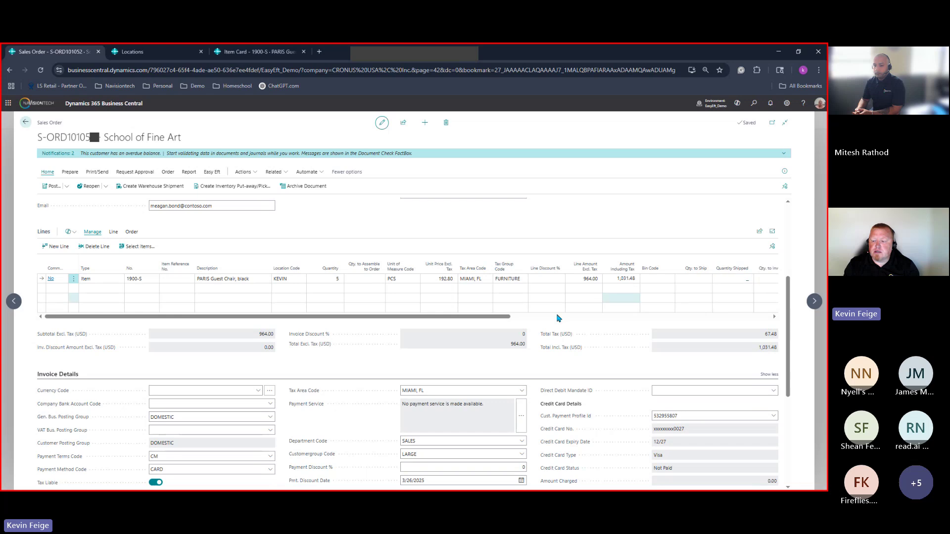
left_click_drag(492, 316, 468, 318)
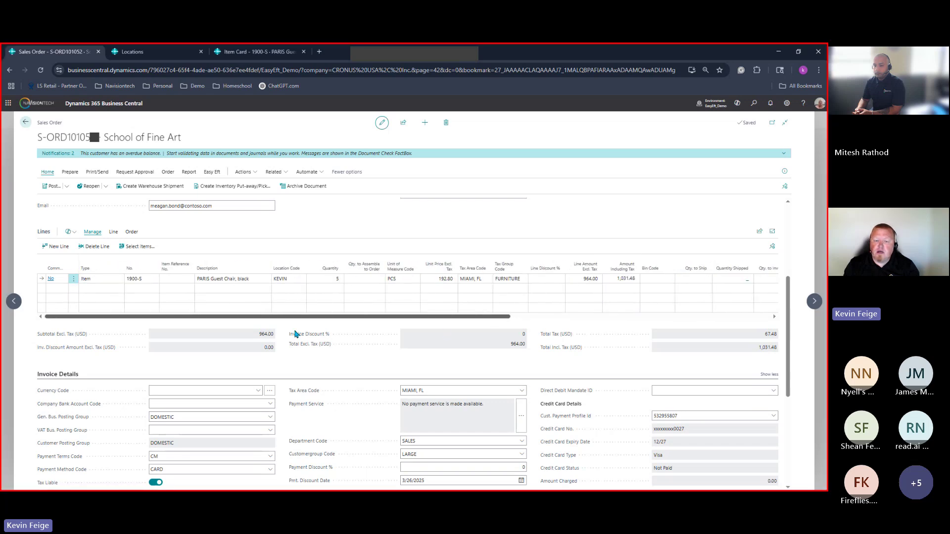
Try to post the sales order directly with the Ship option, accepting the unprocessed payment, and return to the order
left_click(69, 184)
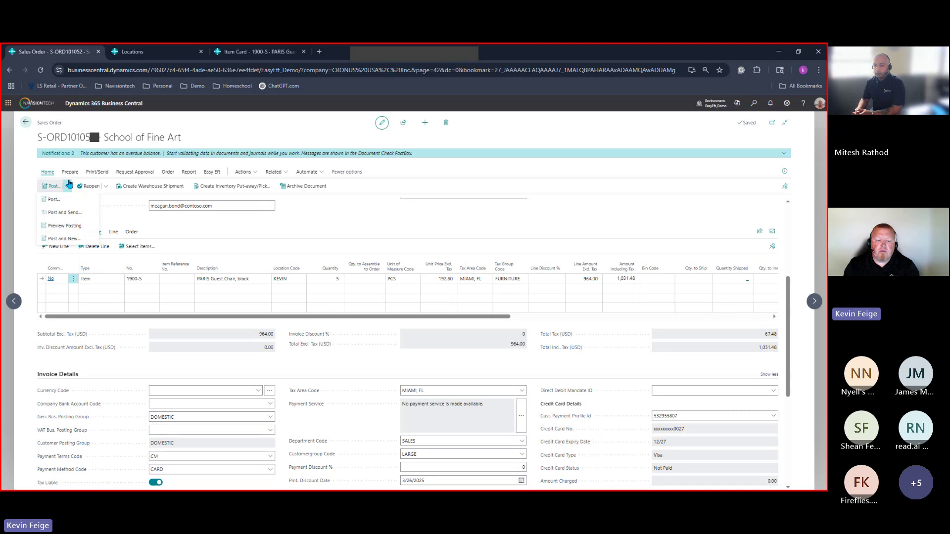
left_click(69, 212)
left_click(352, 280)
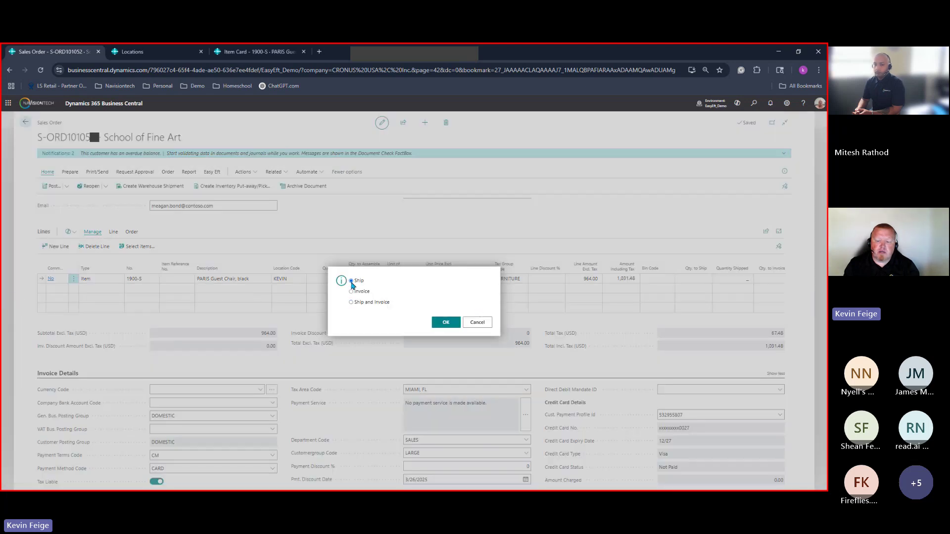
left_click(444, 326)
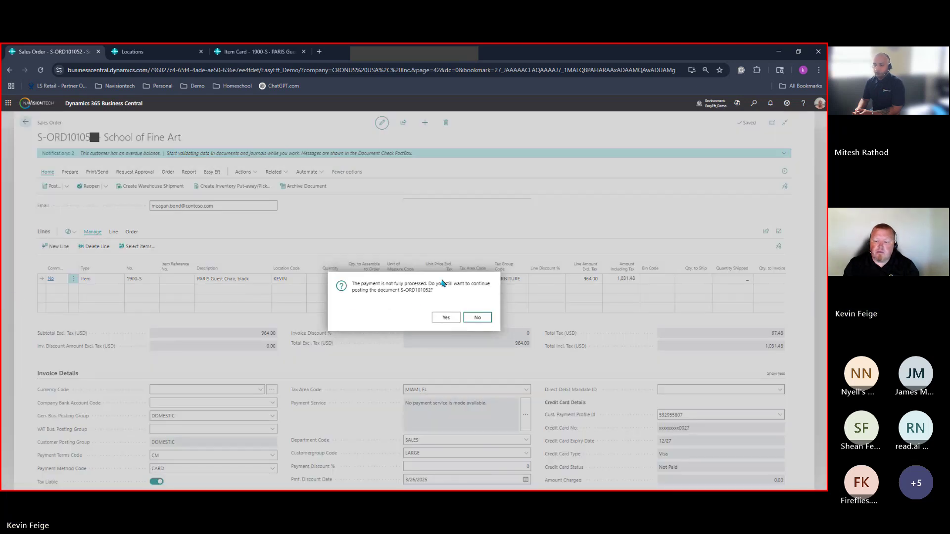
left_click(446, 318)
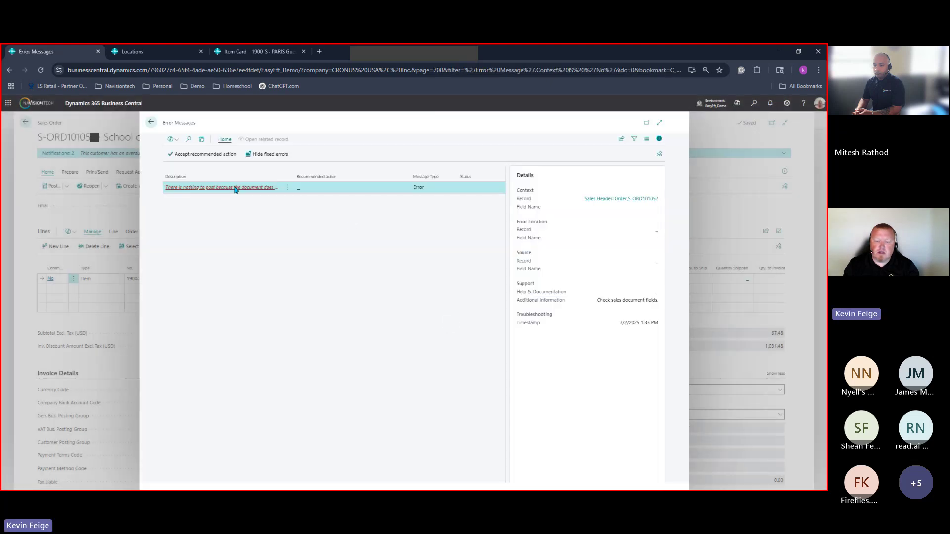
left_click(151, 122)
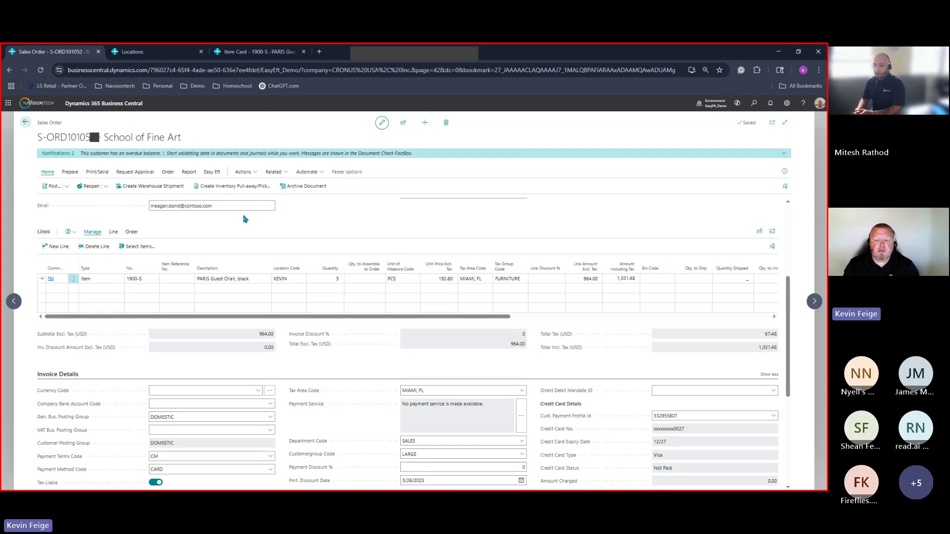
Open the warehouse shipment from the sales order's related shipment lines and post it with the Ship option, accepting the unprocessed payment
left_click(275, 172)
mouse_move(294, 200)
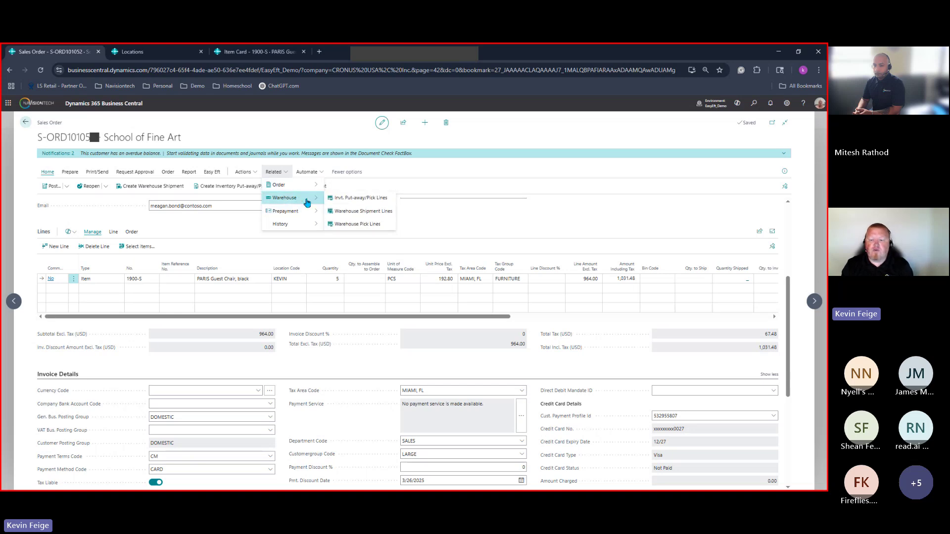
left_click(361, 216)
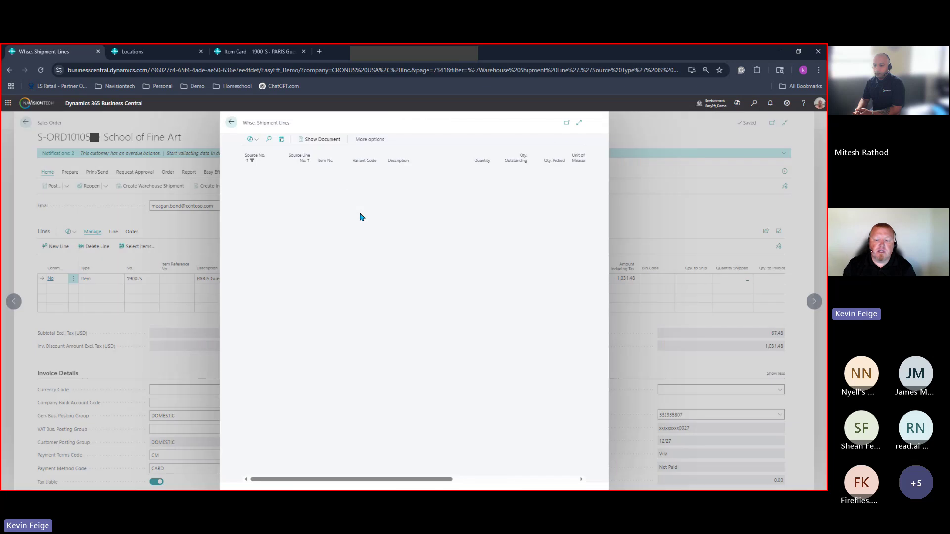
left_click(323, 140)
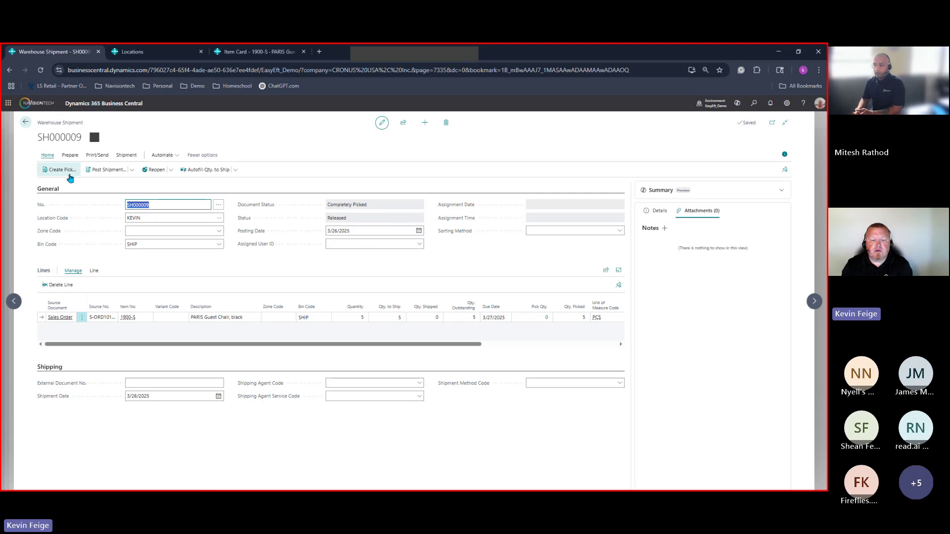
left_click(117, 173)
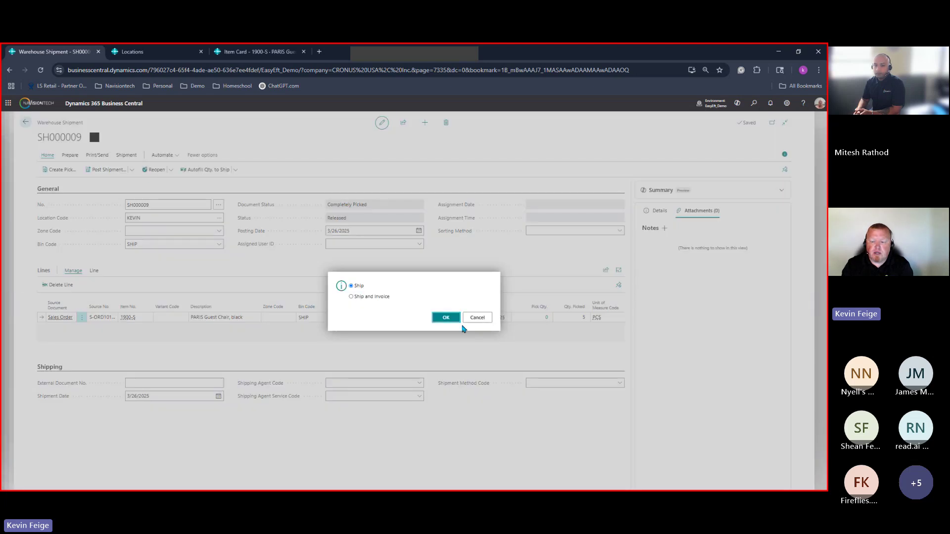
left_click(452, 318)
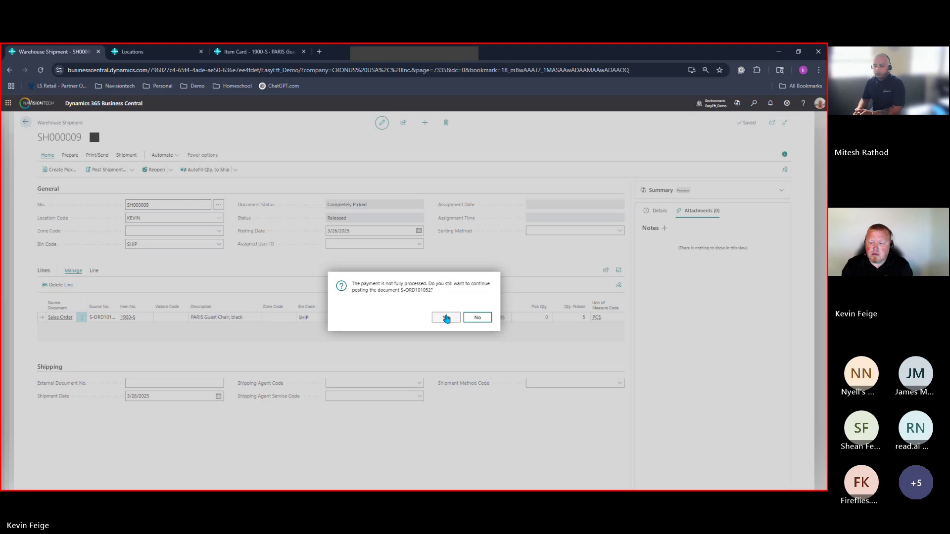
left_click(446, 319)
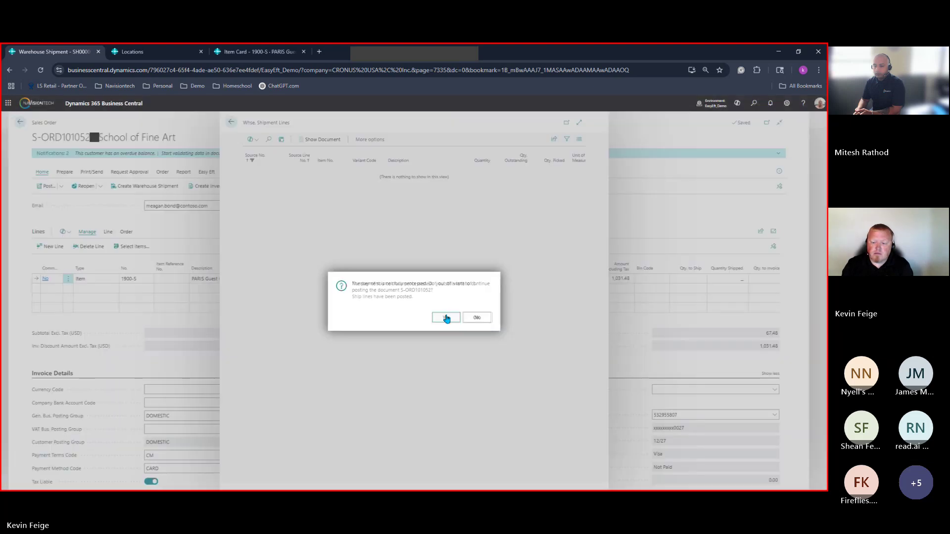
left_click(481, 320)
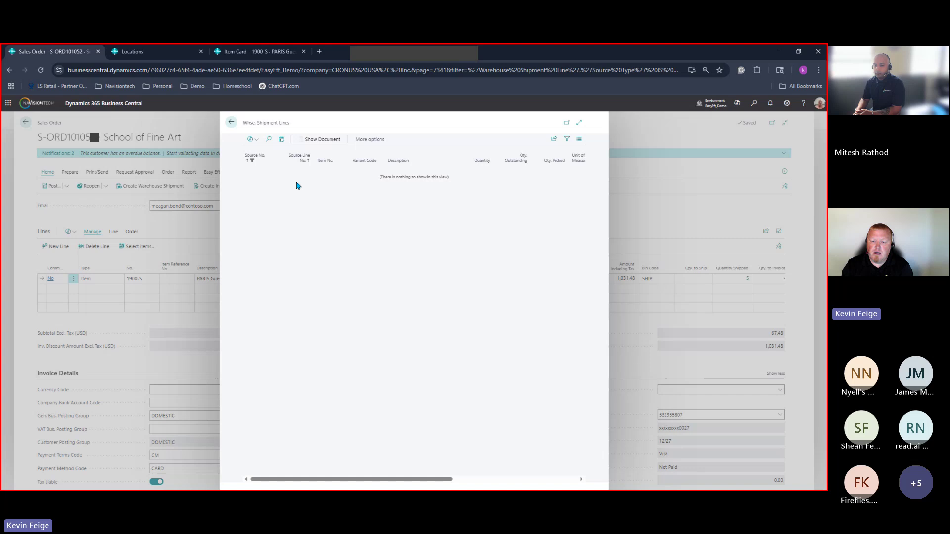
Return to the sales order and review the bin code, shipped quantity and invoice quantities on its line
left_click(231, 125)
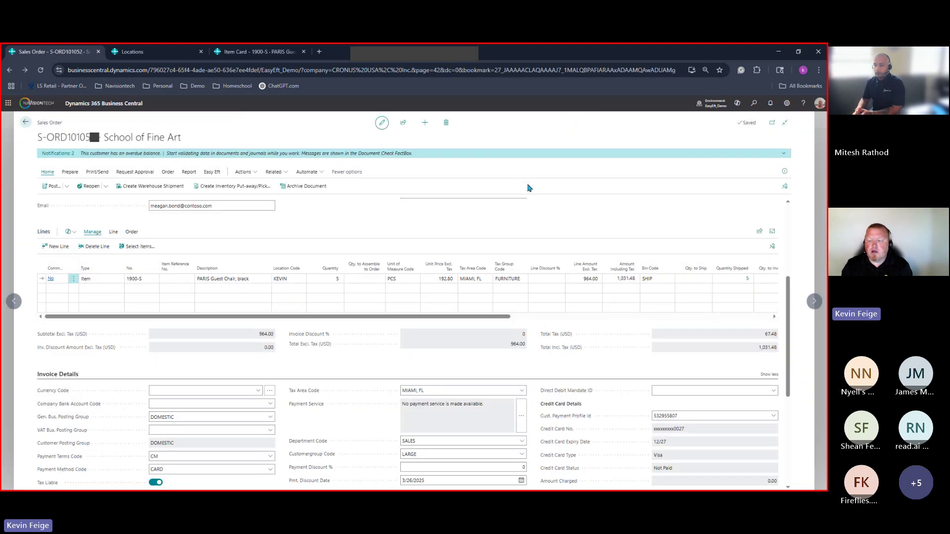
left_click_drag(289, 318, 406, 323)
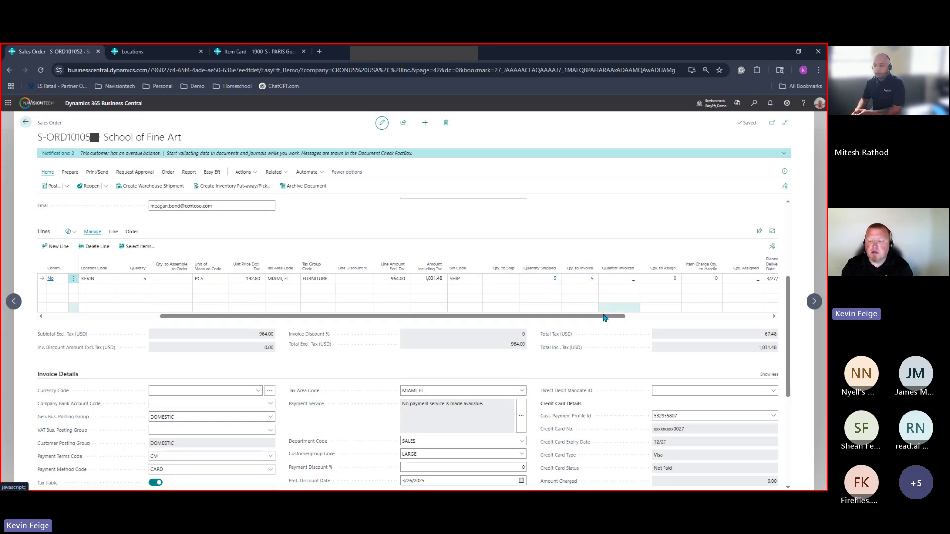
left_click_drag(609, 320, 346, 320)
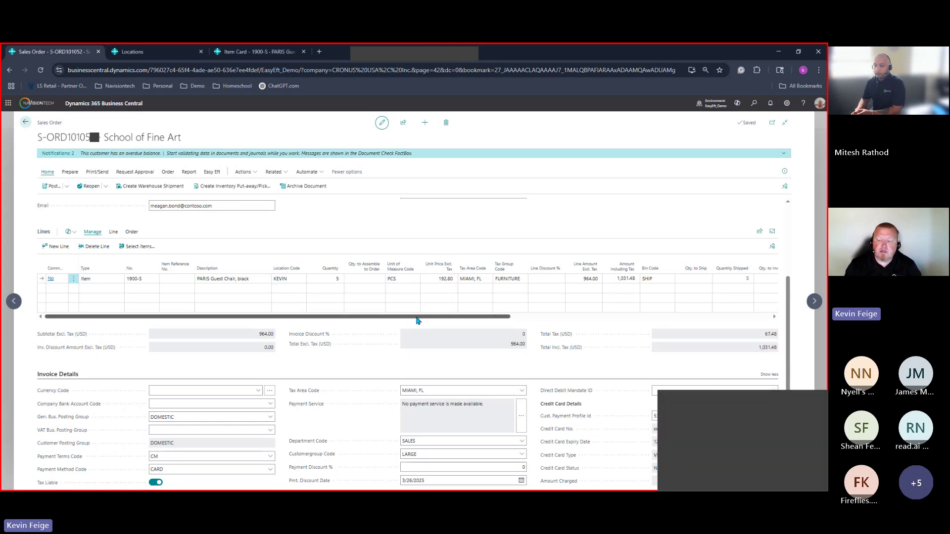
Close the sales order and open the SILVER location card from the locations list to review its warehouse settings
left_click_drag(417, 320, 256, 282)
left_click(25, 122)
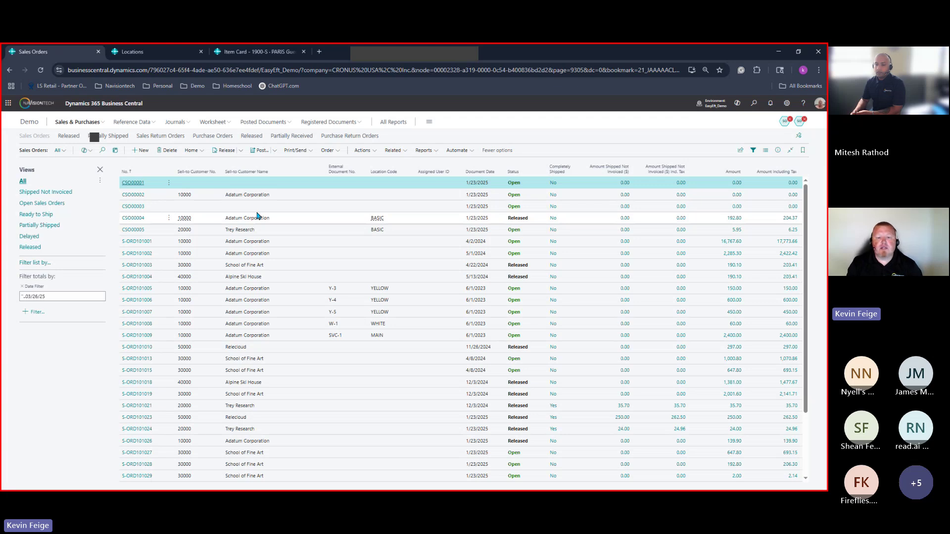
left_click(132, 51)
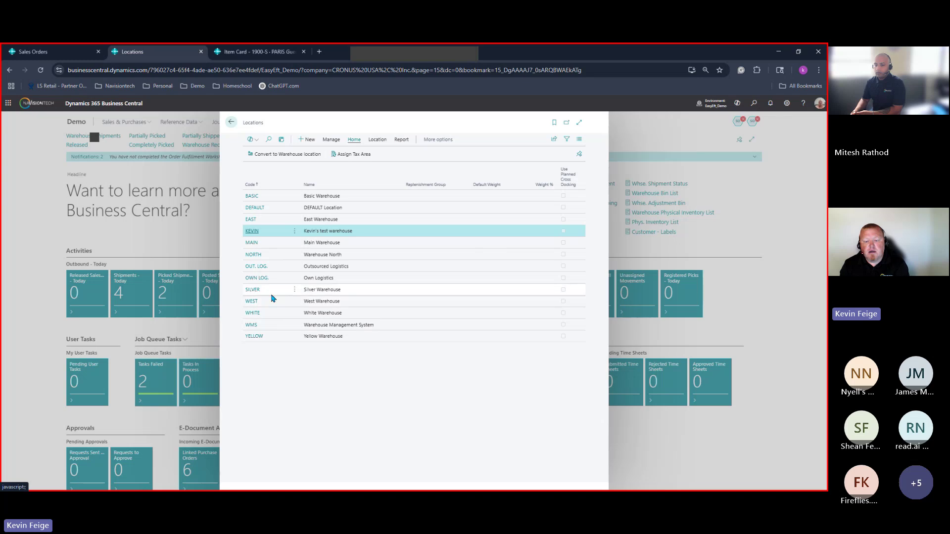
left_click(256, 291)
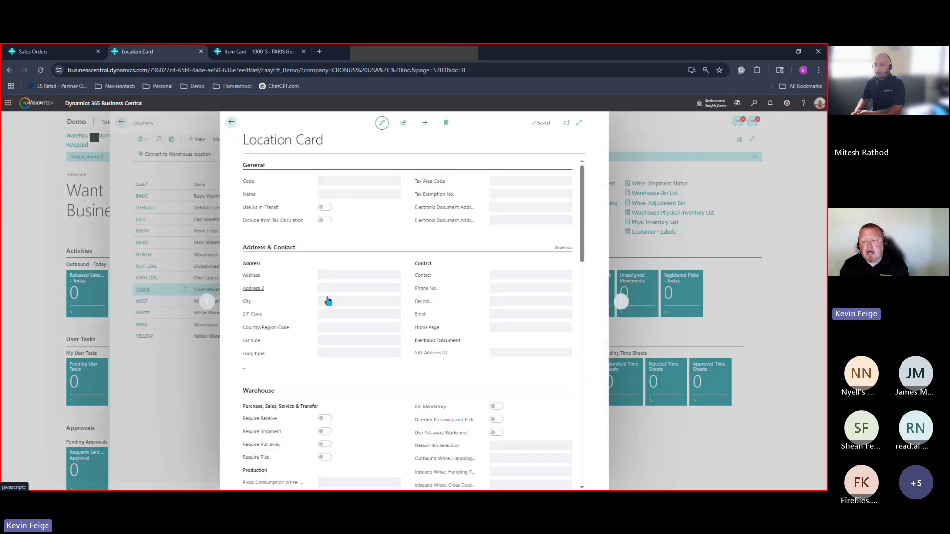
scroll(415, 326, "down", 4)
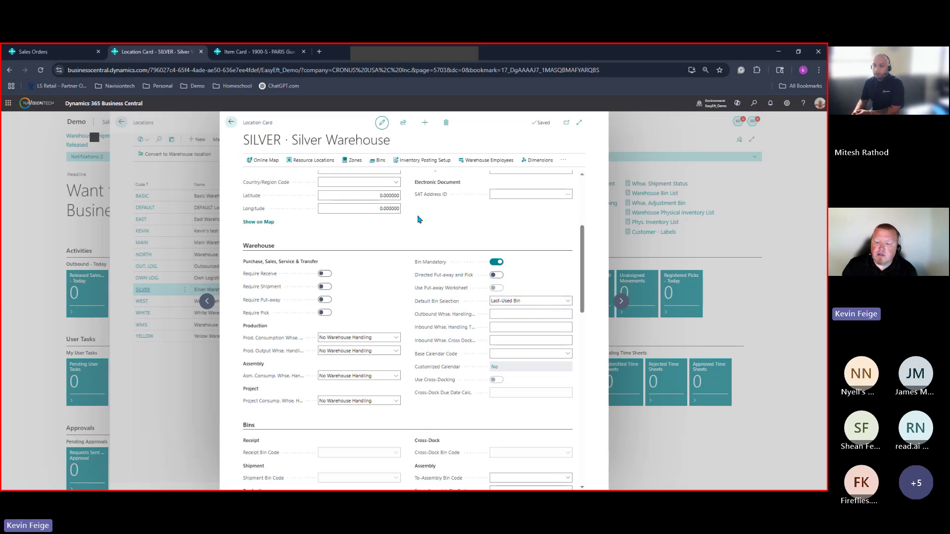
scroll(418, 219, "up", 4)
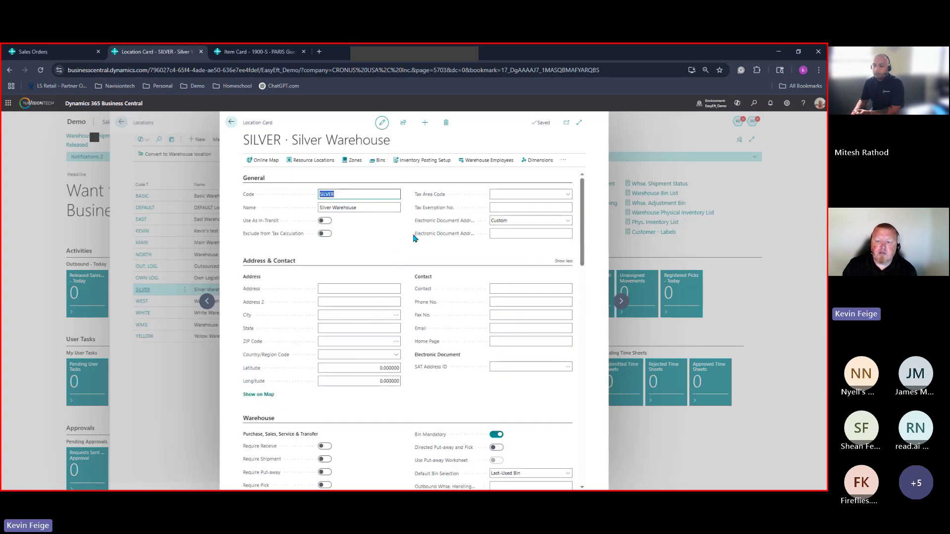
scroll(388, 239, "down", 3)
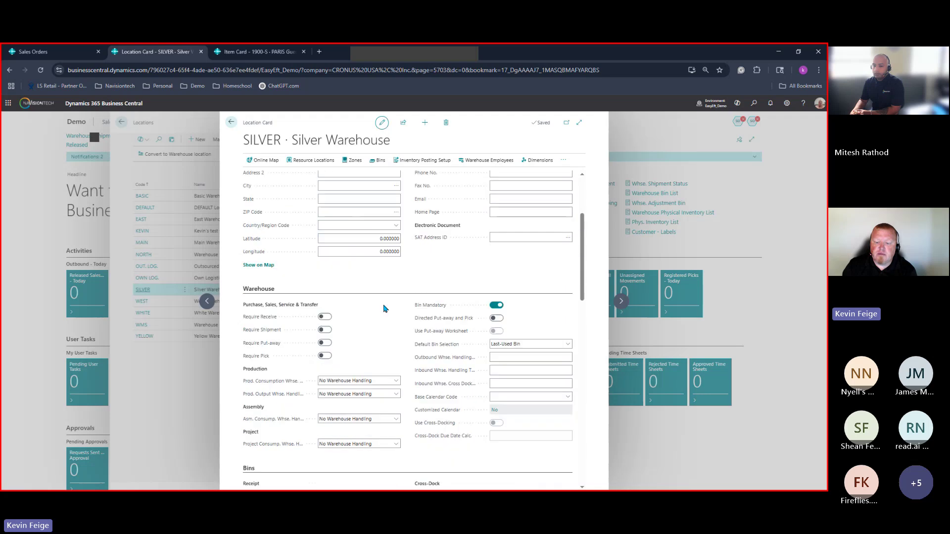
scroll(385, 309, "down", 3)
Look through the bins defined for the SILVER location and return to its location card
left_click(378, 160)
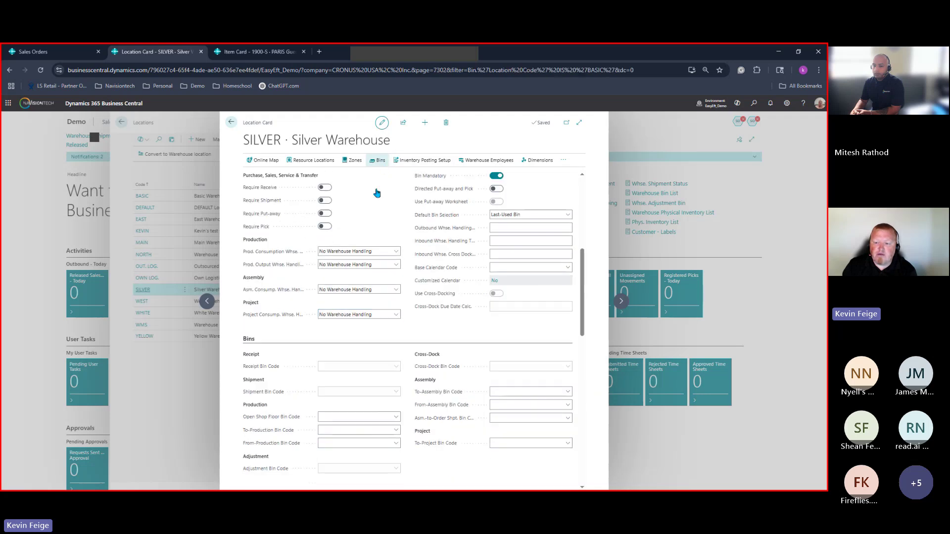
scroll(291, 267, "down", 5)
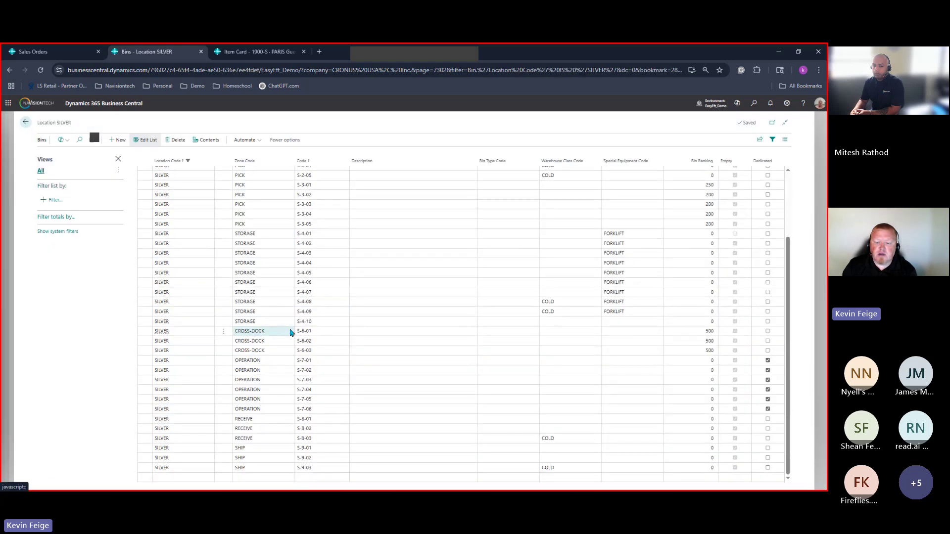
scroll(290, 334, "up", 3)
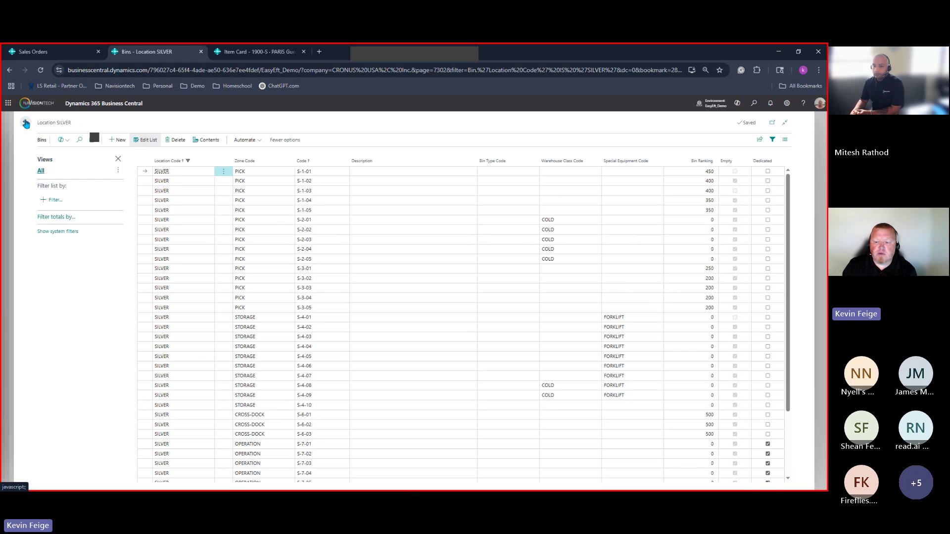
key("Escape")
Review the SILVER location's bin policies, default bin selection and warehouse handling time settings
scroll(416, 377, "down", 3)
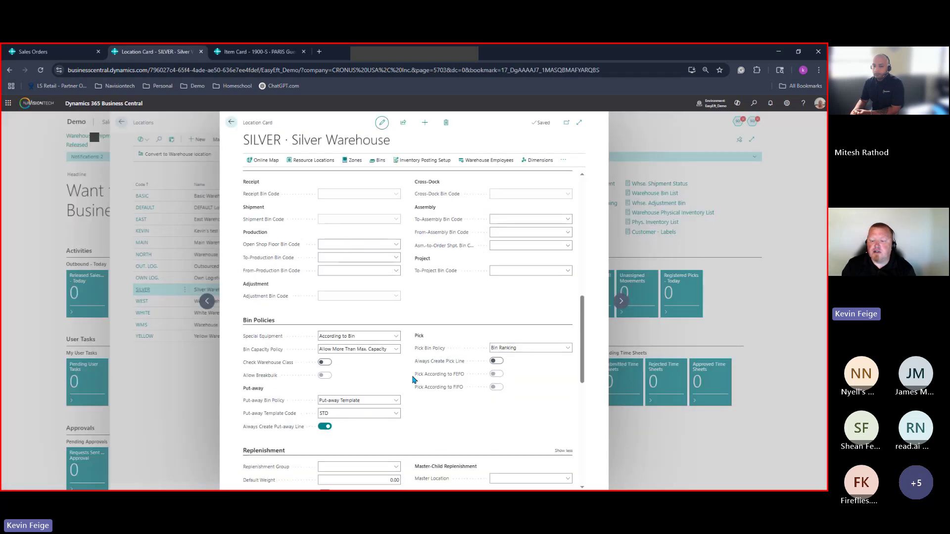
scroll(420, 423, "up", 3)
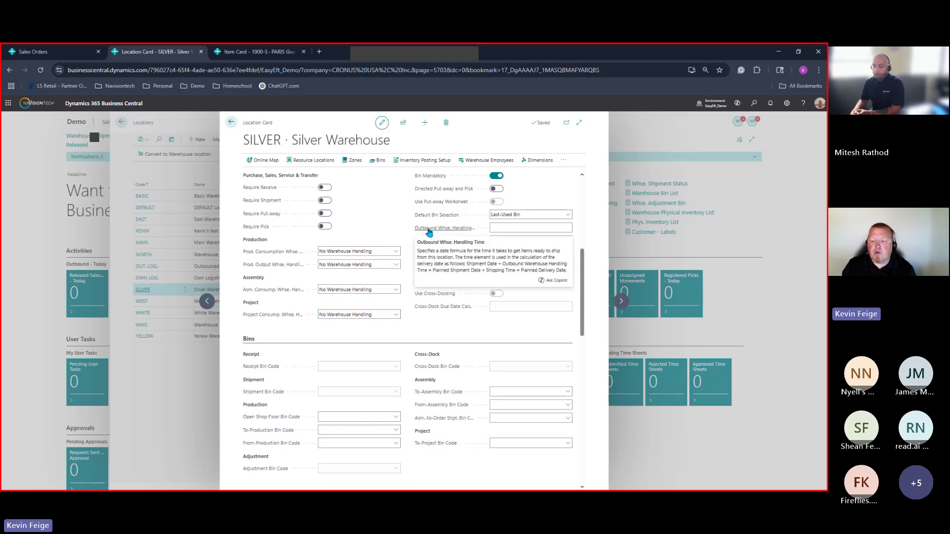
scroll(442, 264, "up", 2)
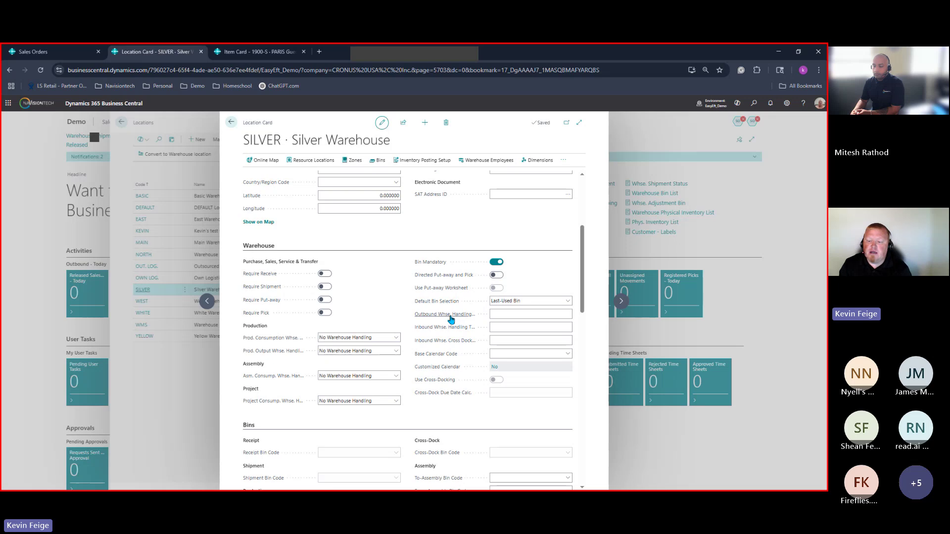
mouse_move(452, 320)
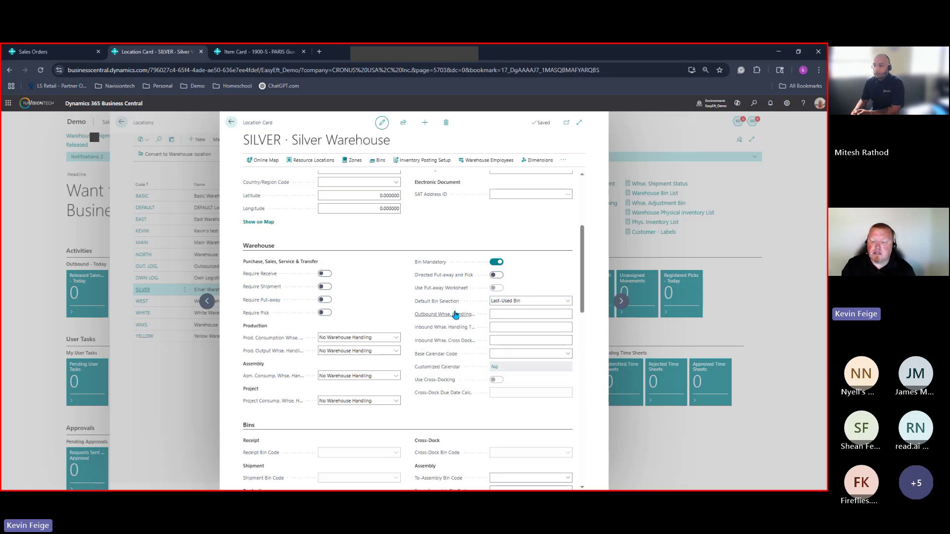
left_click(455, 315)
mouse_move(435, 331)
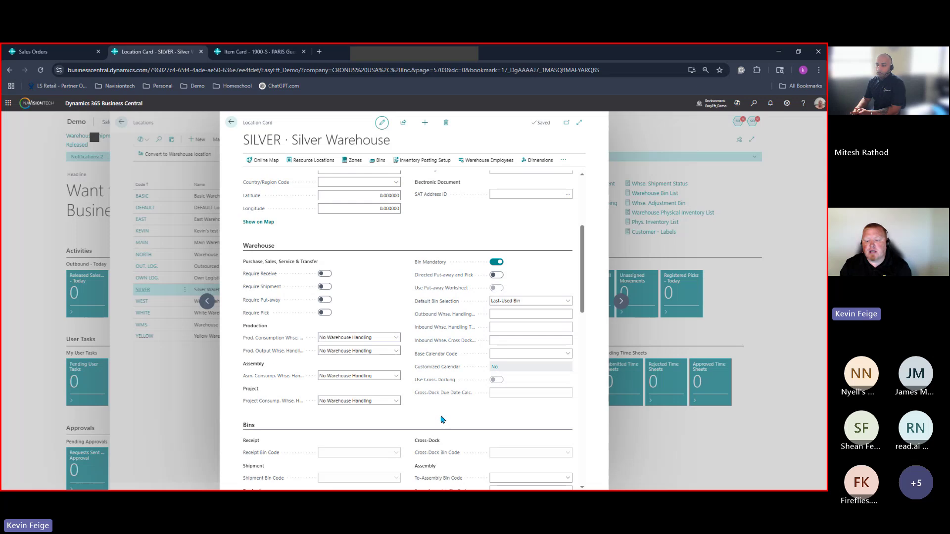
scroll(441, 420, "down", 5)
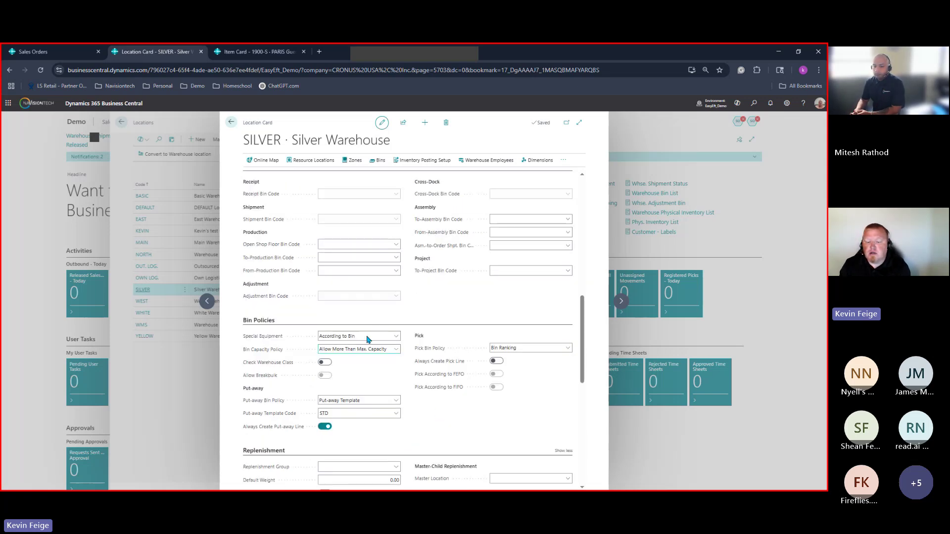
Return to the locations list and check the warehouse settings on the test warehouse's location card
left_click(231, 123)
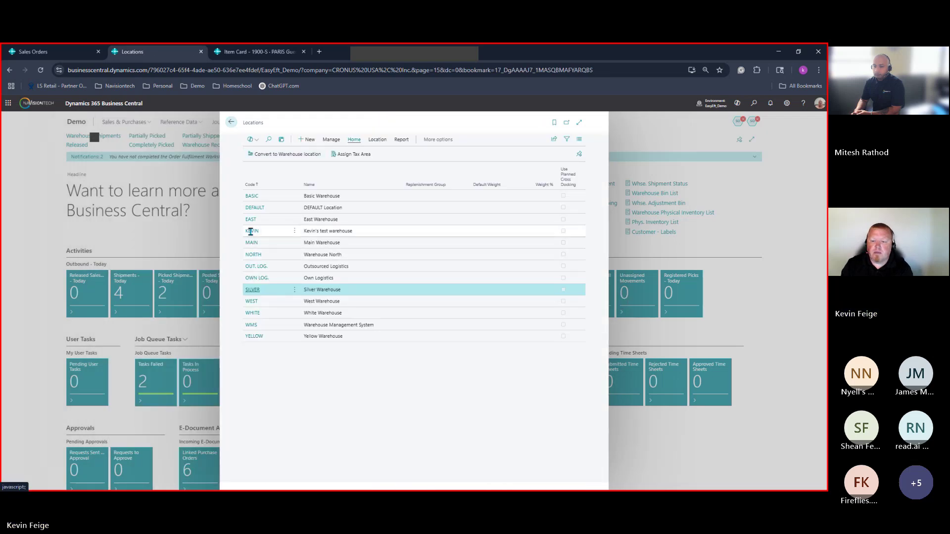
left_click(251, 232)
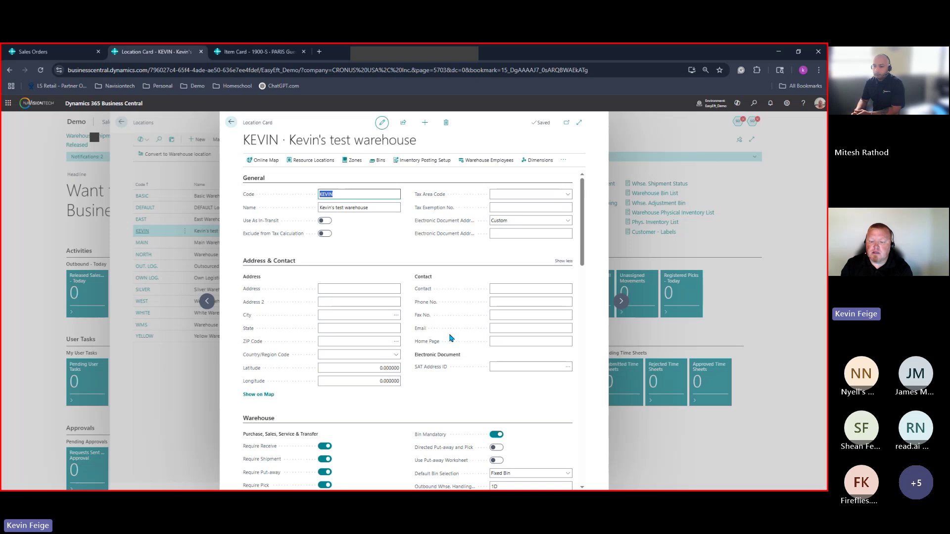
scroll(451, 338, "down", 3)
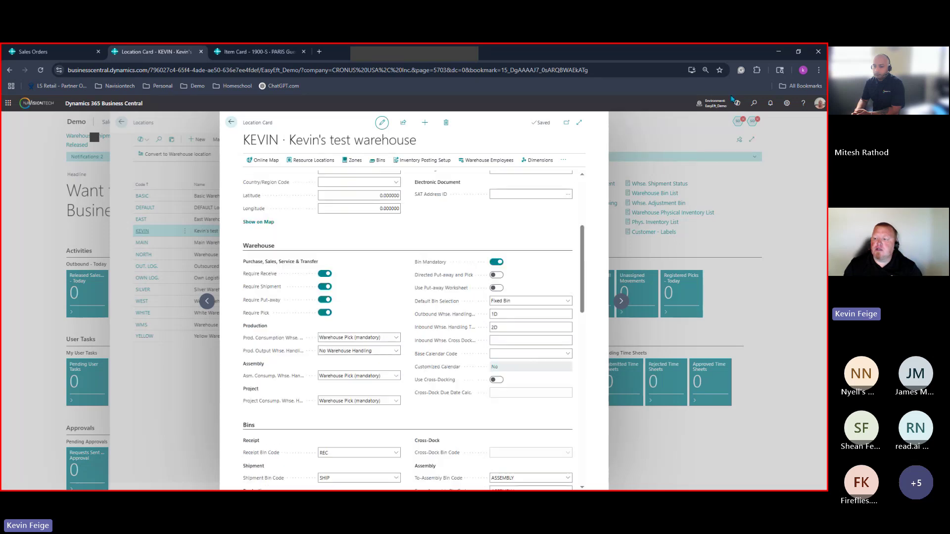
Search for "warehouse setup" and open the Warehouse Setup page
left_click(755, 103)
type("wareho")
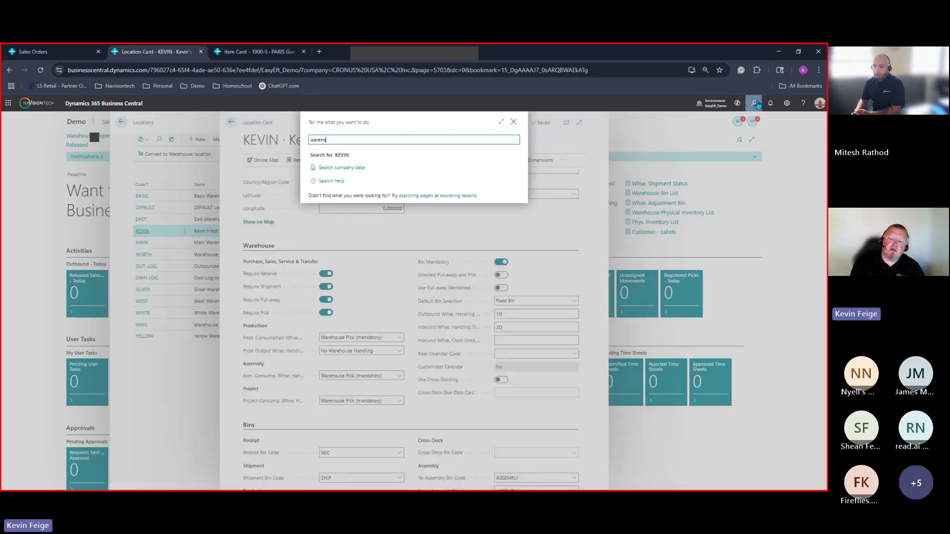
type("use setup")
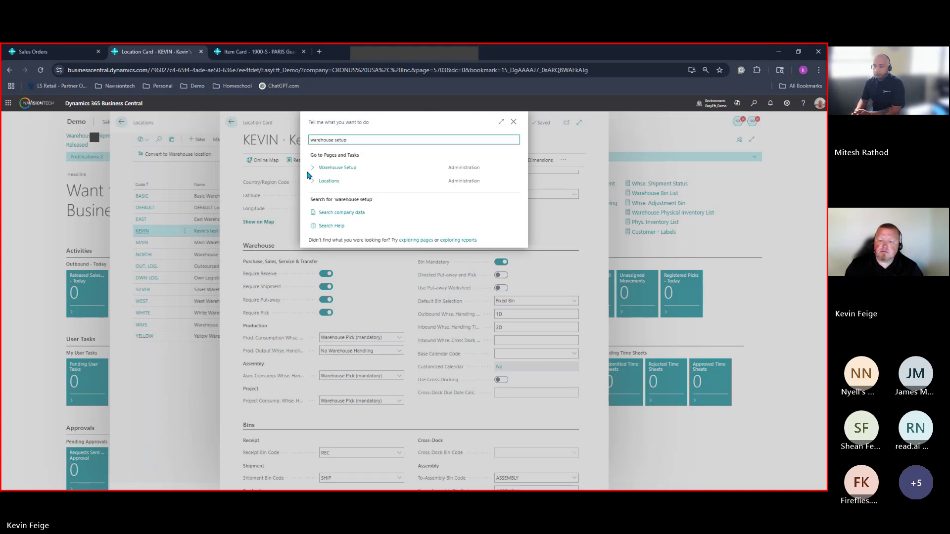
left_click(342, 168)
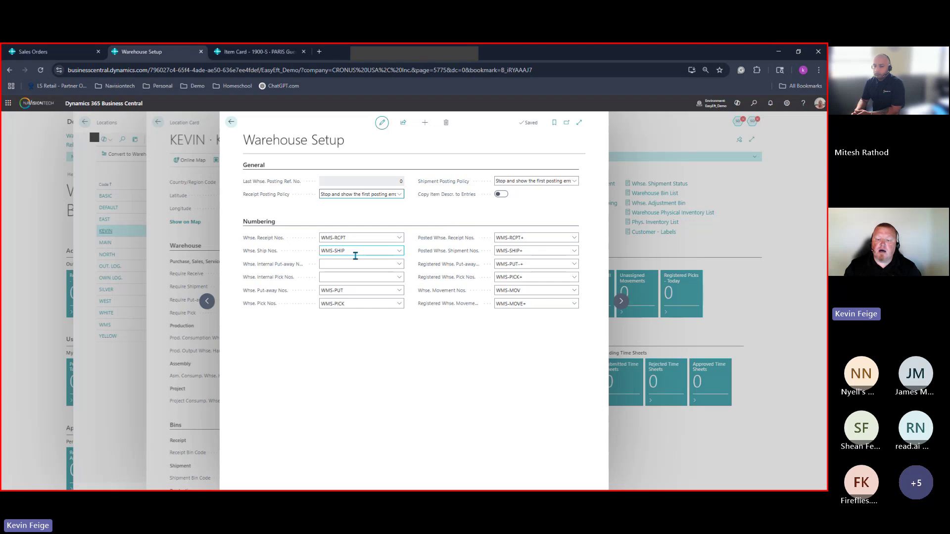
View the details of the WMS-PUT number series used for warehouse put-aways, and close Warehouse Setup
left_click(397, 293)
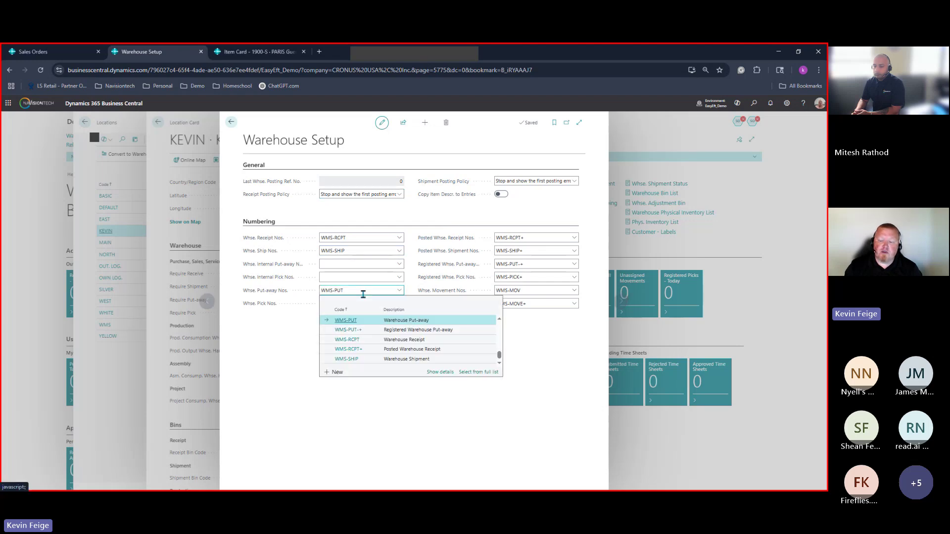
left_click(442, 373)
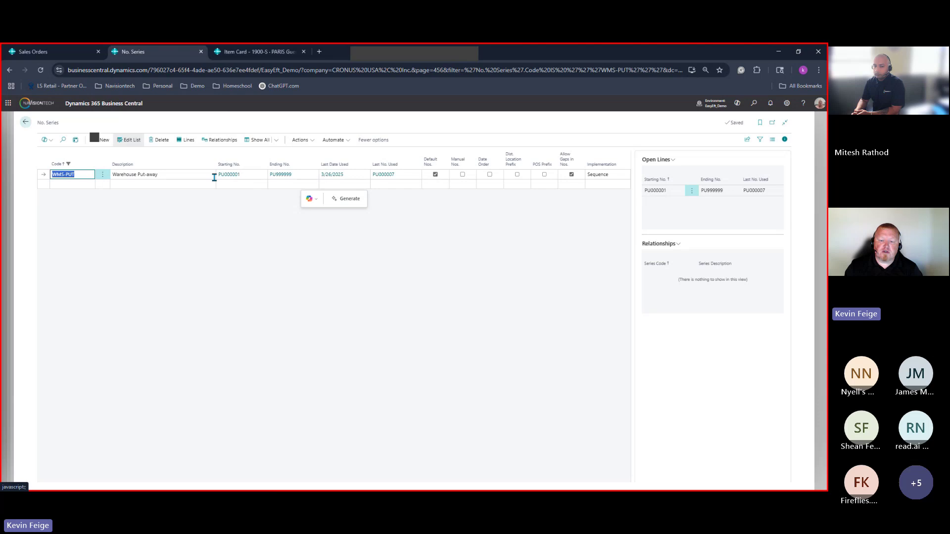
left_click(26, 122)
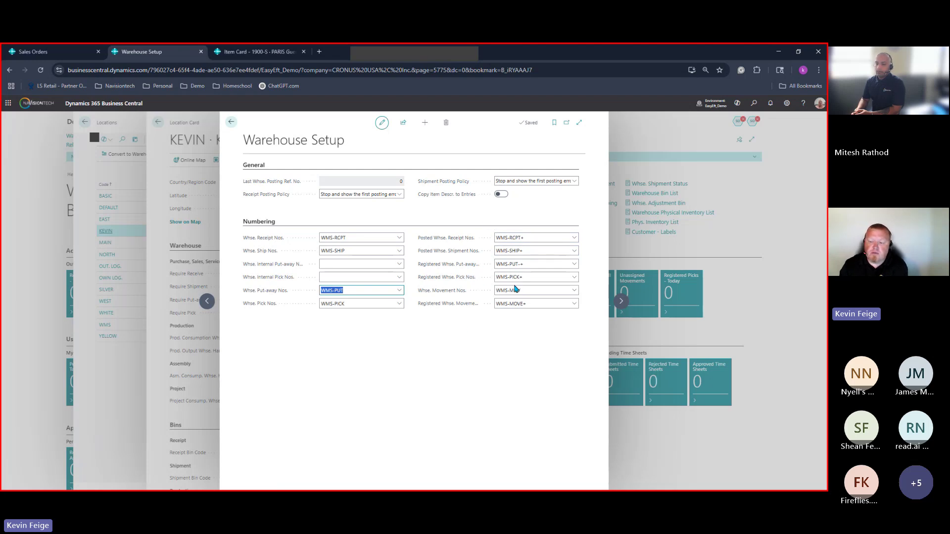
left_click(231, 123)
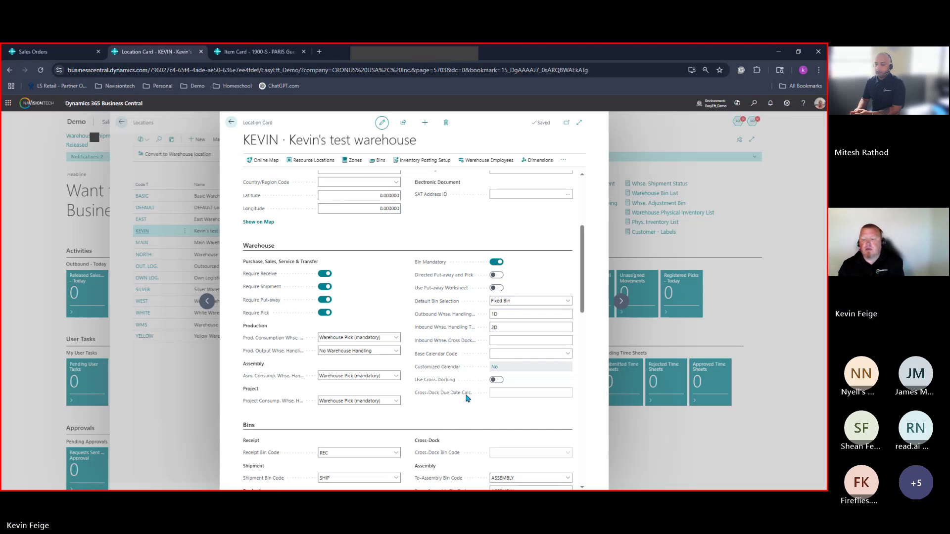
Open the WMS location card to review its directed put-away and pick settings, and close the locations list
left_click(233, 123)
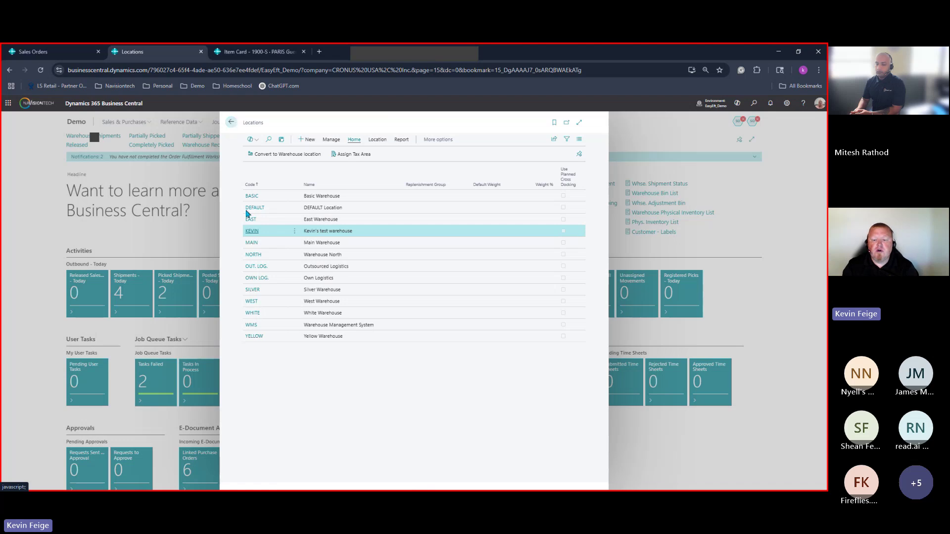
left_click(250, 329)
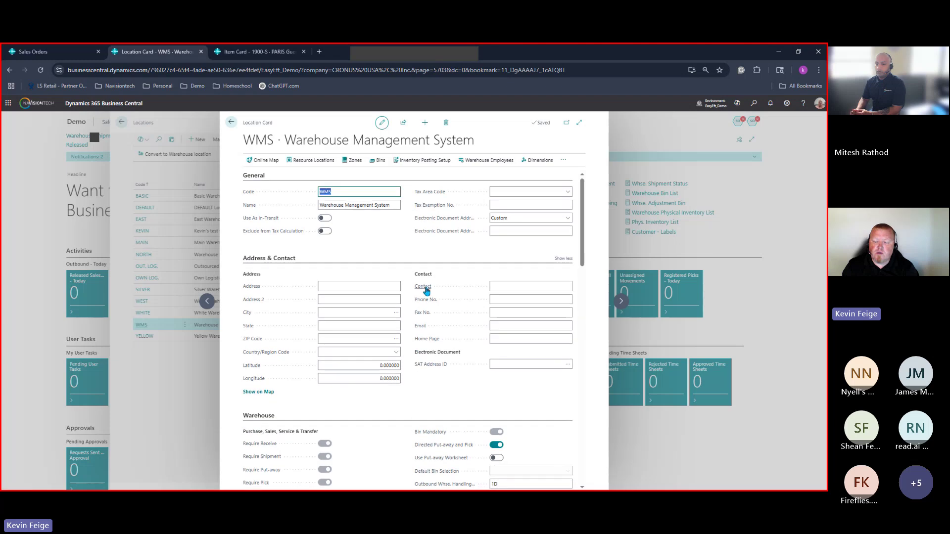
scroll(460, 309, "down", 3)
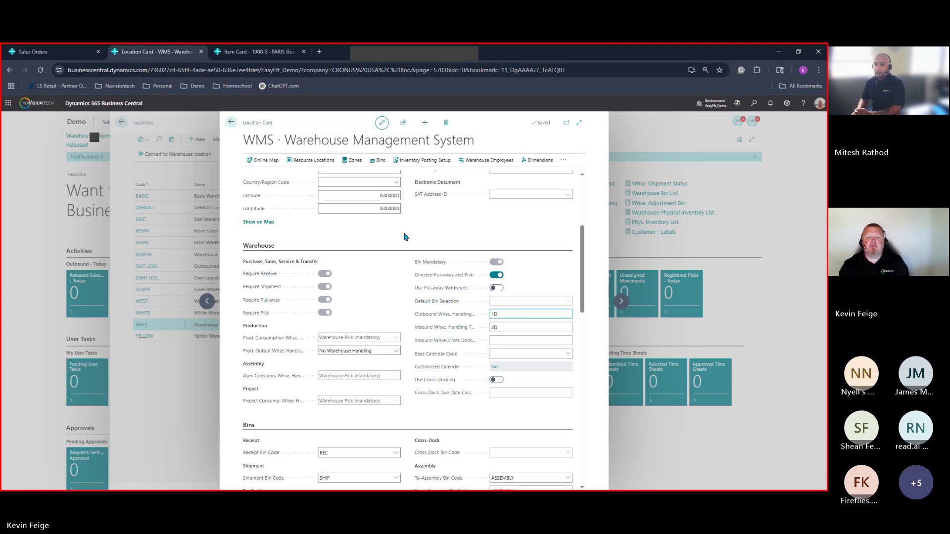
left_click(231, 123)
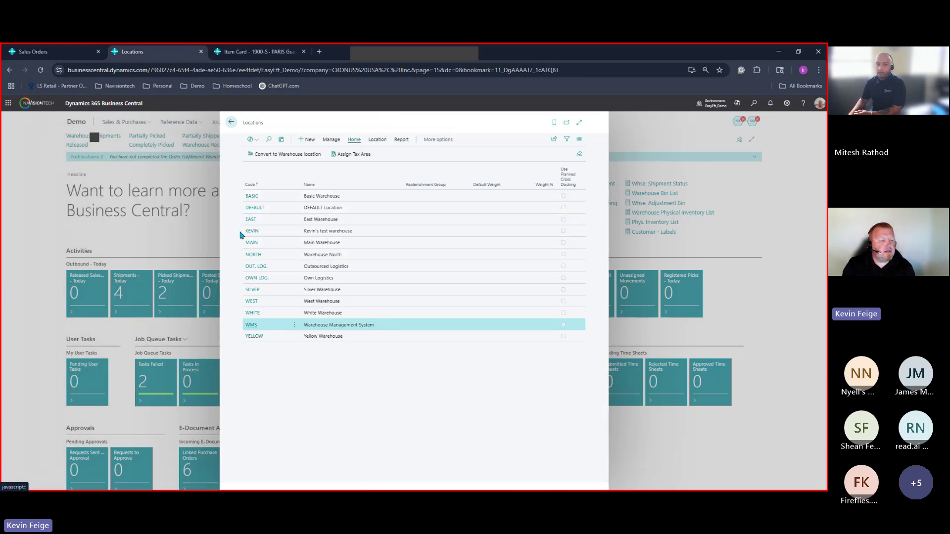
left_click(231, 123)
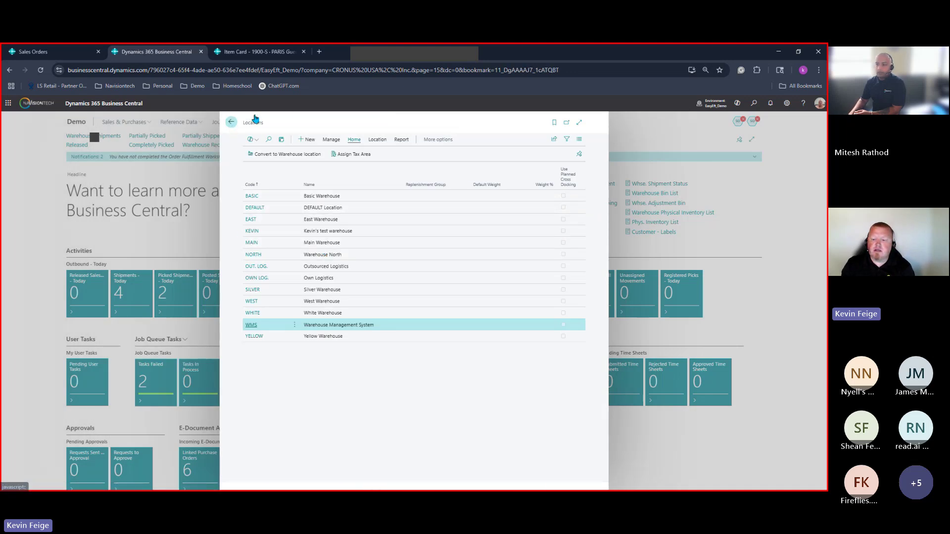